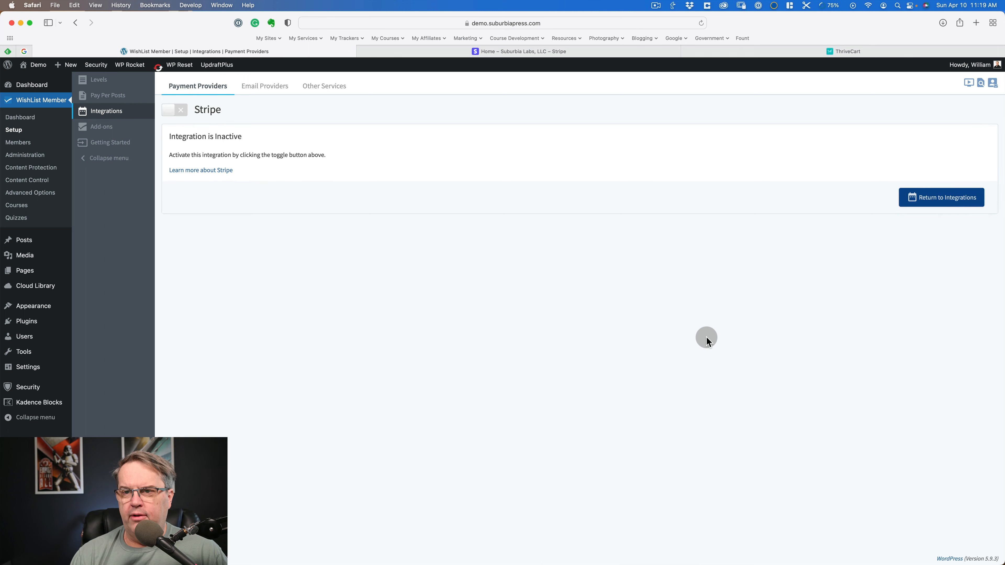
- Activate the Stripe and ThriveCart payment provider integrations and return to the integrations list
{"action": "left_click", "coordinate": [171, 109]}
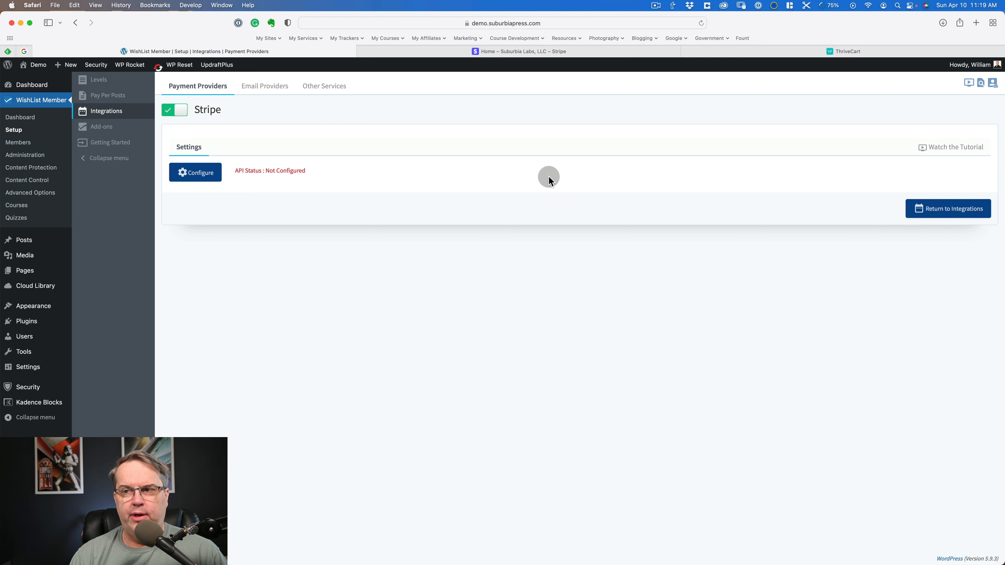
{"action": "left_click", "coordinate": [955, 218]}
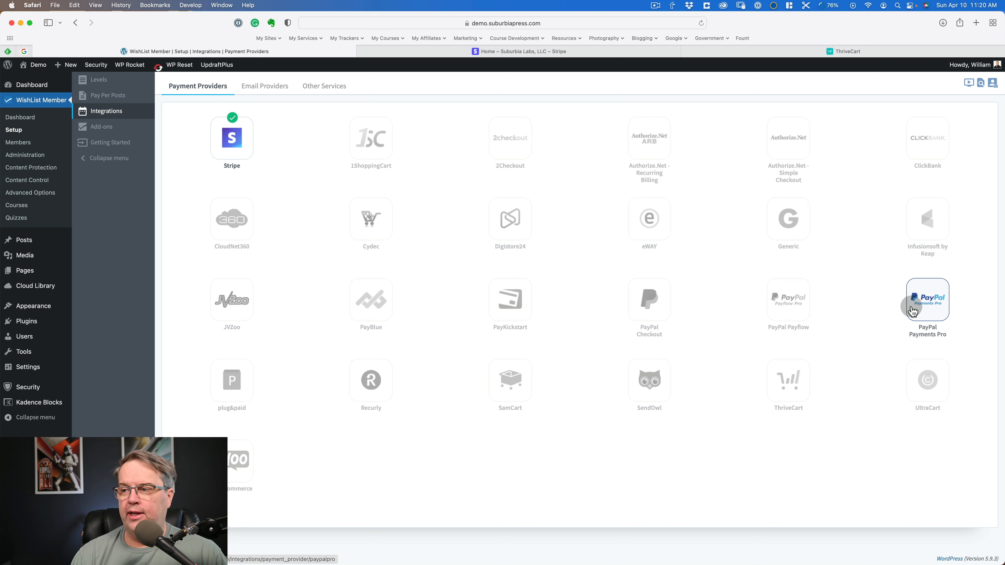
{"action": "left_click", "coordinate": [775, 304]}
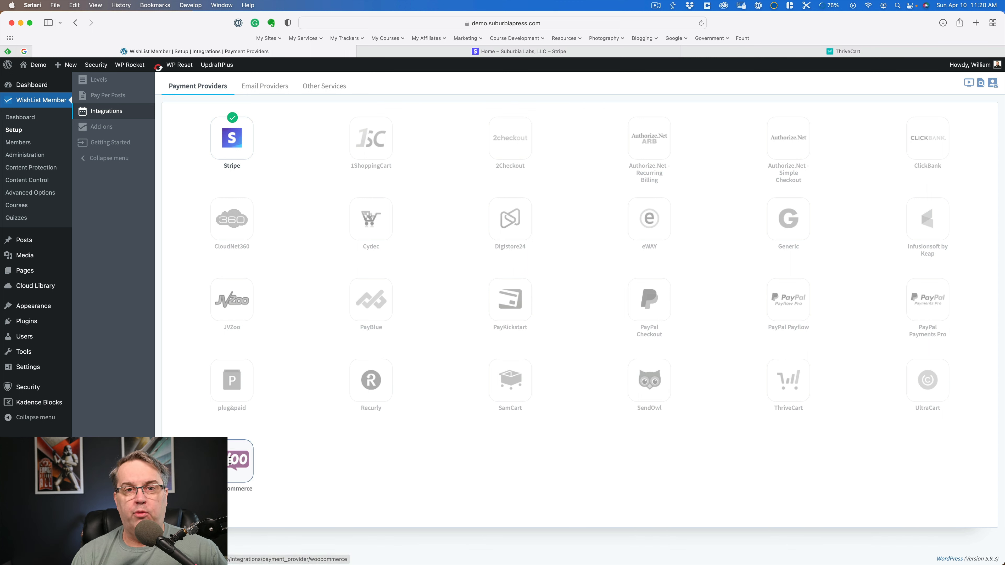
{"action": "left_click", "coordinate": [790, 388]}
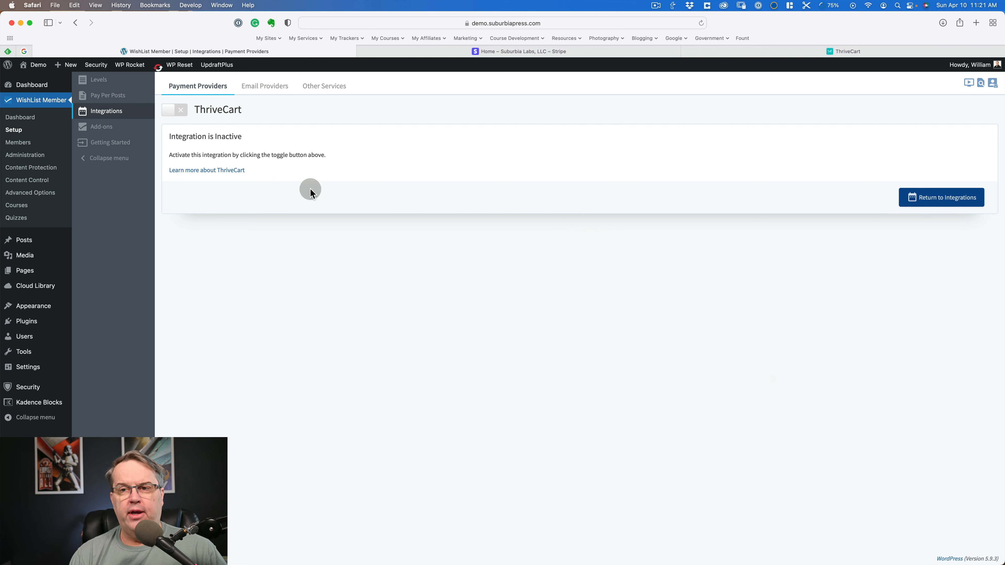
{"action": "left_click", "coordinate": [178, 112]}
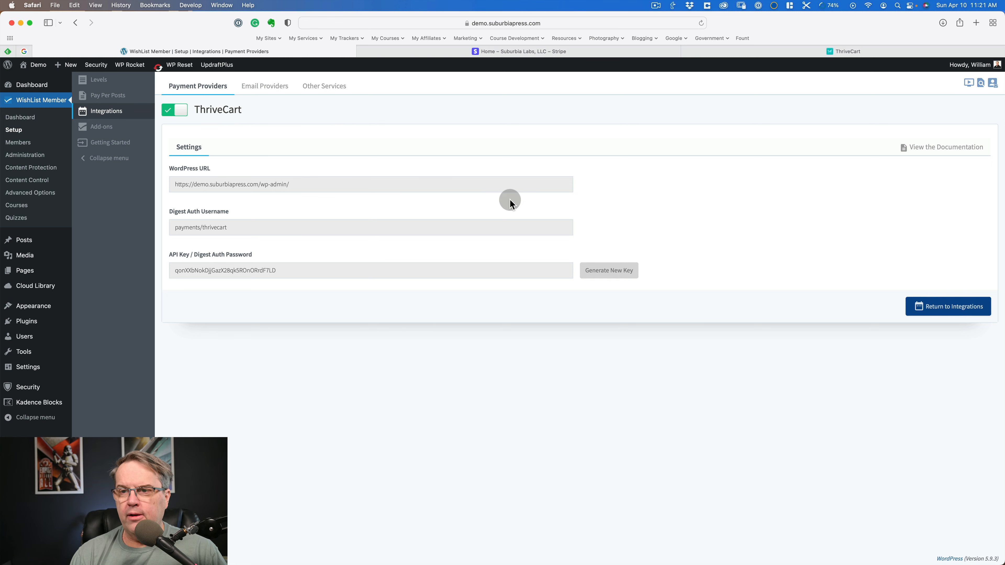
{"action": "left_click", "coordinate": [920, 306]}
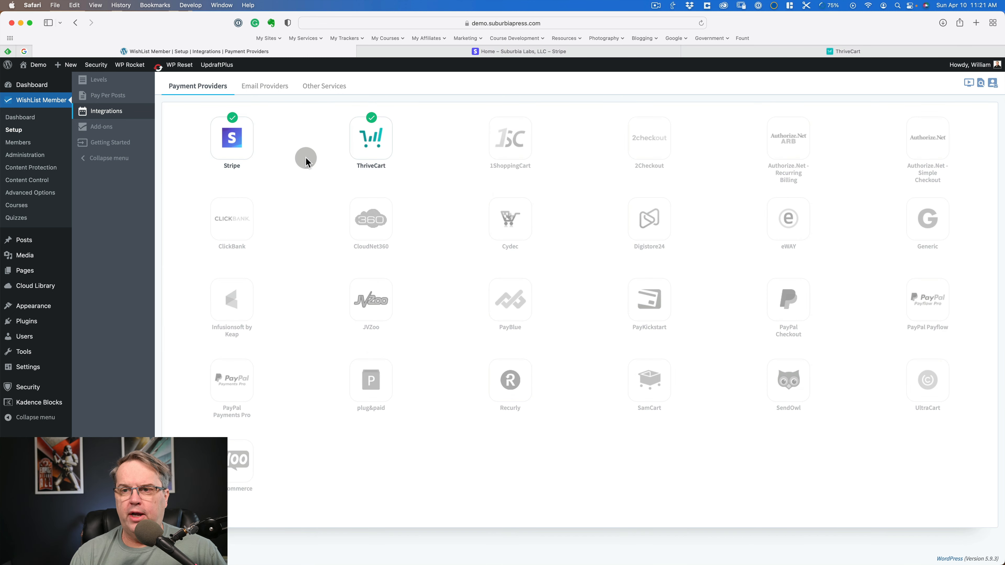
- Open the Stripe integration's configuration and follow its link to the API keys page in the Stripe dashboard
{"action": "left_click", "coordinate": [234, 140]}
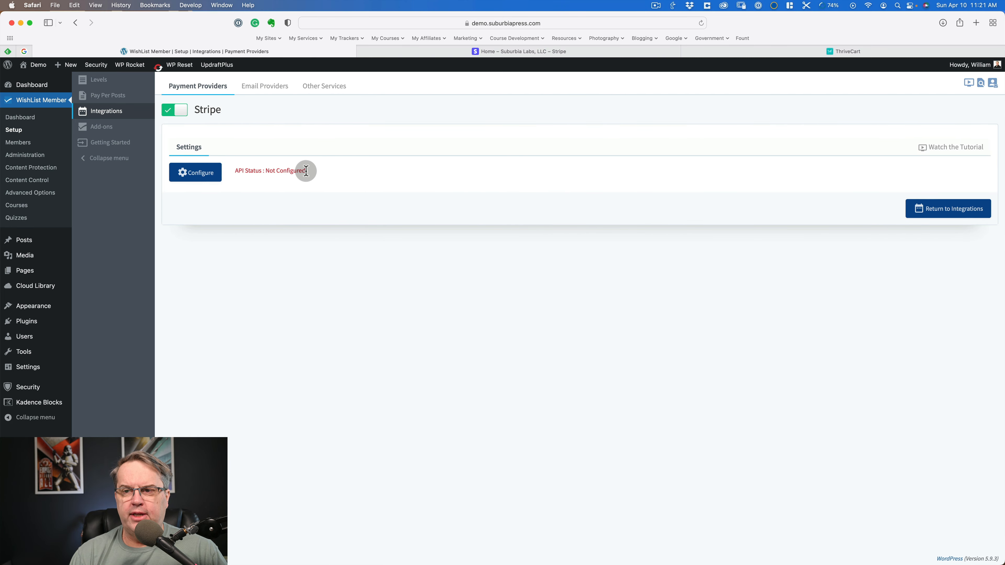
{"action": "left_click", "coordinate": [202, 175]}
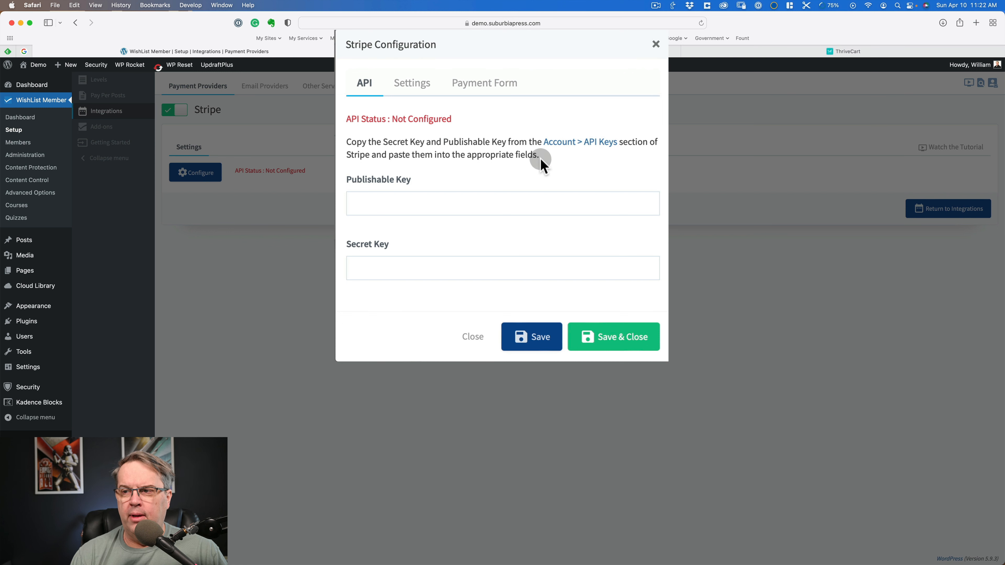
{"action": "left_click", "coordinate": [566, 143]}
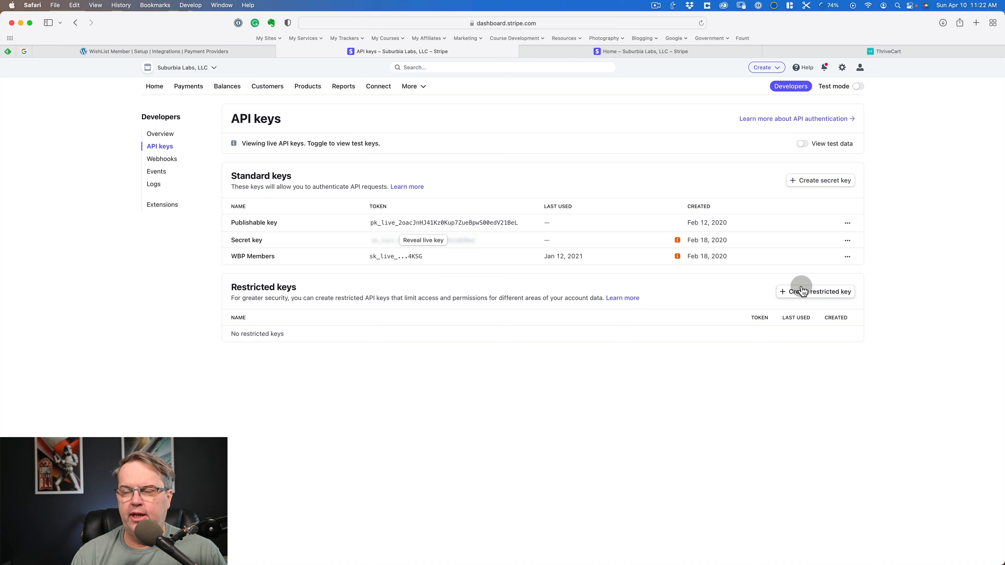
- Copy the publishable key from the Stripe dashboard and paste it into the Publishable Key field of WishList Member's Stripe configuration
{"action": "left_click", "coordinate": [235, 52]}
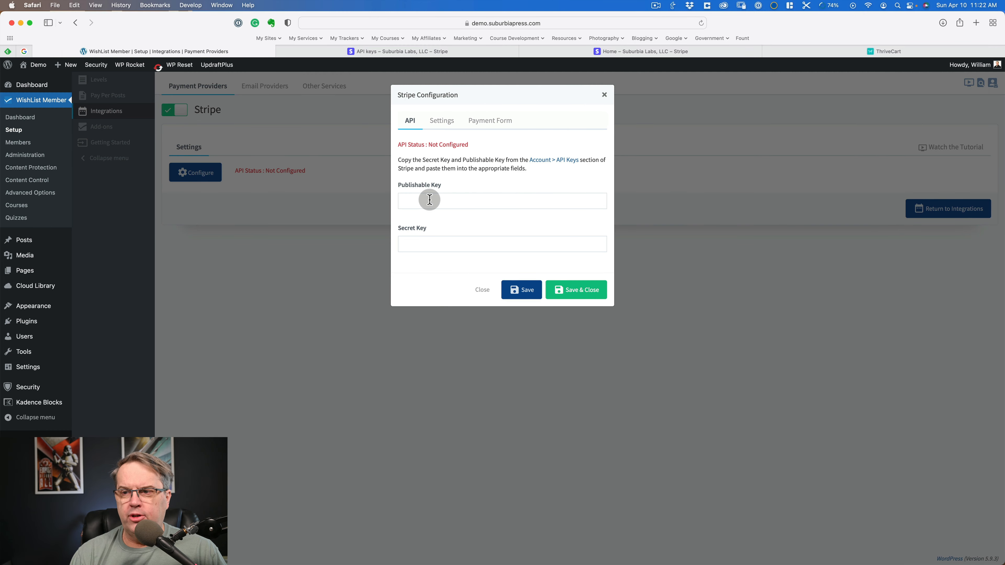
{"action": "left_click", "coordinate": [384, 52]}
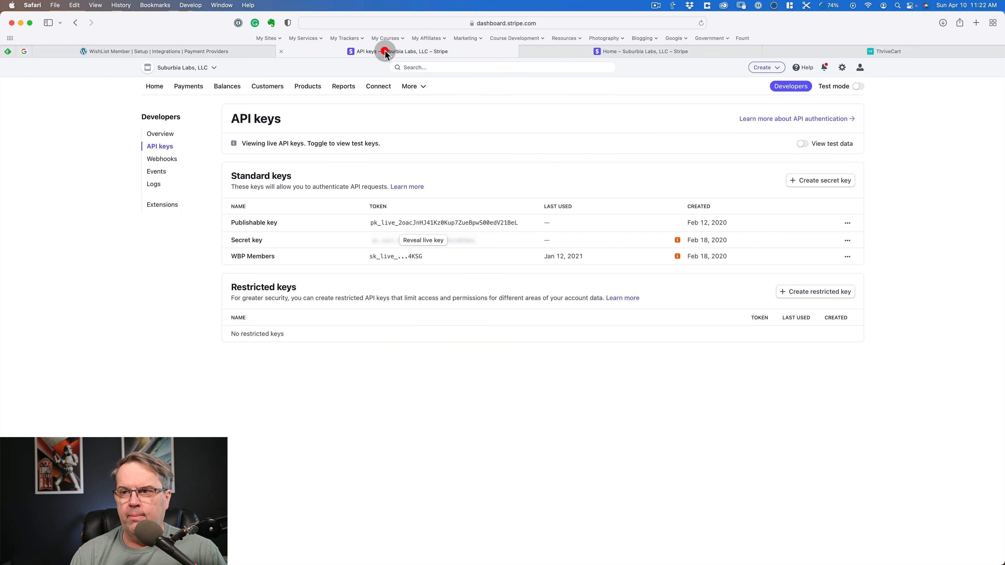
{"action": "left_click", "coordinate": [415, 224]}
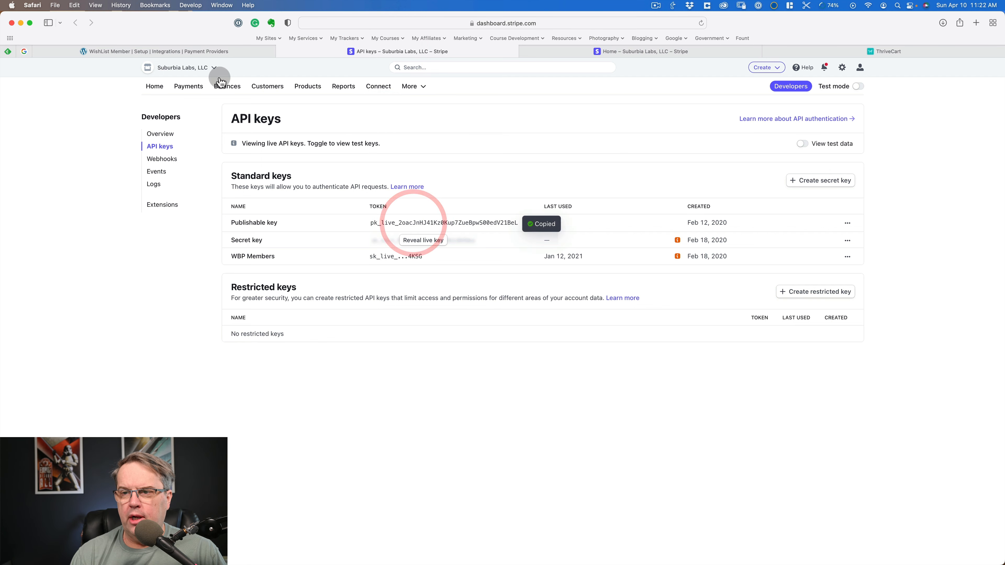
{"action": "left_click", "coordinate": [212, 53]}
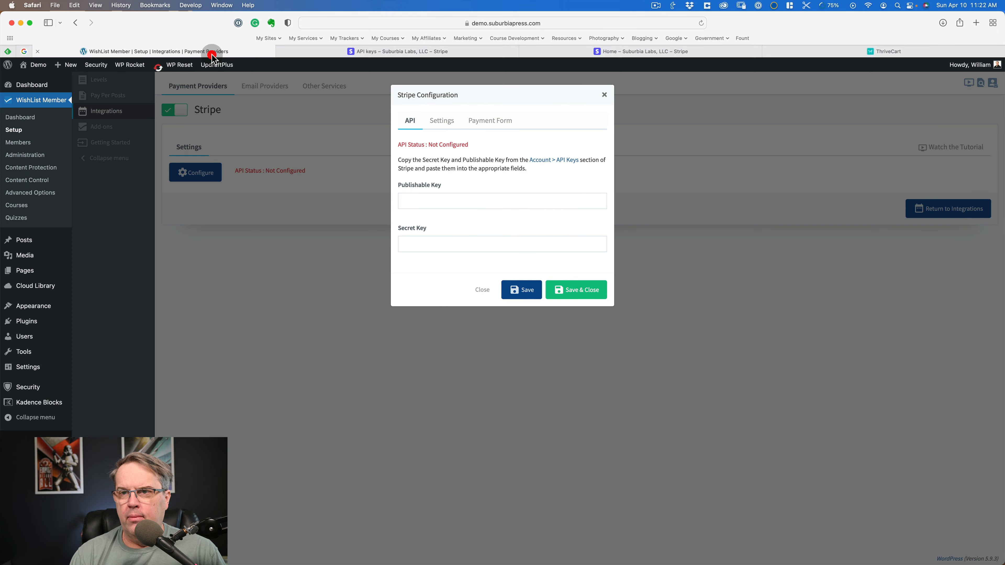
{"action": "left_click", "coordinate": [417, 203]}
{"action": "key", "text": "super+v"}
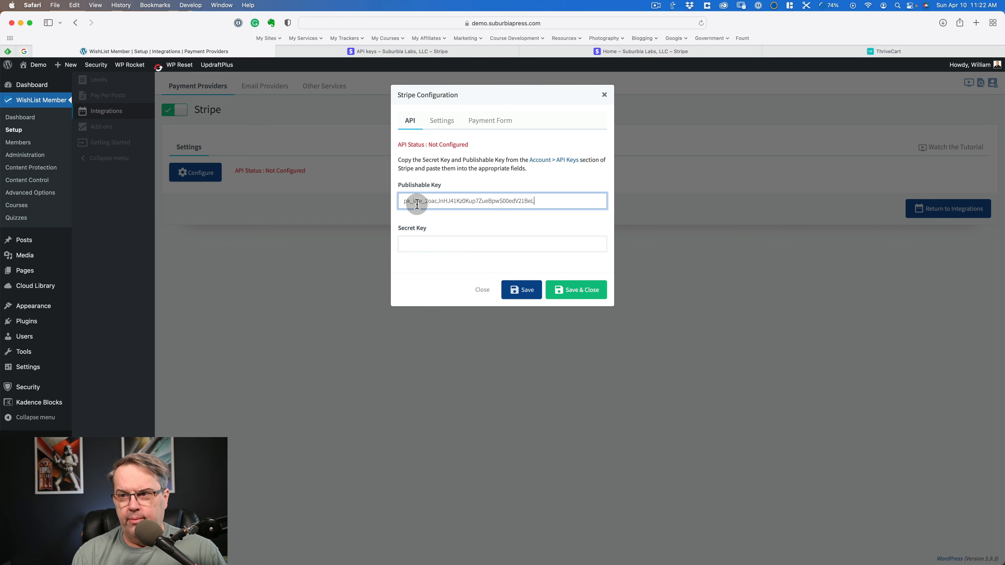
- Create a Stripe secret key named "Demo Site", copy it, and save it with the note "This is for the Suburbia Press Demo Site"
{"action": "left_click", "coordinate": [425, 243]}
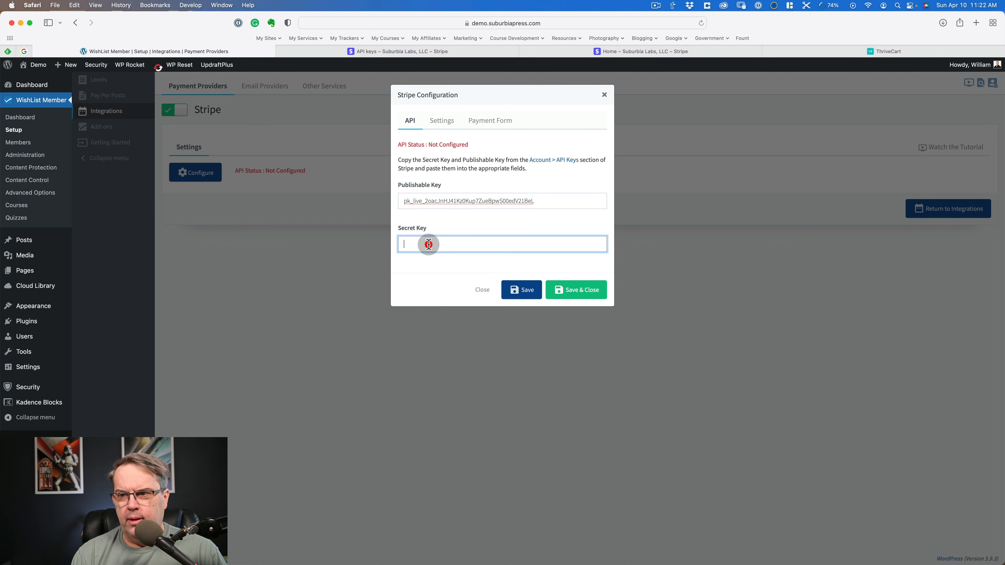
{"action": "left_click", "coordinate": [372, 51]}
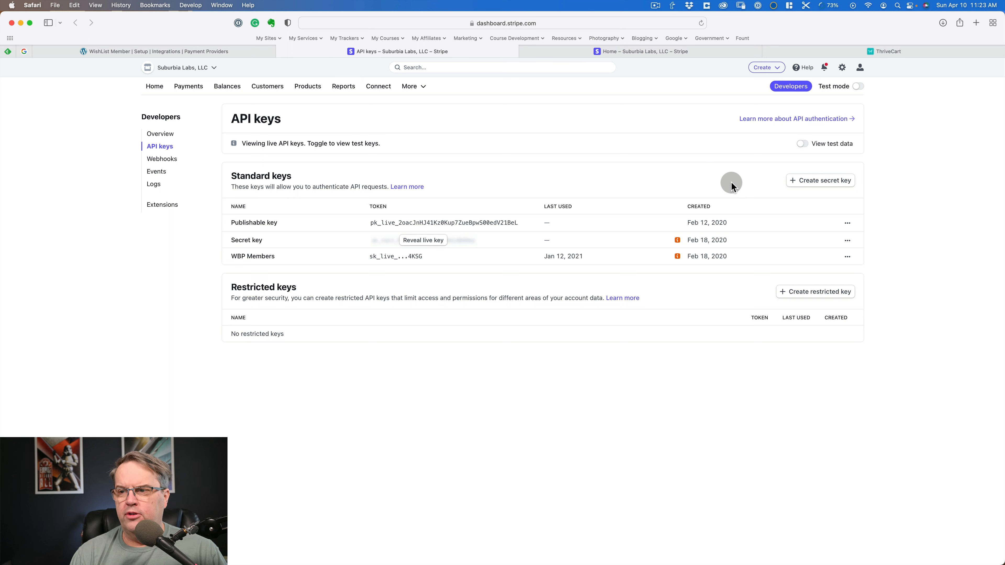
{"action": "left_click", "coordinate": [827, 183]}
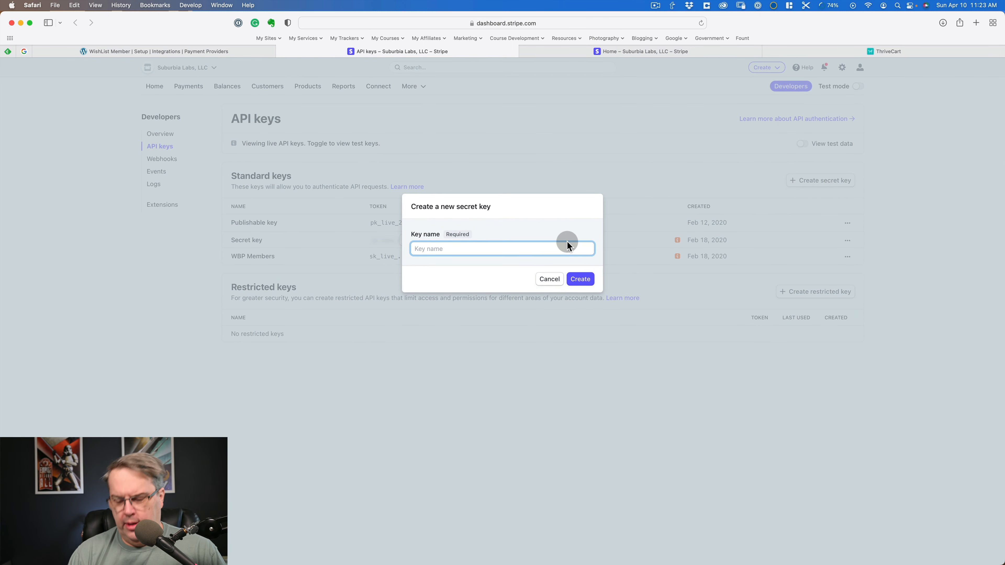
{"action": "type", "text": "Demo Site"}
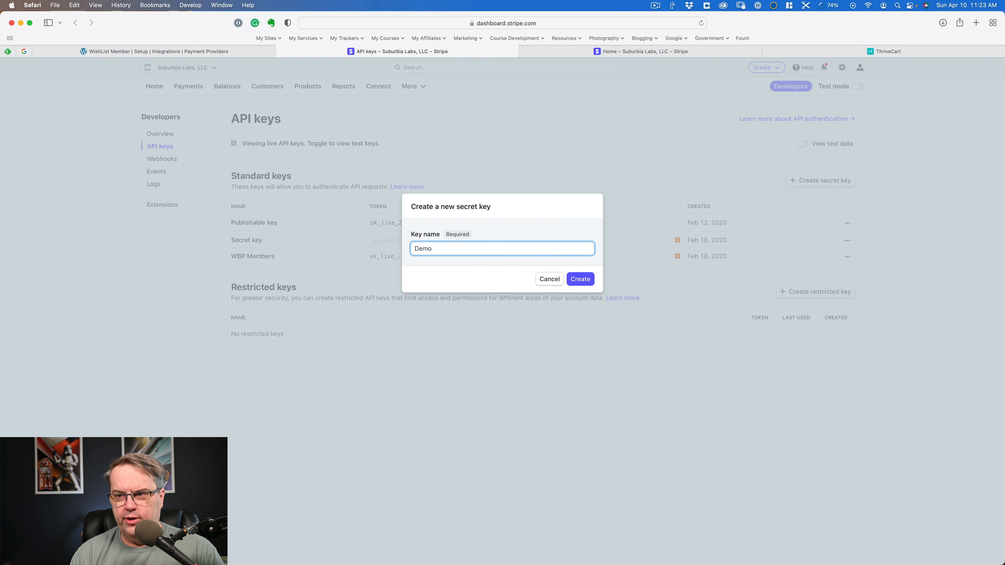
{"action": "left_click", "coordinate": [580, 279]}
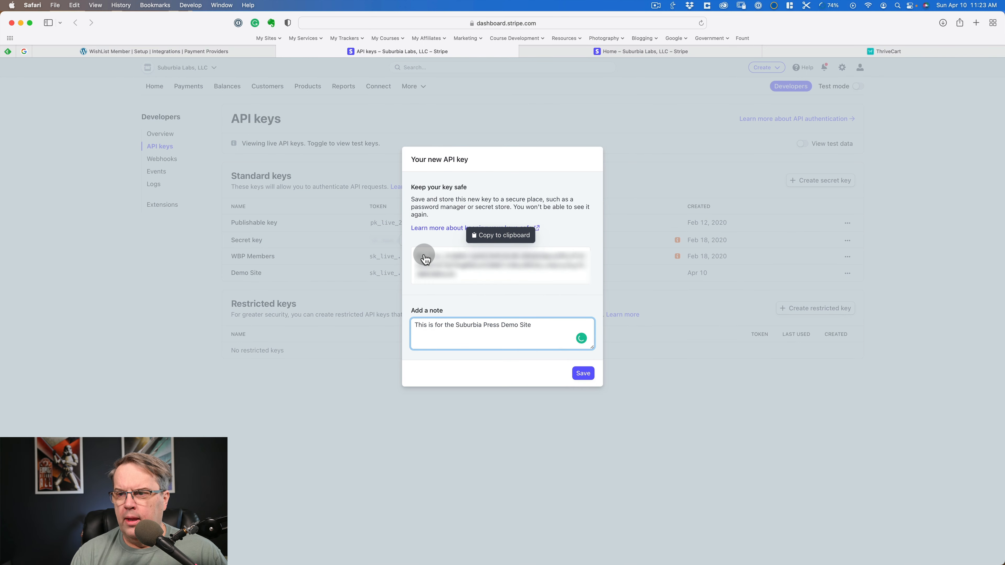
{"action": "left_click", "coordinate": [424, 255]}
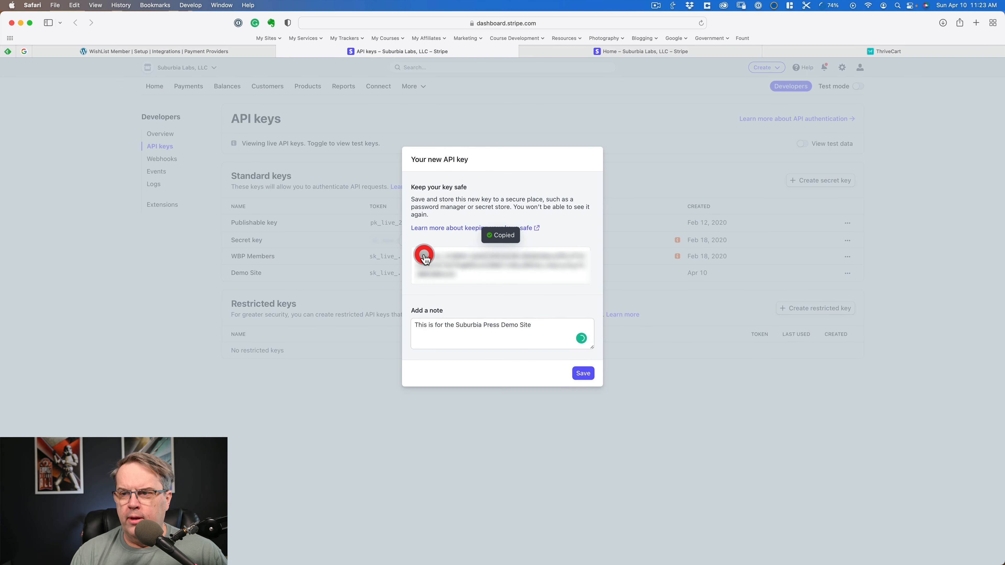
{"action": "left_click", "coordinate": [582, 376]}
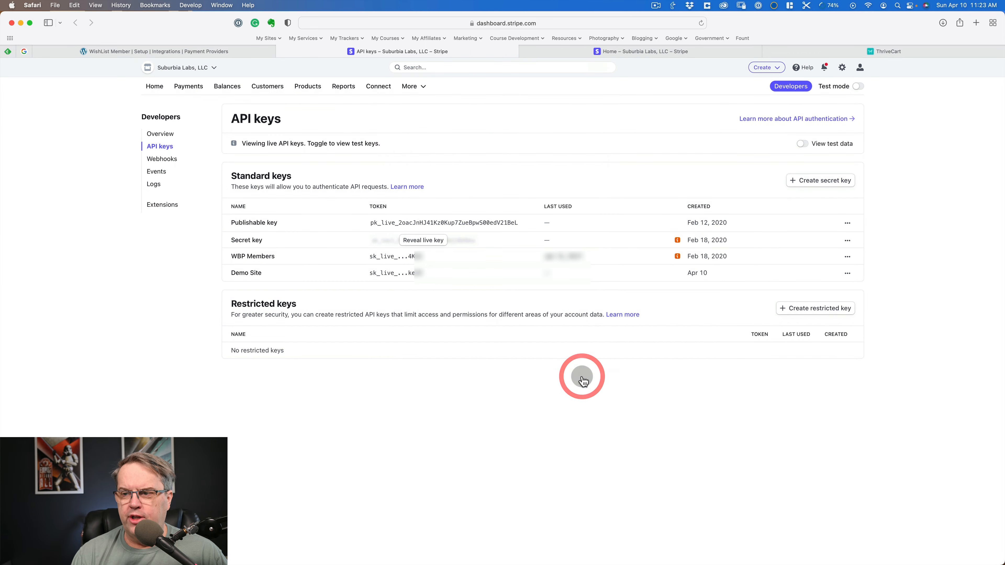
- Paste the new key into the Secret Key field of WishList Member's Stripe configuration, then save and close it
{"action": "left_click", "coordinate": [243, 50]}
{"action": "left_click", "coordinate": [566, 292]}
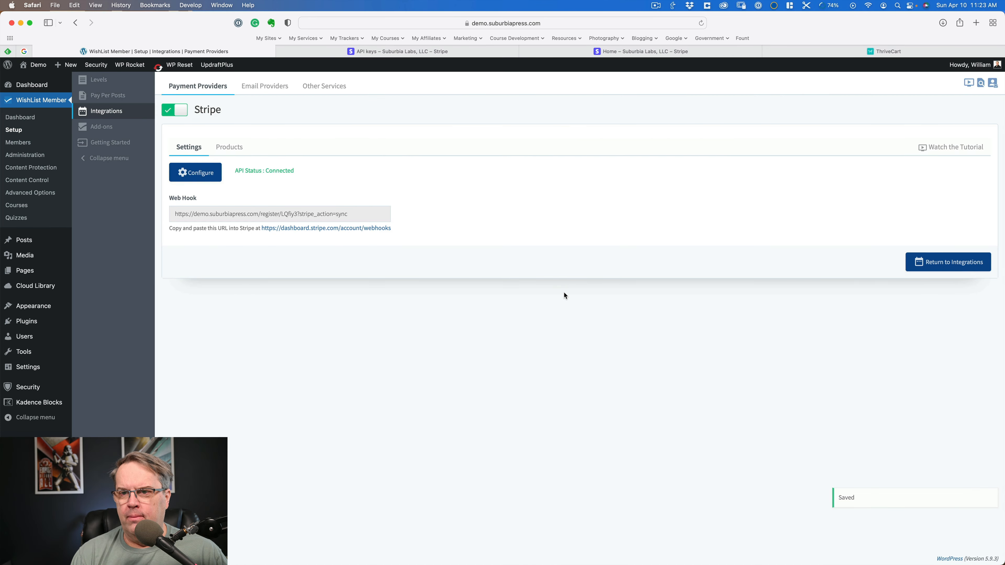
- Copy the Stripe integration's webhook URL and paste it as the endpoint URL of a new webhook in the Stripe dashboard
{"action": "left_click", "coordinate": [366, 212]}
{"action": "key", "text": "super+c"}
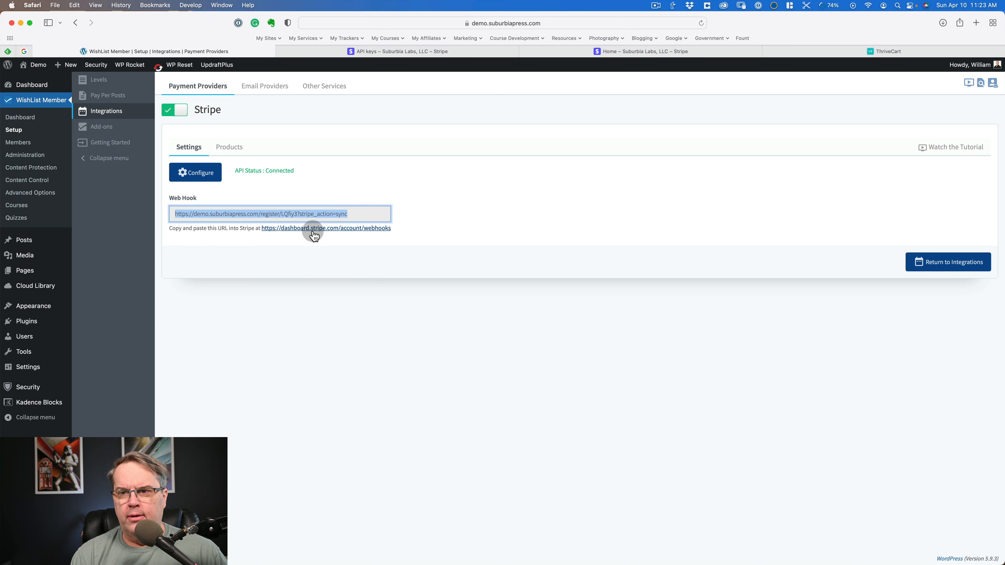
{"action": "left_click", "coordinate": [352, 229]}
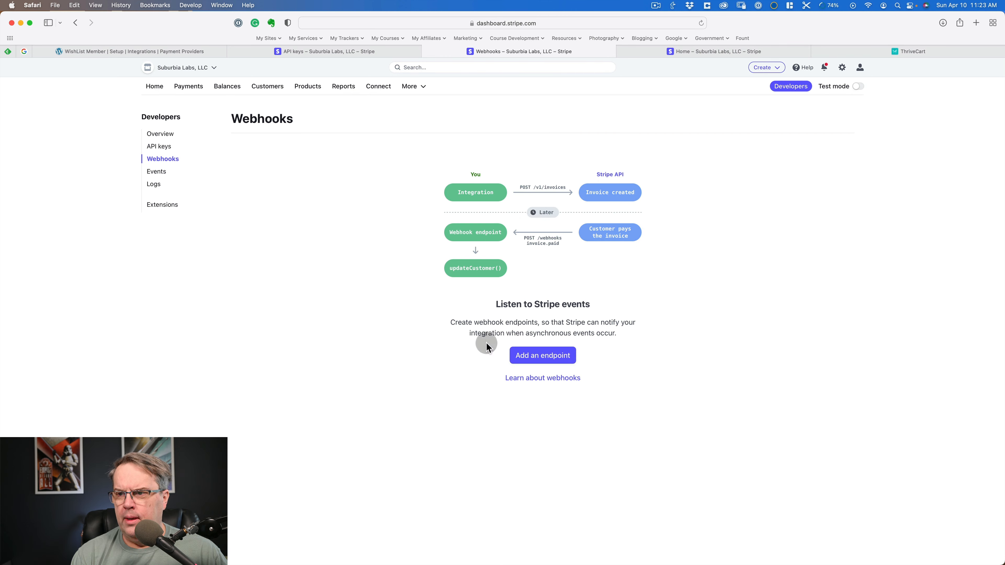
{"action": "left_click", "coordinate": [552, 356]}
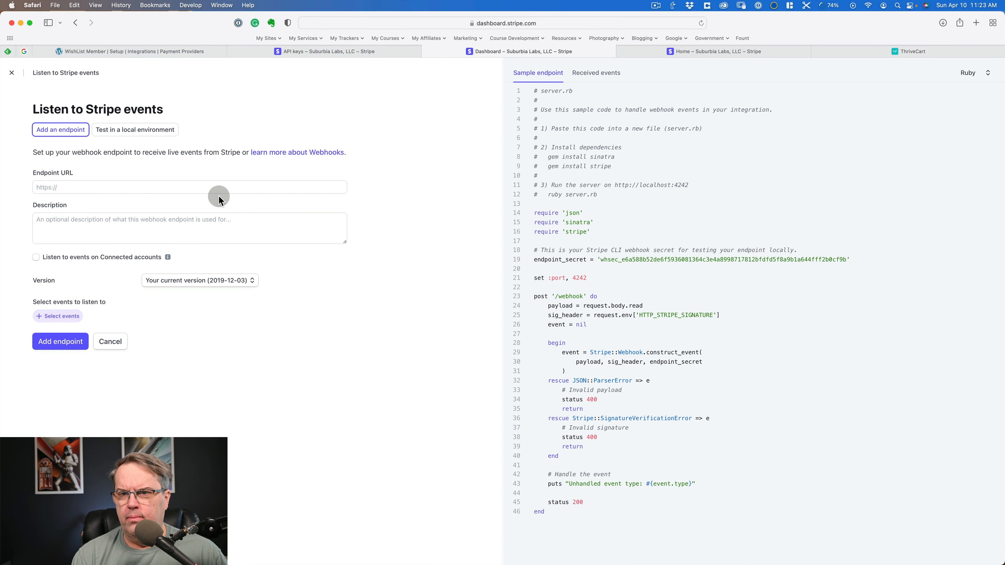
{"action": "left_click", "coordinate": [214, 187]}
{"action": "key", "text": "super+v"}
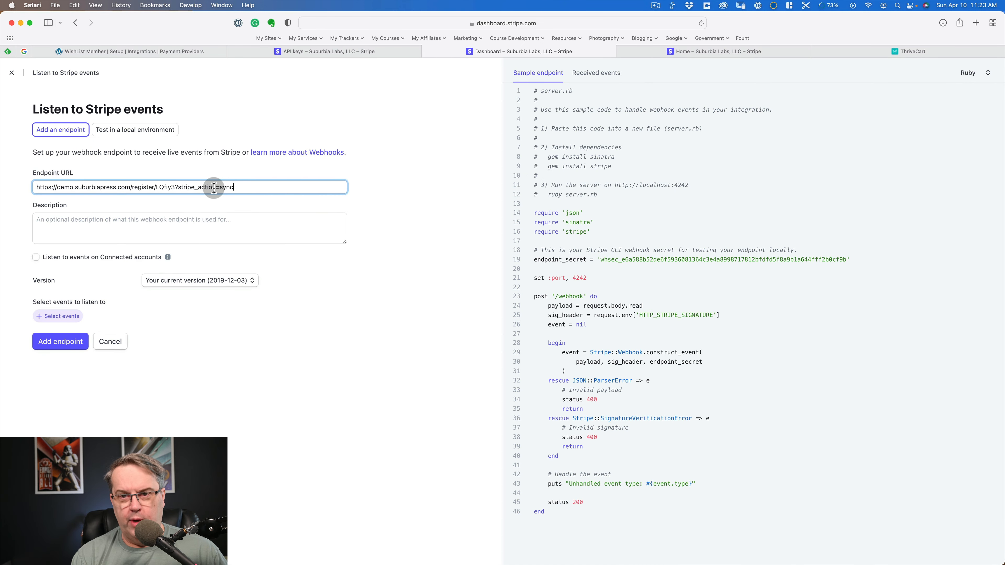
- Enter "SP Demo Site" as the webhook endpoint's description and try to add the endpoint
{"action": "left_click", "coordinate": [190, 233]}
{"action": "type", "text": "SP Demo Site"}
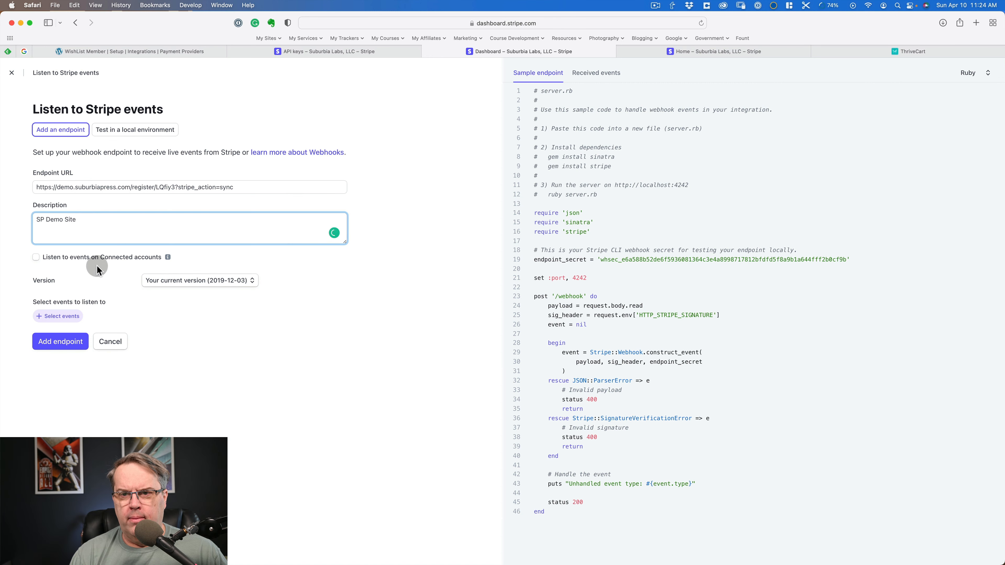
{"action": "left_click", "coordinate": [54, 348]}
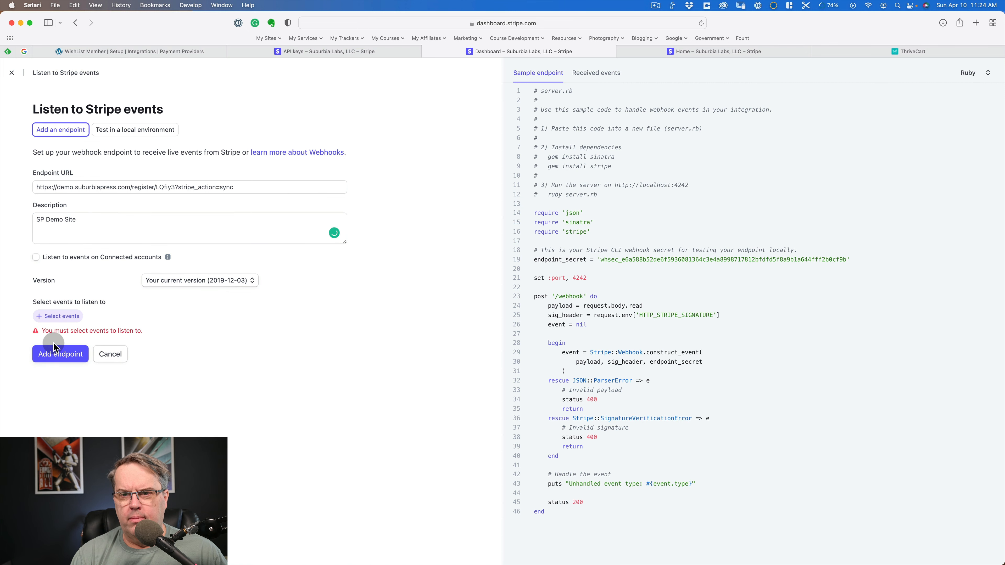
- Select all available Stripe events for the new webhook endpoint to send
{"action": "left_click", "coordinate": [58, 317]}
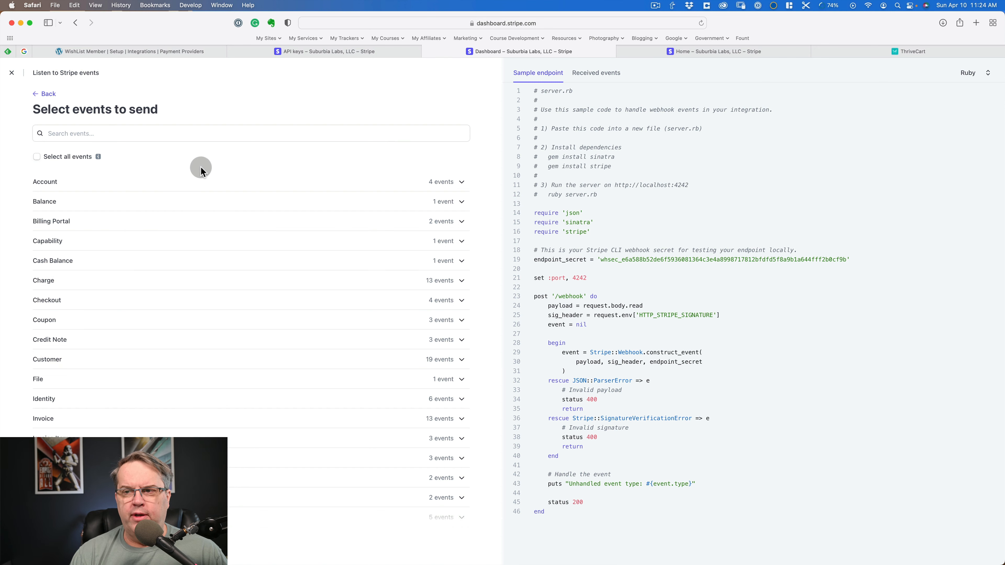
{"action": "scroll", "coordinate": [143, 213], "scroll_direction": "down", "scroll_amount": 2}
{"action": "scroll", "coordinate": [142, 214], "scroll_direction": "down", "scroll_amount": 5}
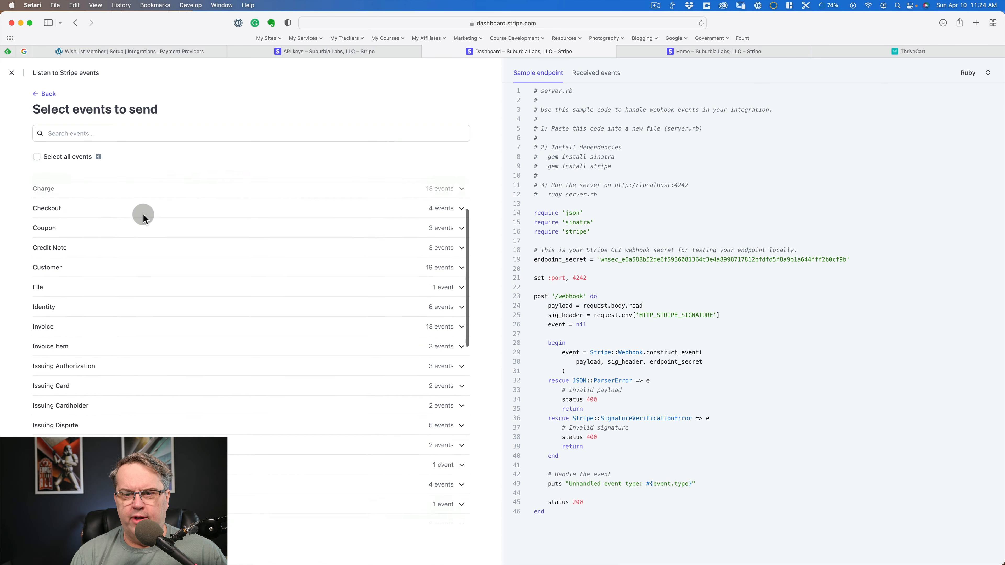
{"action": "scroll", "coordinate": [143, 214], "scroll_direction": "up", "scroll_amount": 8}
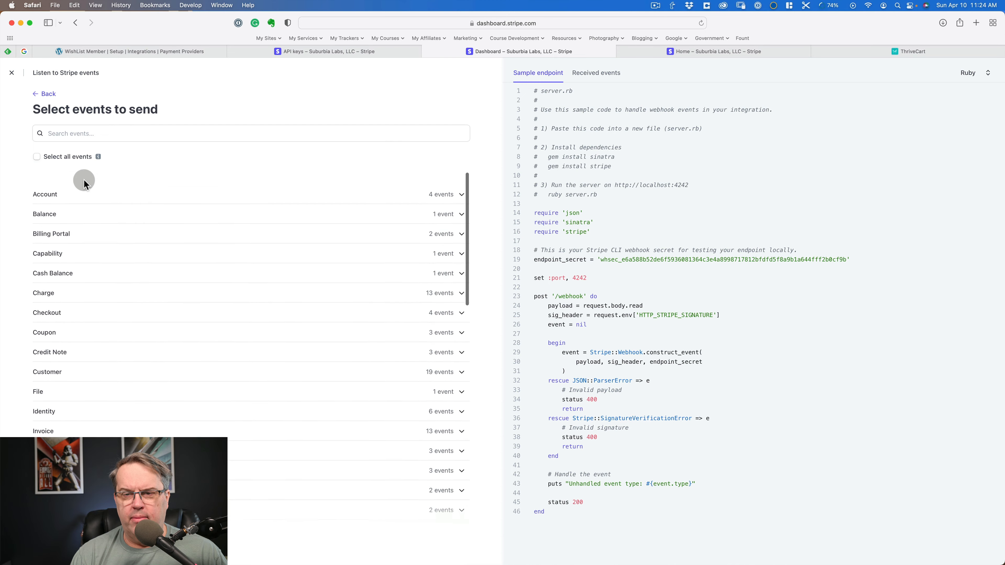
{"action": "left_click", "coordinate": [42, 159]}
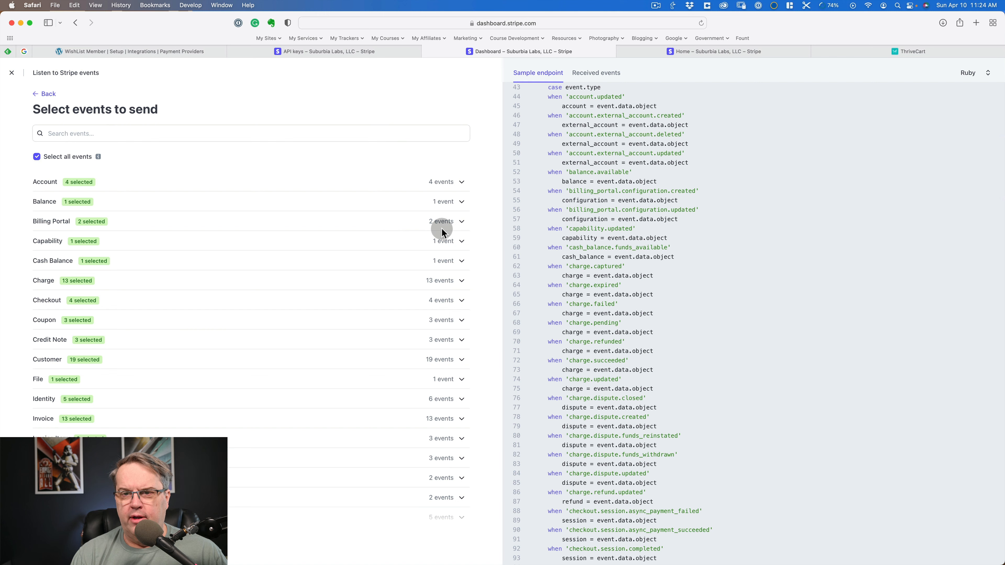
- Review the selected webhook events by category, expanding the Billing Portal and Topup groups
{"action": "left_click", "coordinate": [460, 221]}
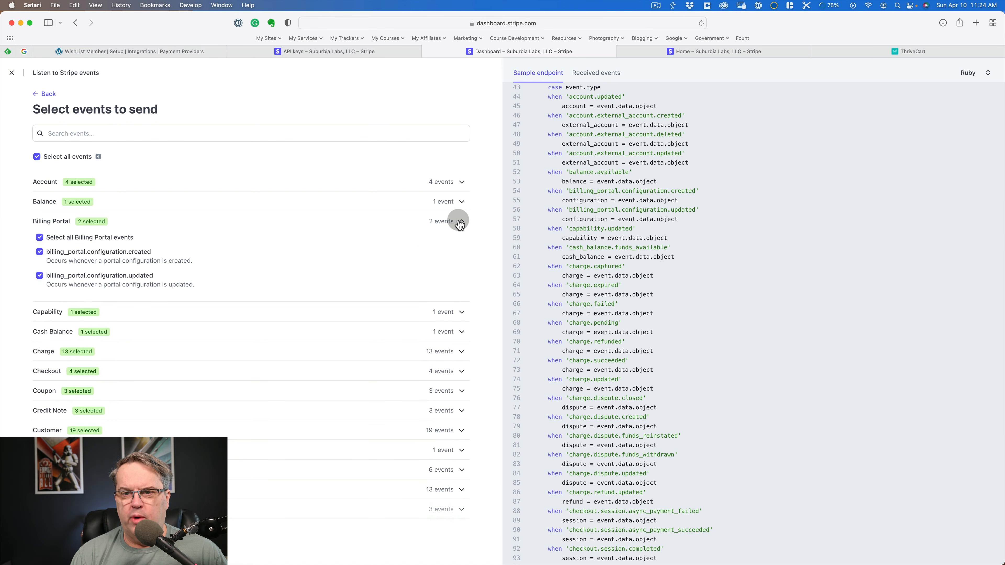
{"action": "left_click", "coordinate": [460, 221]}
{"action": "scroll", "coordinate": [350, 231], "scroll_direction": "down", "scroll_amount": 2}
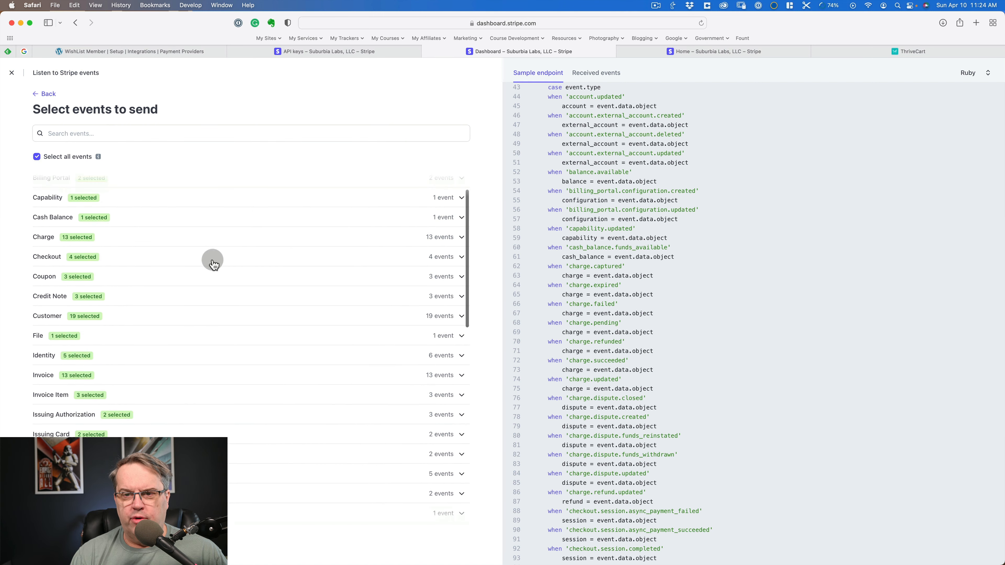
{"action": "scroll", "coordinate": [252, 284], "scroll_direction": "down", "scroll_amount": 9}
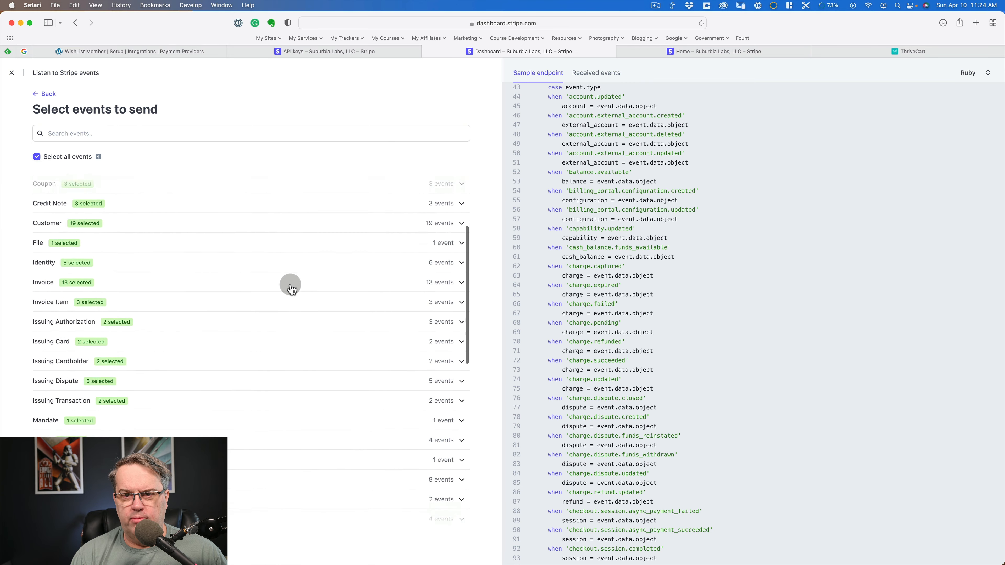
{"action": "scroll", "coordinate": [290, 288], "scroll_direction": "down", "scroll_amount": 8}
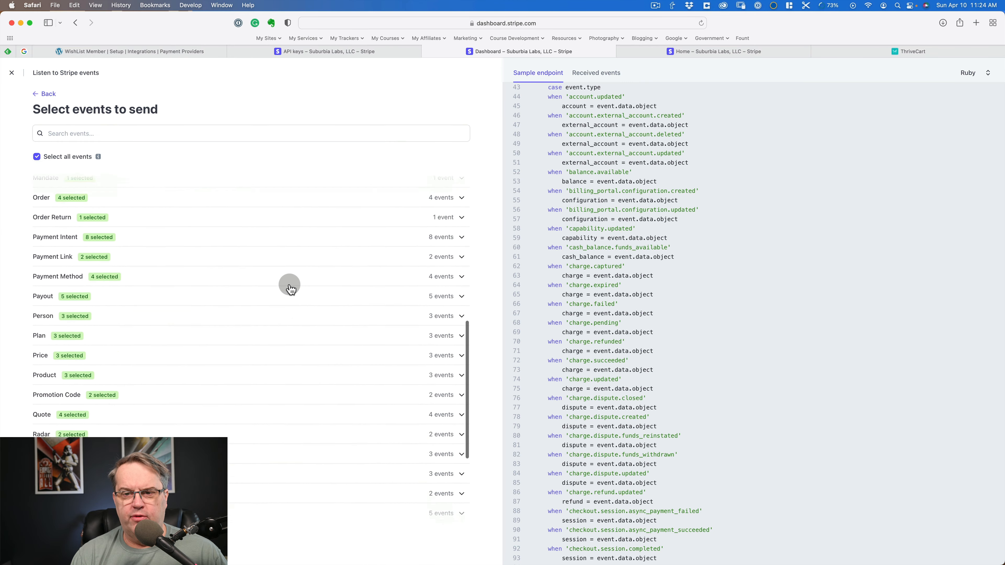
{"action": "scroll", "coordinate": [290, 288], "scroll_direction": "down", "scroll_amount": 1}
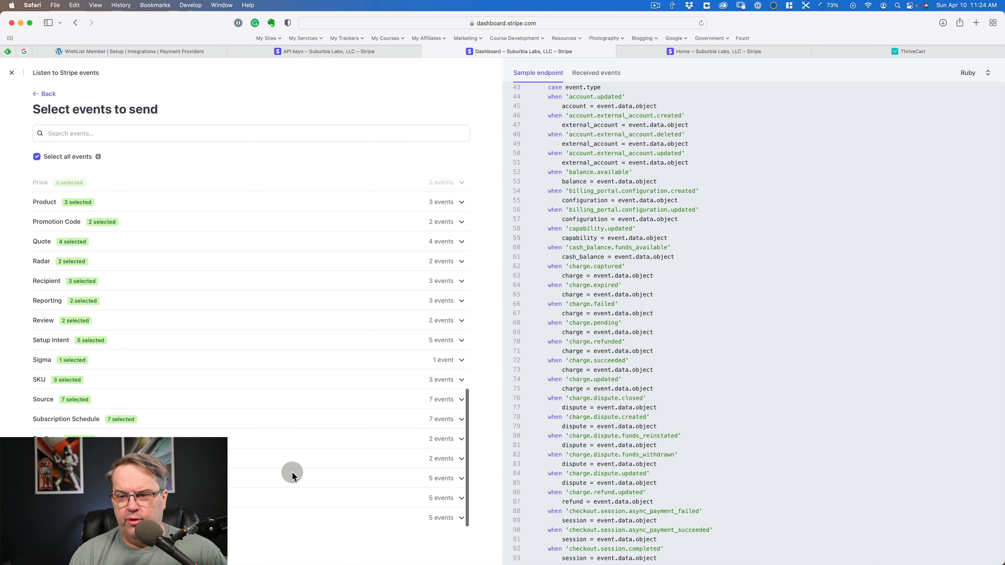
{"action": "left_click", "coordinate": [451, 497]}
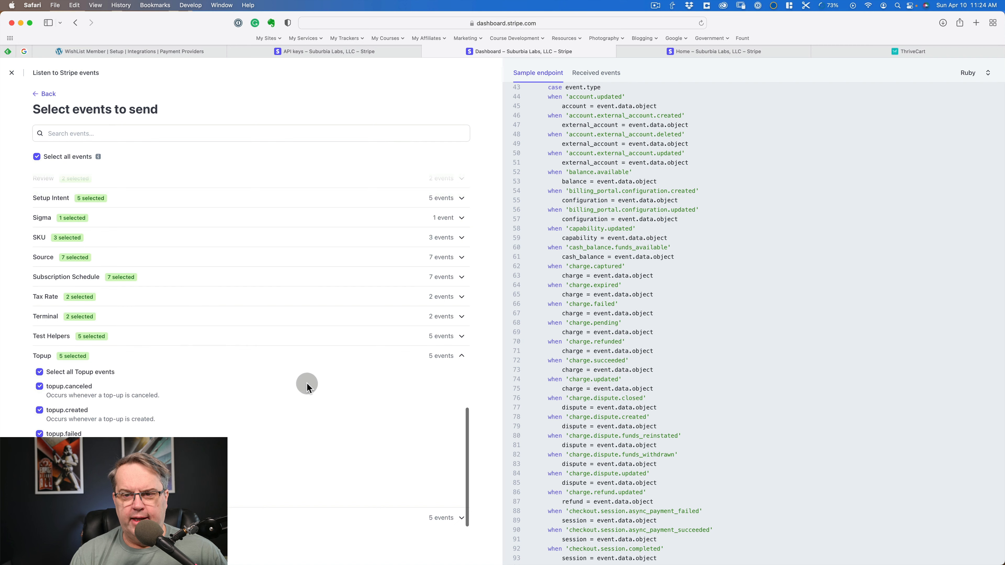
- Confirm the event selection and add the webhook endpoint
{"action": "left_click", "coordinate": [52, 546]}
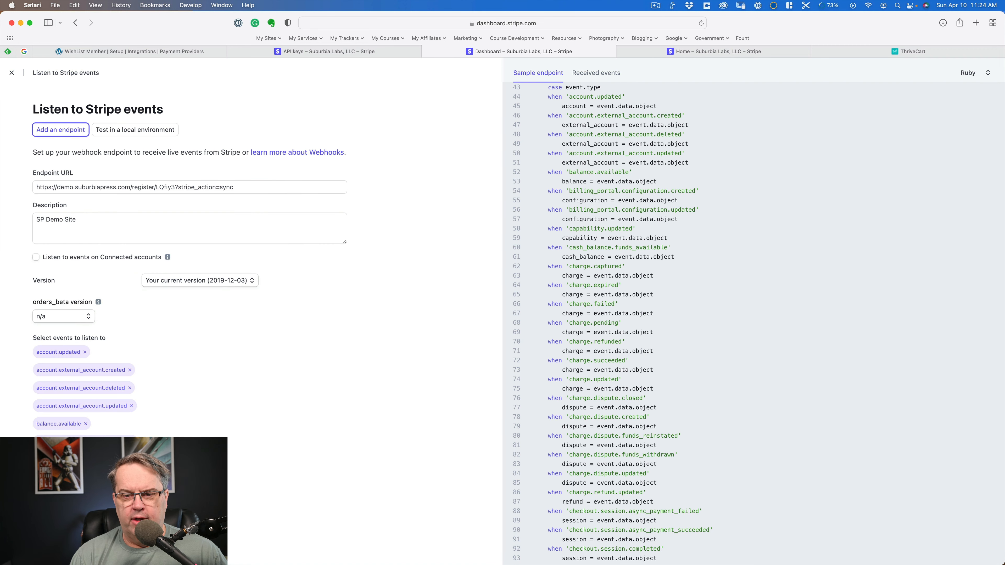
{"action": "scroll", "coordinate": [306, 325], "scroll_direction": "down", "scroll_amount": 20}
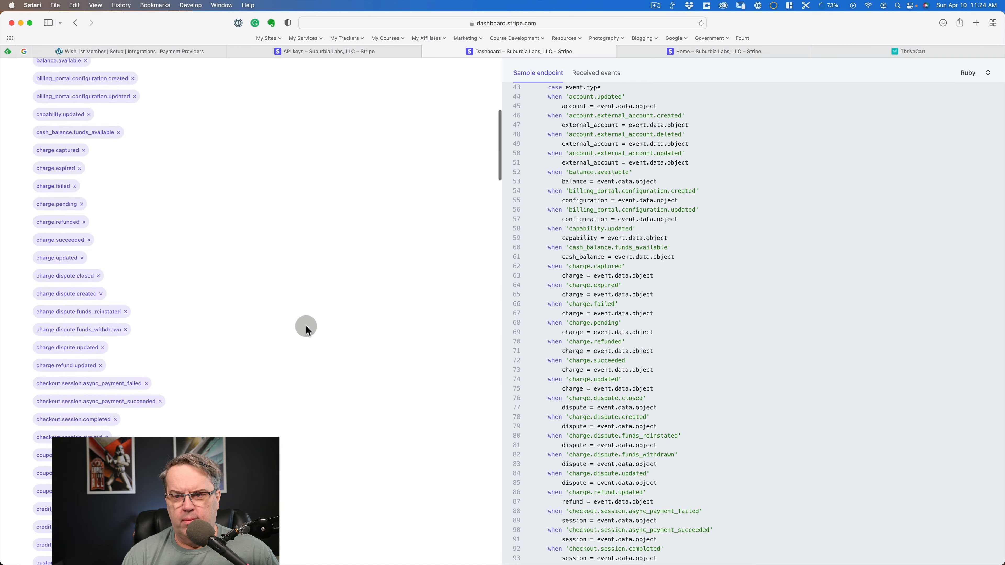
{"action": "scroll", "coordinate": [306, 326], "scroll_direction": "down", "scroll_amount": 20}
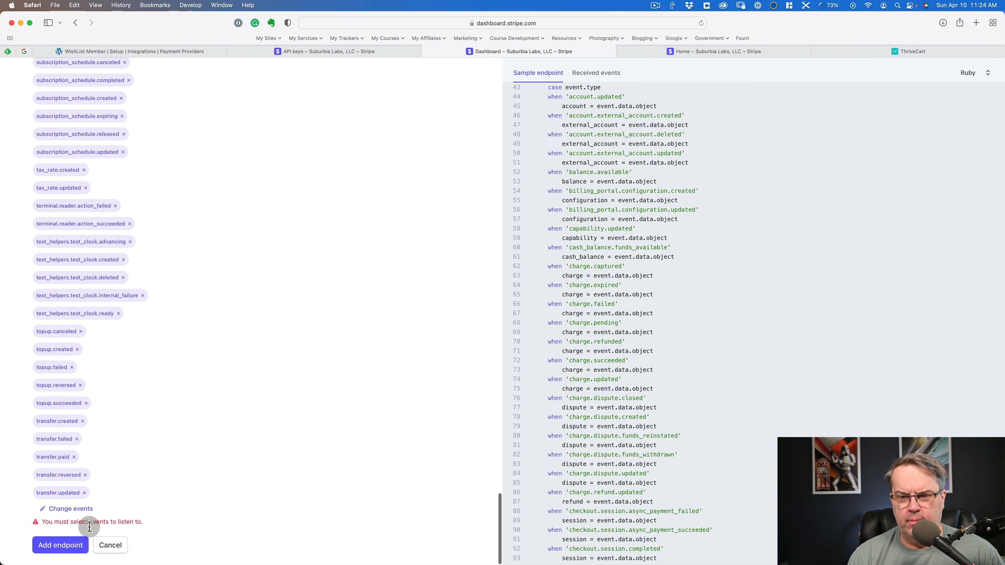
{"action": "left_click", "coordinate": [59, 545]}
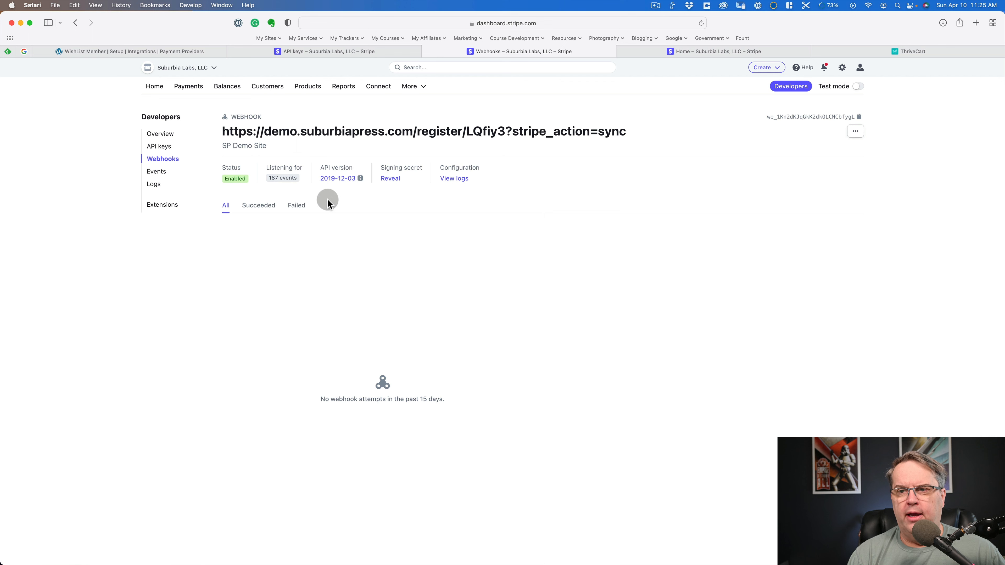
- In WishList Member, set the Demo level's Stripe product to a one-time payment of 47.00, and save and close it
{"action": "left_click", "coordinate": [163, 51]}
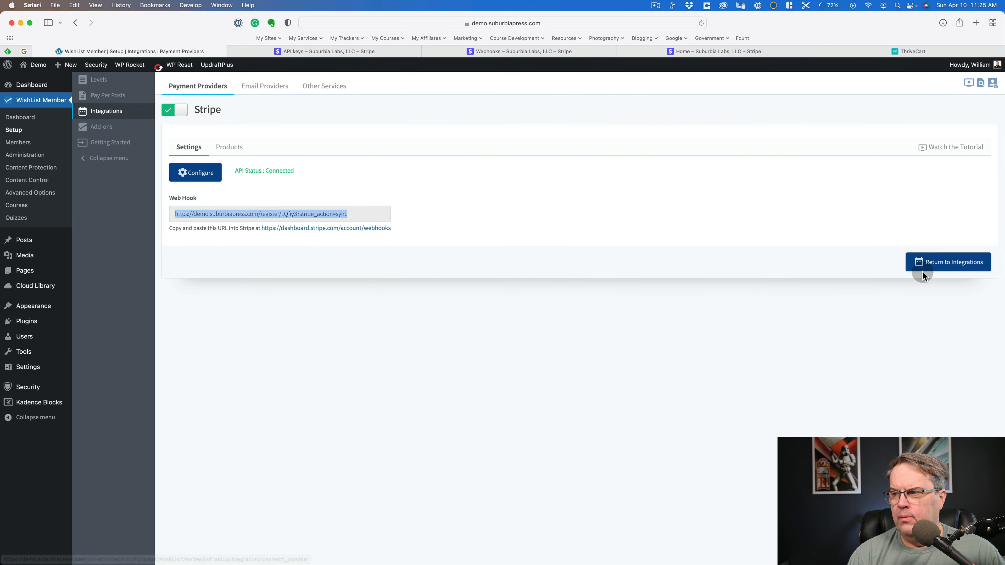
{"action": "left_click", "coordinate": [230, 148]}
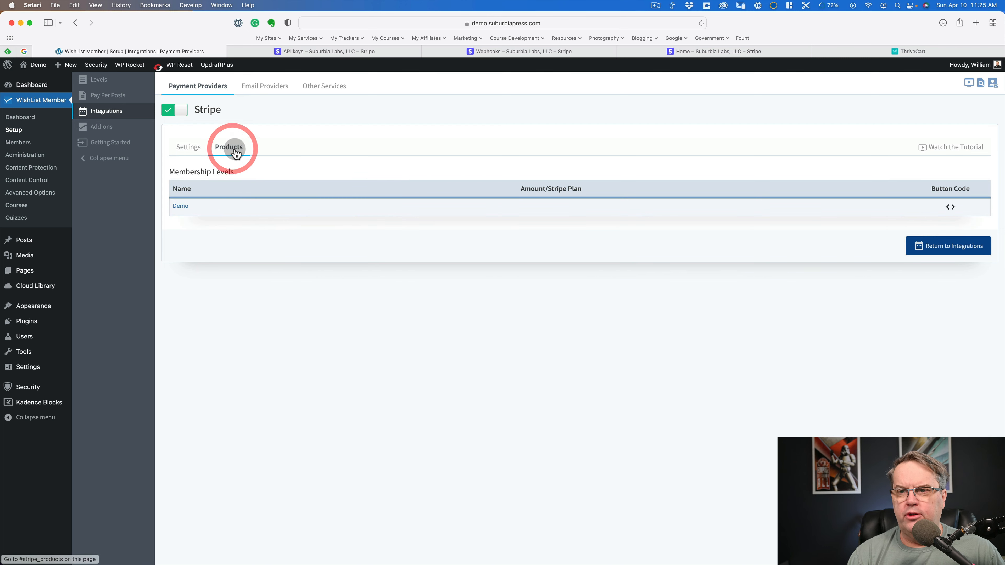
{"action": "left_click", "coordinate": [179, 206]}
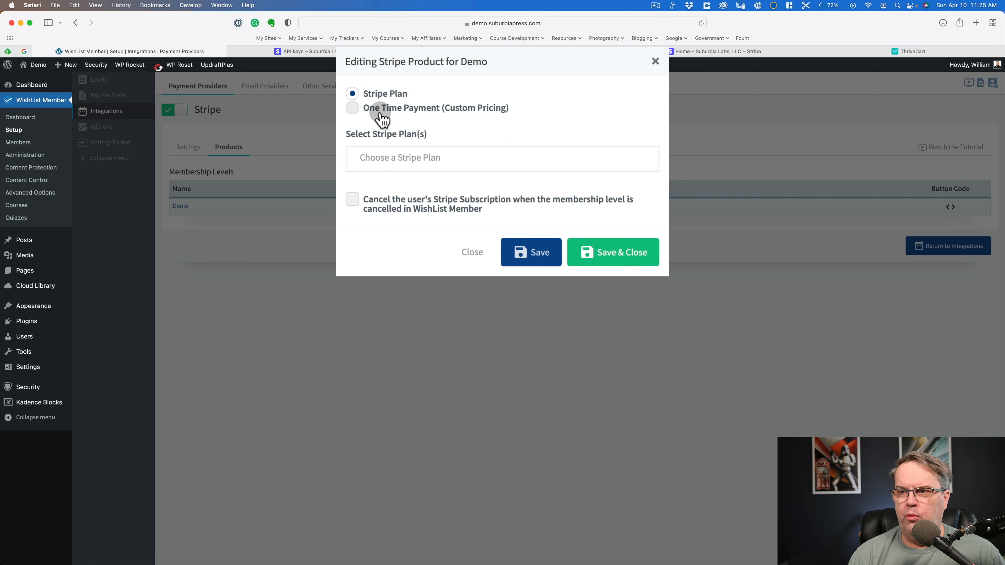
{"action": "left_click", "coordinate": [418, 152]}
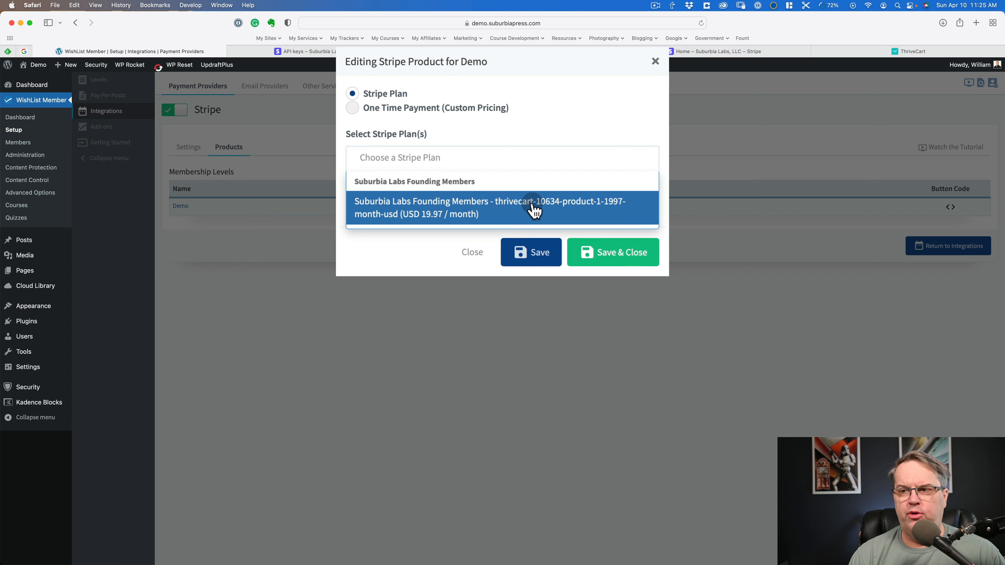
{"action": "left_click", "coordinate": [353, 110]}
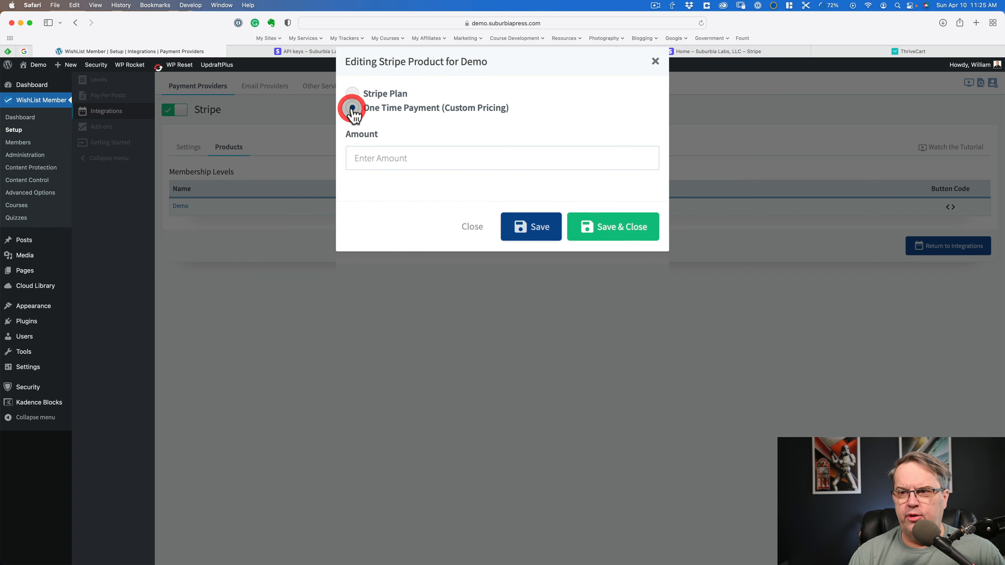
{"action": "left_click", "coordinate": [413, 158]}
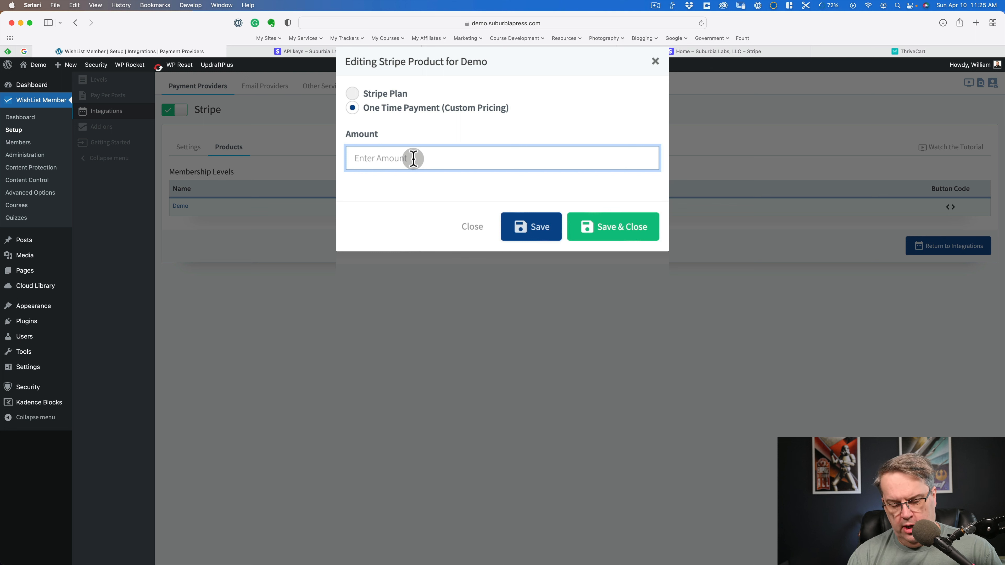
{"action": "type", "text": "47"}
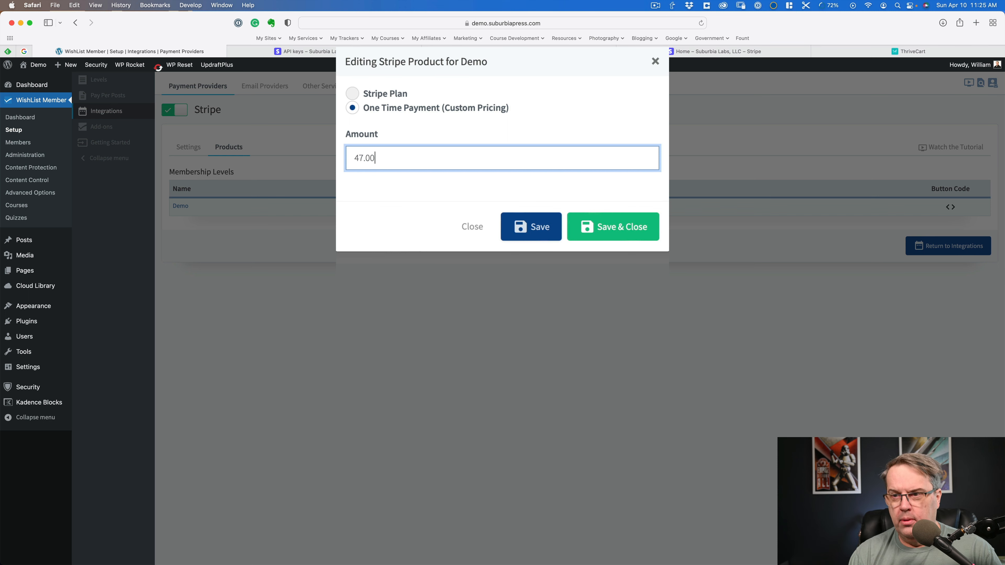
{"action": "left_click", "coordinate": [608, 231]}
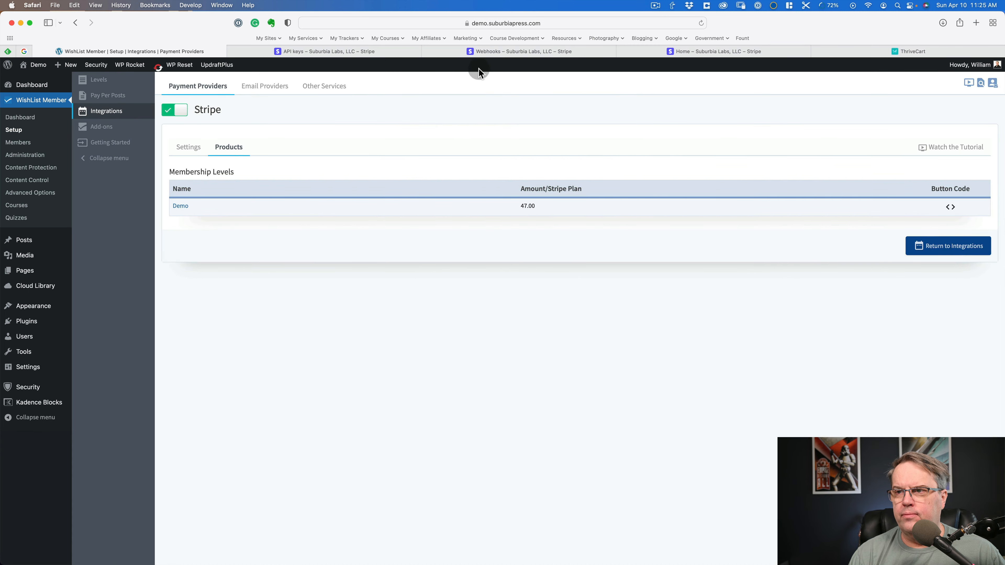
- Switch to the Stripe dashboard's product list and open the form for adding a product
{"action": "left_click", "coordinate": [675, 52]}
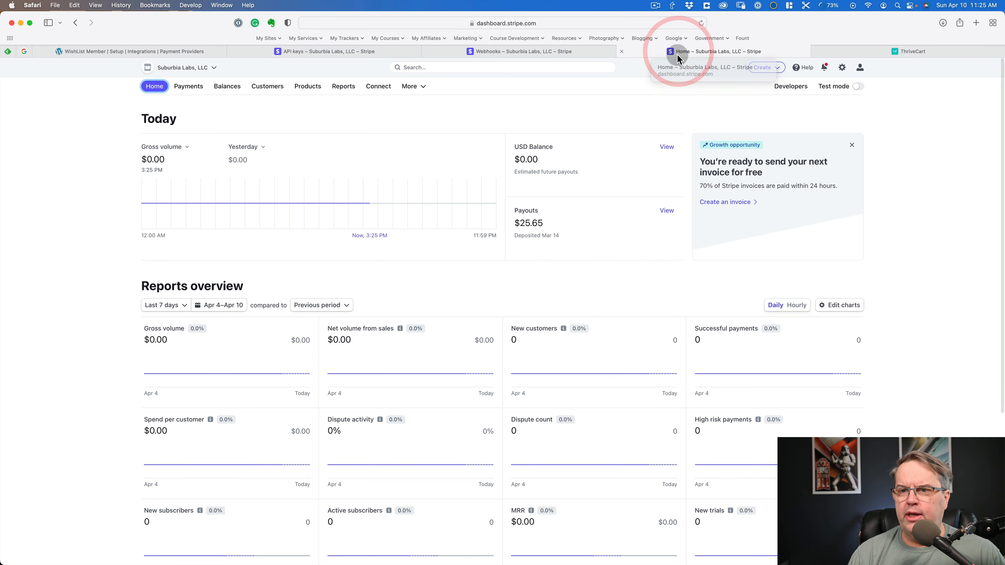
{"action": "left_click", "coordinate": [503, 52]}
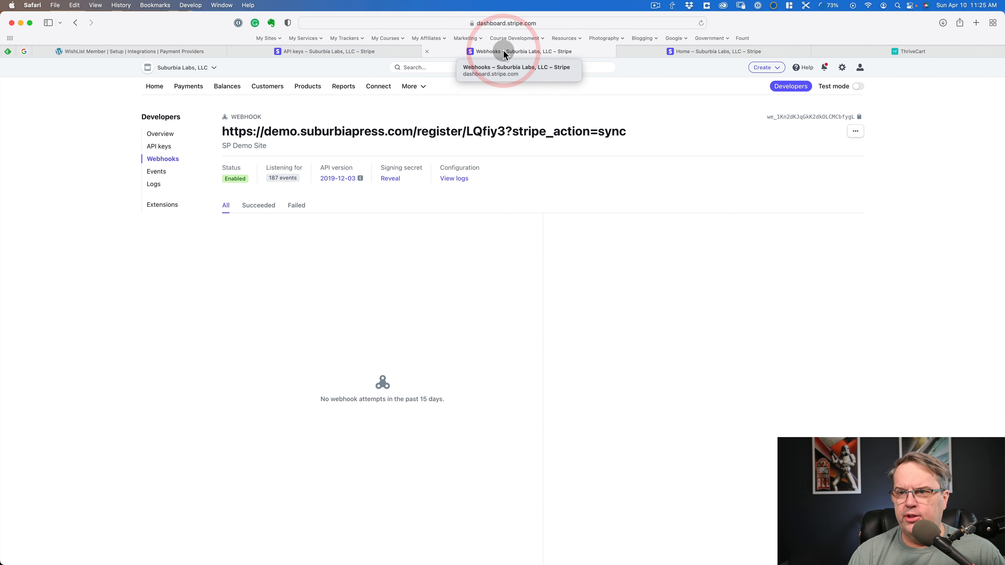
{"action": "left_click", "coordinate": [309, 87]}
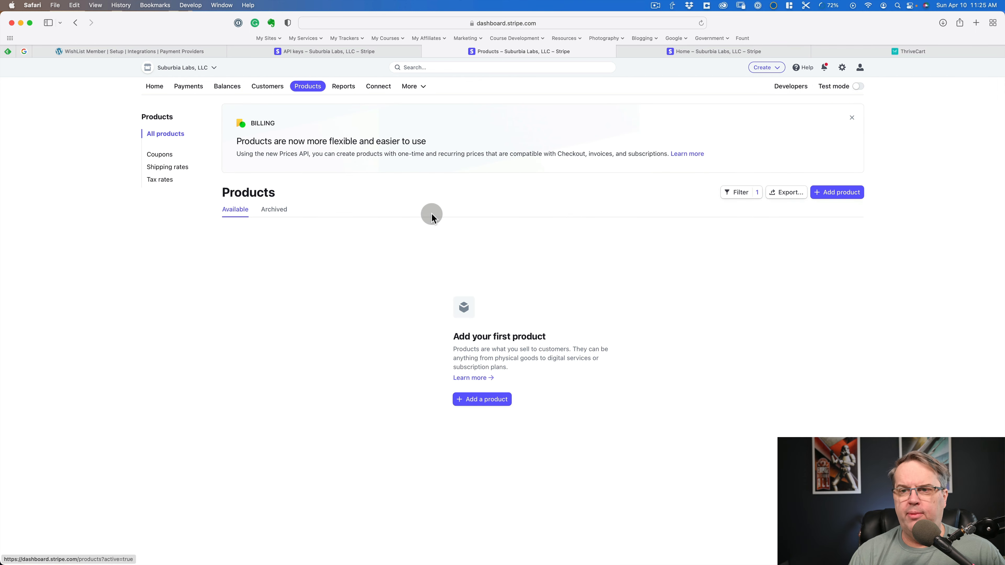
{"action": "left_click", "coordinate": [851, 193]}
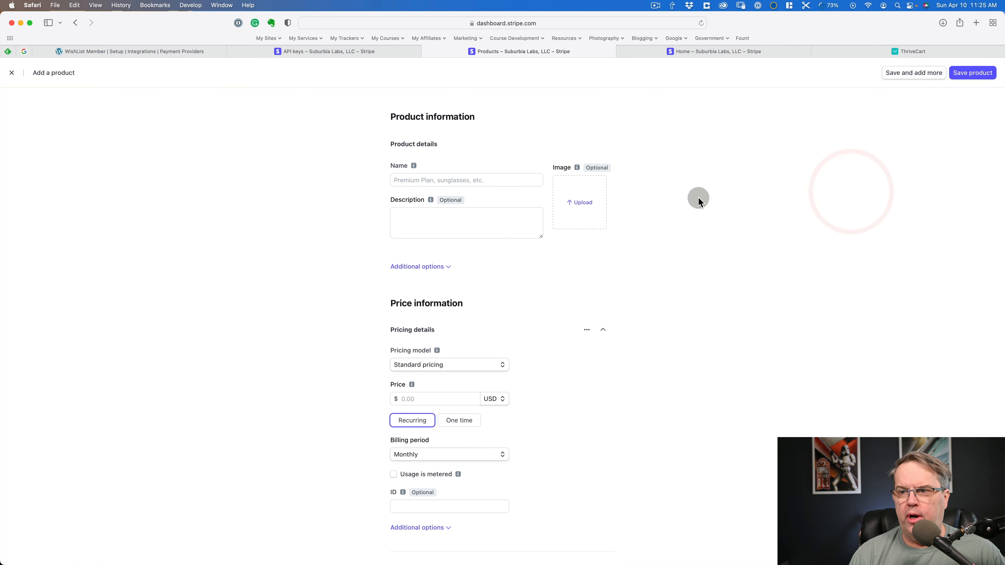
- Examine the new product form's detail fields, pricing model options and billing settings
{"action": "left_click", "coordinate": [500, 179]}
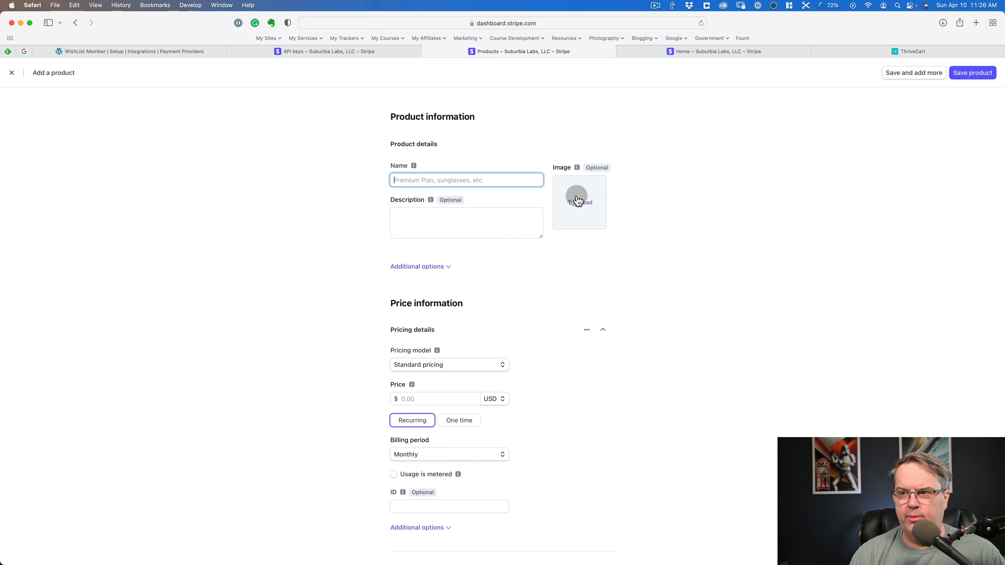
{"action": "scroll", "coordinate": [482, 324], "scroll_direction": "down", "scroll_amount": 2}
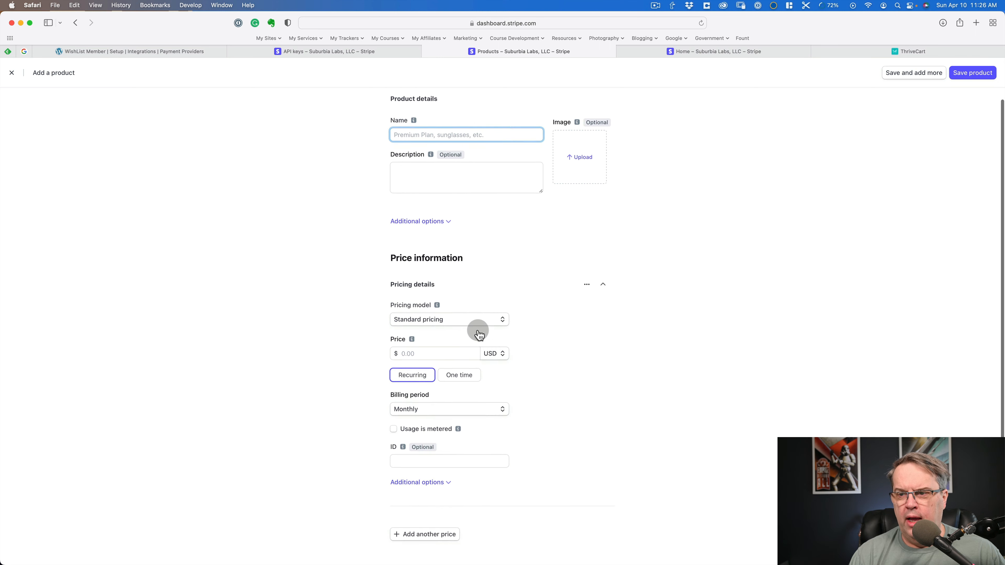
{"action": "left_click", "coordinate": [466, 318]}
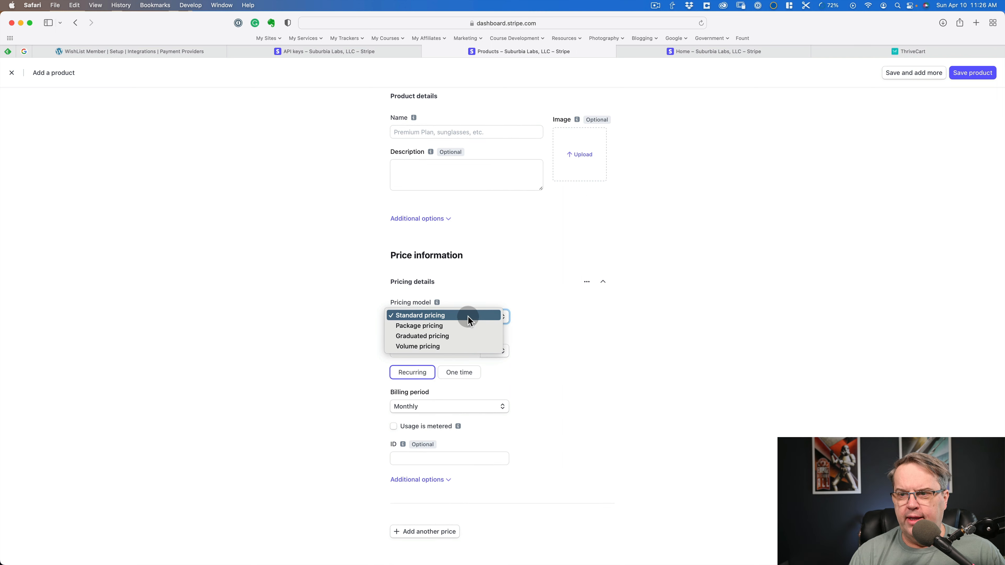
{"action": "left_click", "coordinate": [647, 264]}
{"action": "scroll", "coordinate": [549, 317], "scroll_direction": "down", "scroll_amount": 1}
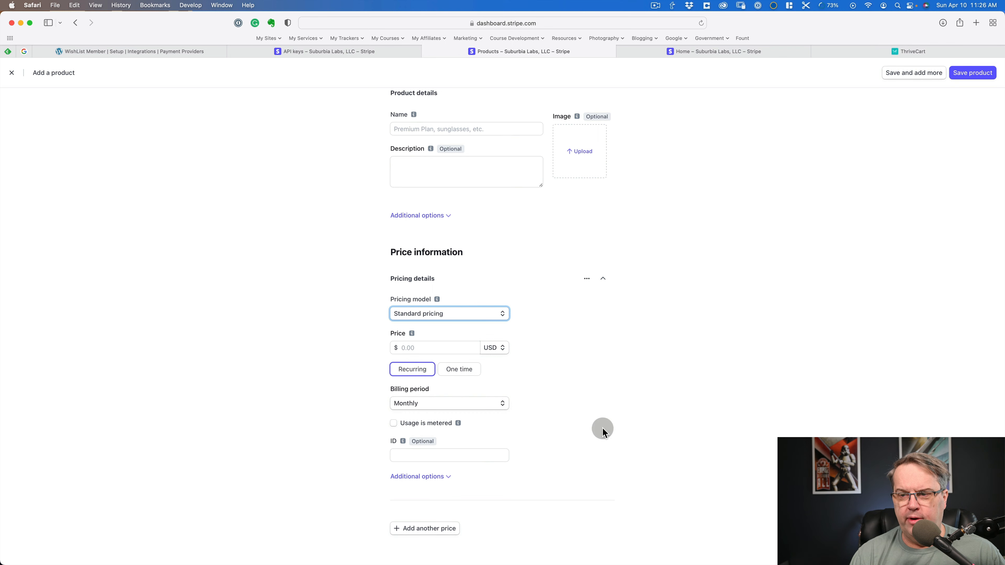
{"action": "scroll", "coordinate": [628, 422], "scroll_direction": "up", "scroll_amount": 3}
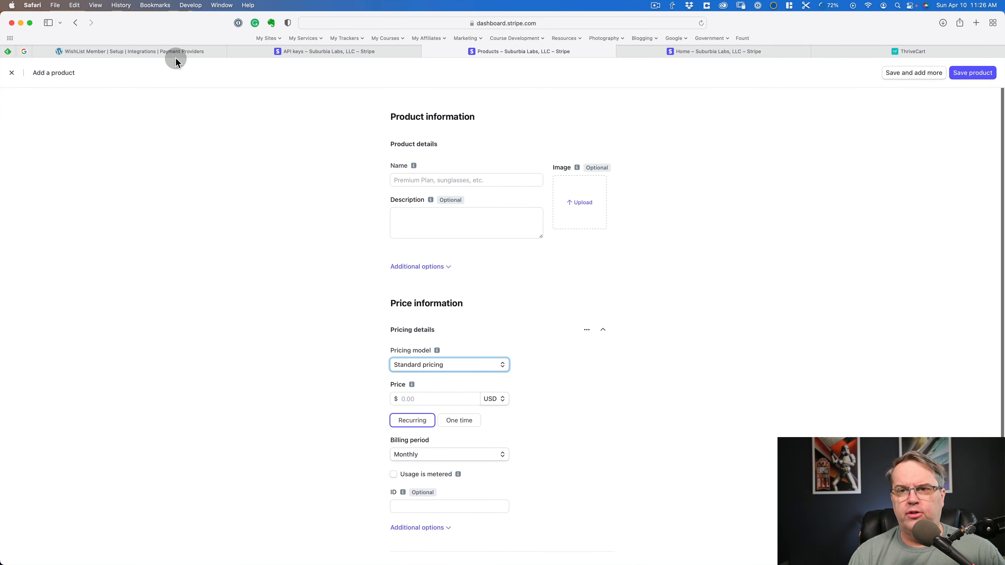
- Back in WishList Member, check which Stripe plans the Demo level's product offers, and close the editor without saving
{"action": "left_click", "coordinate": [166, 52]}
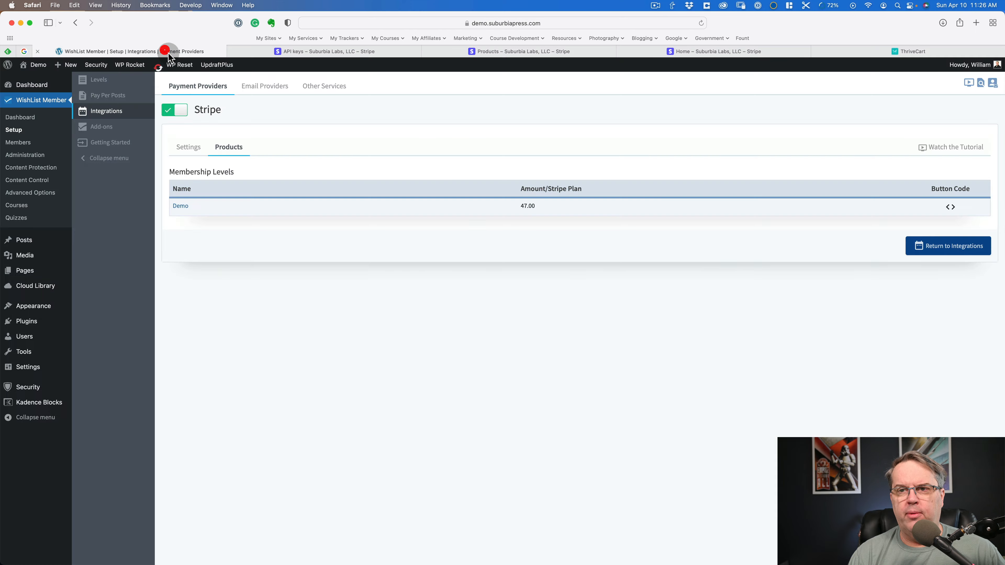
{"action": "left_click", "coordinate": [179, 205]}
{"action": "left_click", "coordinate": [402, 116]}
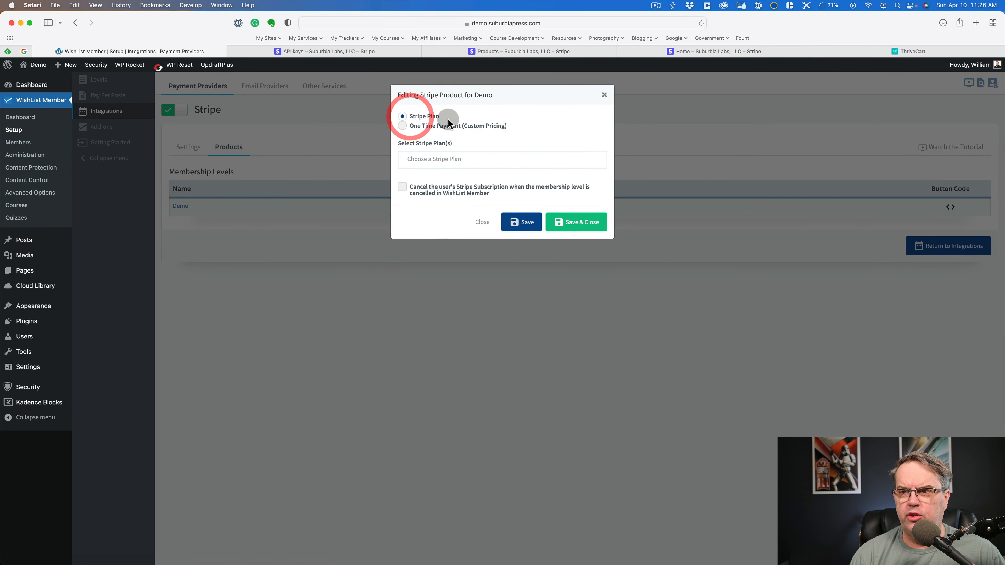
{"action": "left_click", "coordinate": [461, 159]}
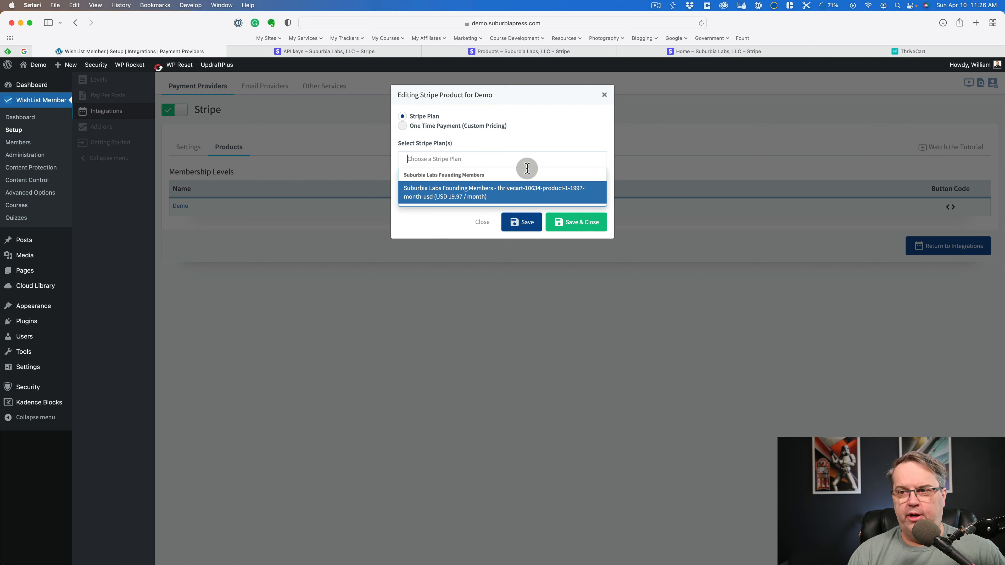
{"action": "left_click", "coordinate": [477, 222]}
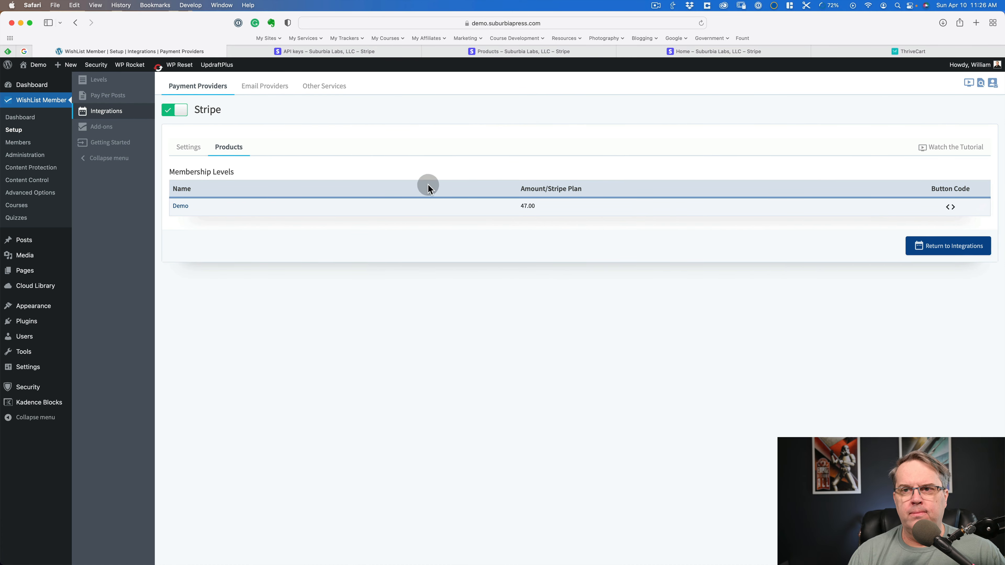
- Open the ThriveCart integration settings in WishList Member, and switch to the ThriveCart account's settings page
{"action": "left_click", "coordinate": [972, 248]}
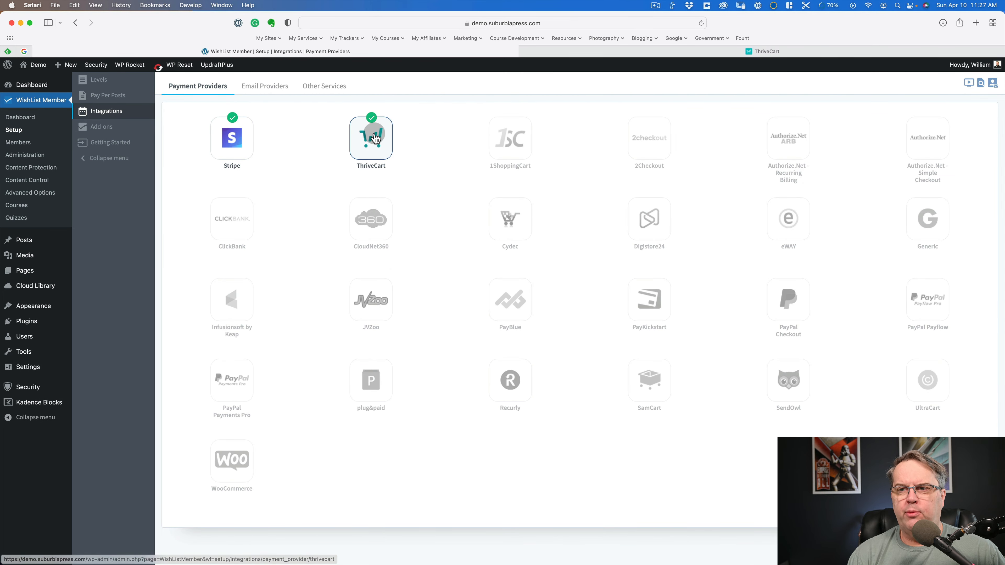
{"action": "left_click", "coordinate": [372, 136]}
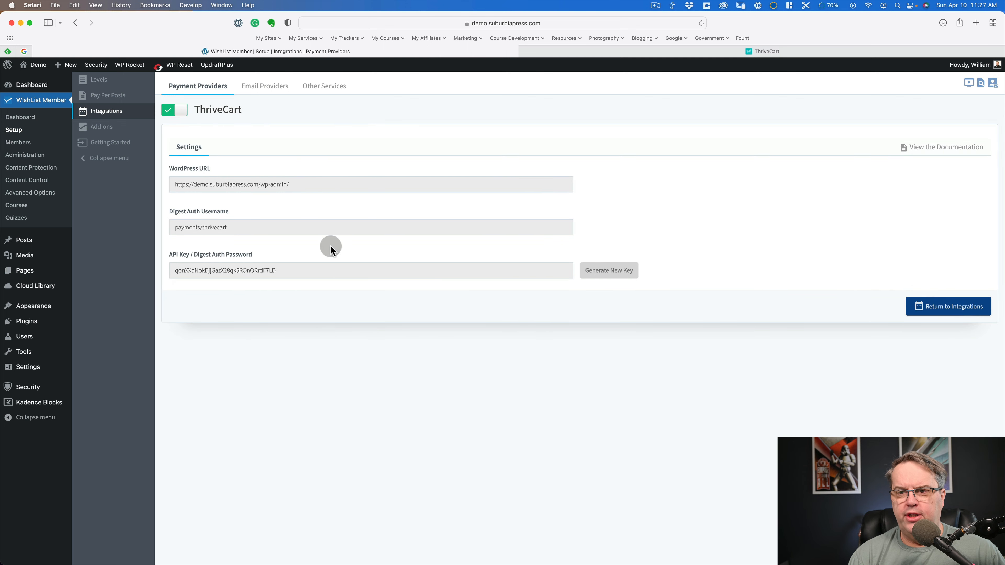
{"action": "left_click", "coordinate": [581, 51]}
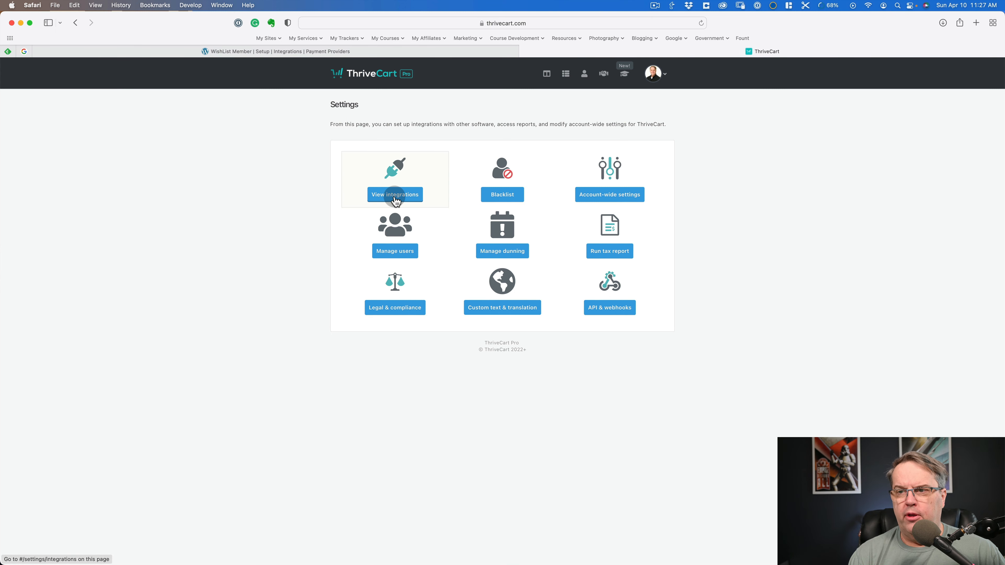
- From ThriveCart's account settings, open the list of integrations and view the Stripe integration settings
{"action": "left_click", "coordinate": [652, 73]}
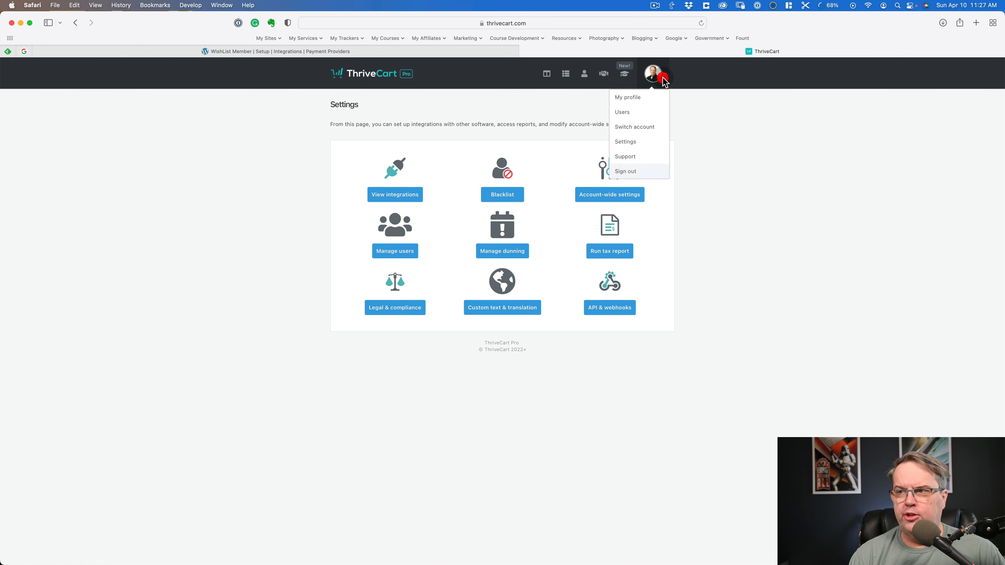
{"action": "left_click", "coordinate": [629, 143]}
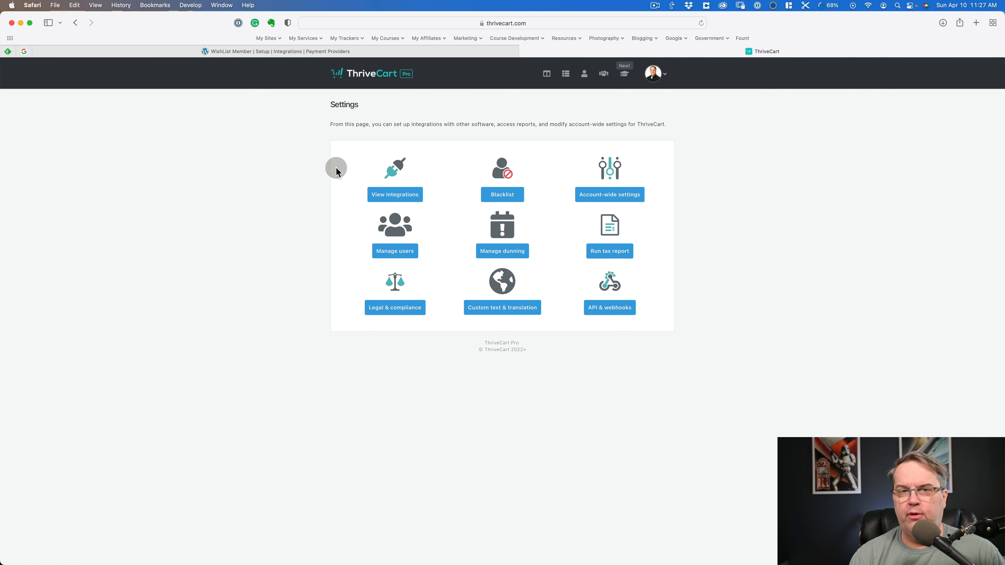
{"action": "left_click", "coordinate": [389, 203]}
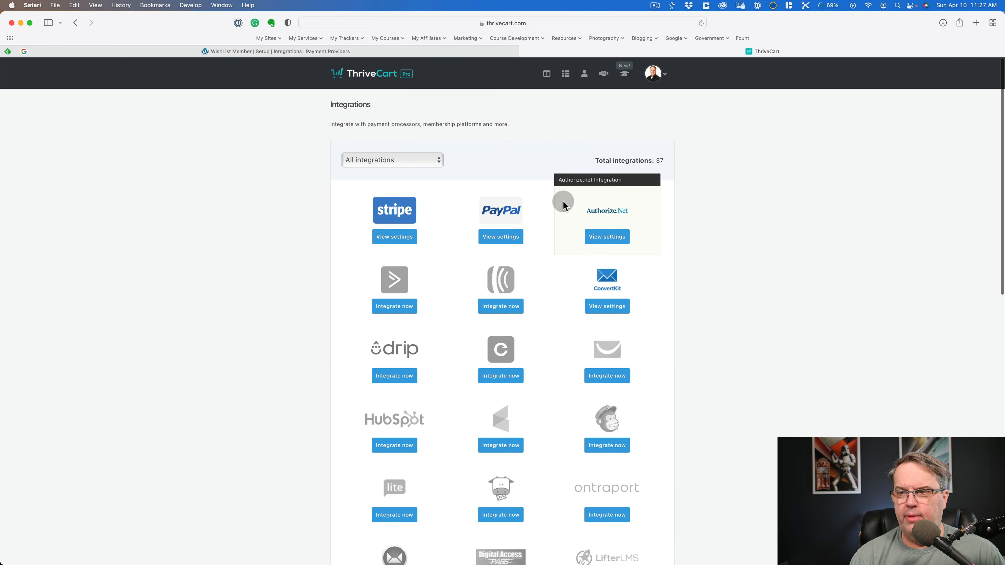
{"action": "scroll", "coordinate": [754, 179], "scroll_direction": "down", "scroll_amount": 2}
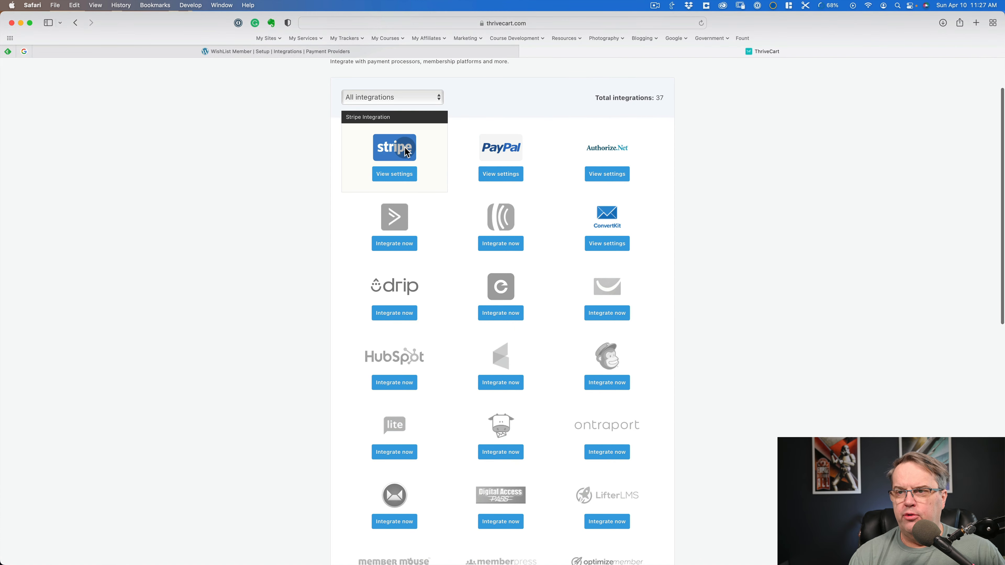
{"action": "left_click", "coordinate": [388, 175]}
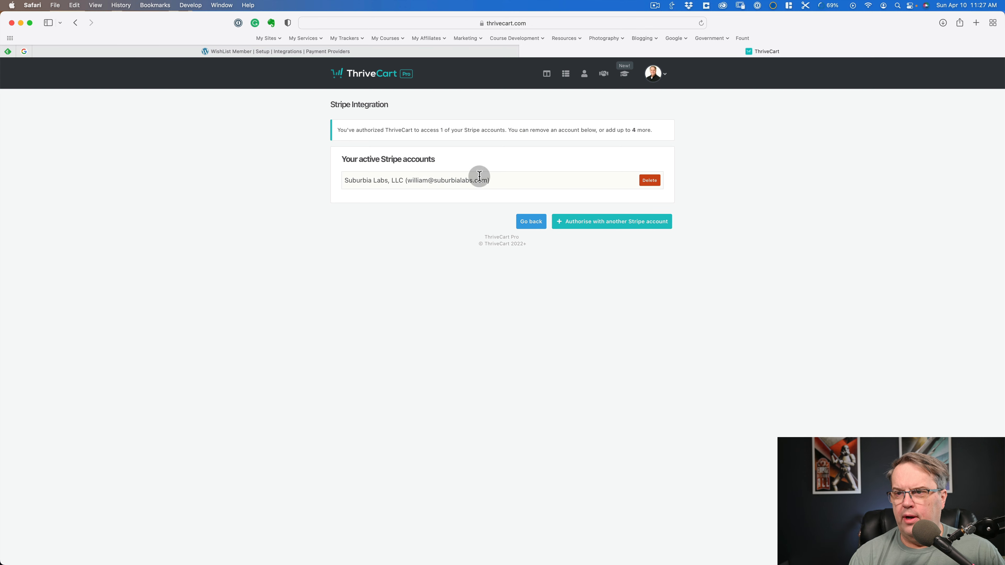
- Start authorising another Stripe account for ThriveCart, choosing to create a new account for a new business
{"action": "left_click", "coordinate": [611, 221]}
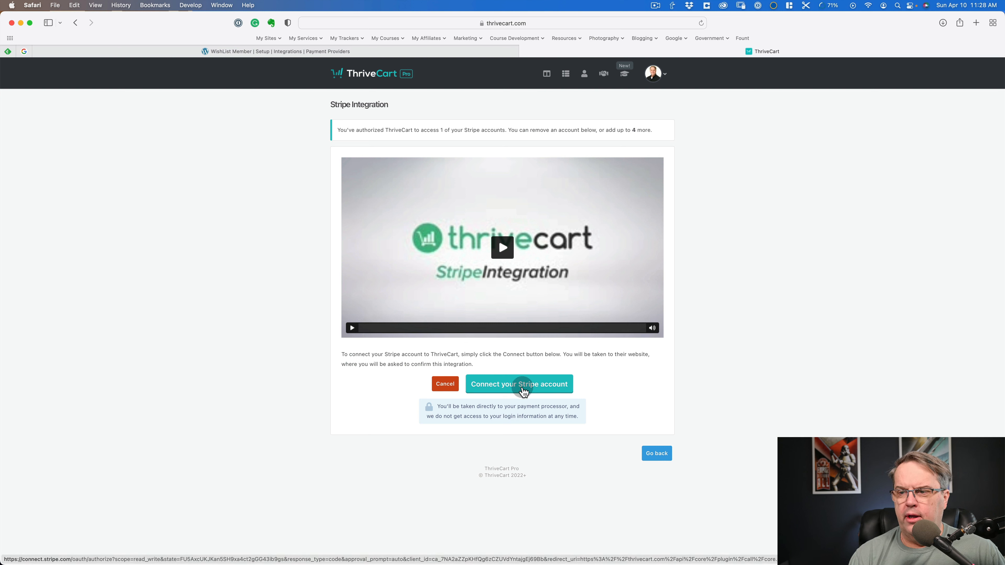
{"action": "left_click", "coordinate": [523, 391]}
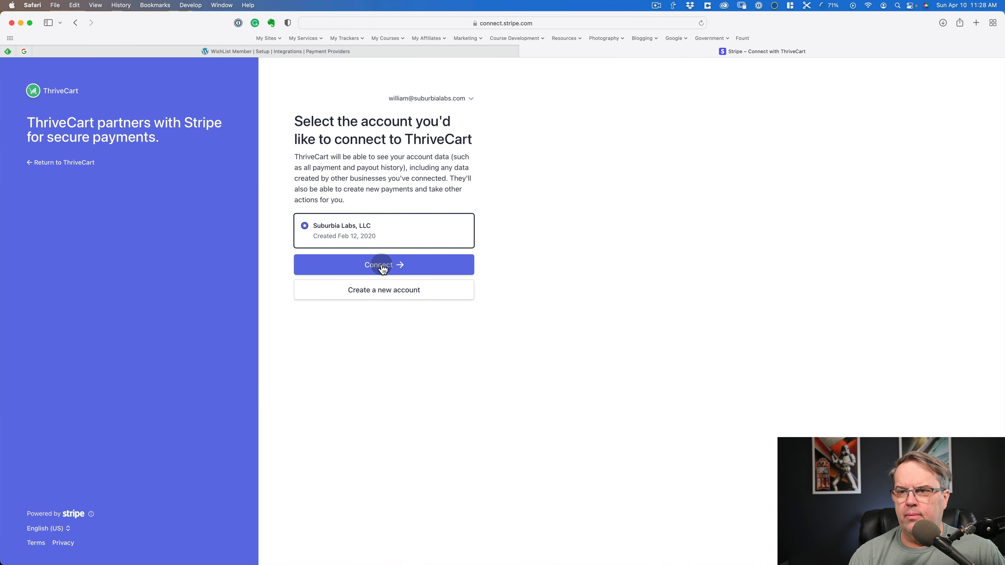
{"action": "left_click", "coordinate": [384, 294]}
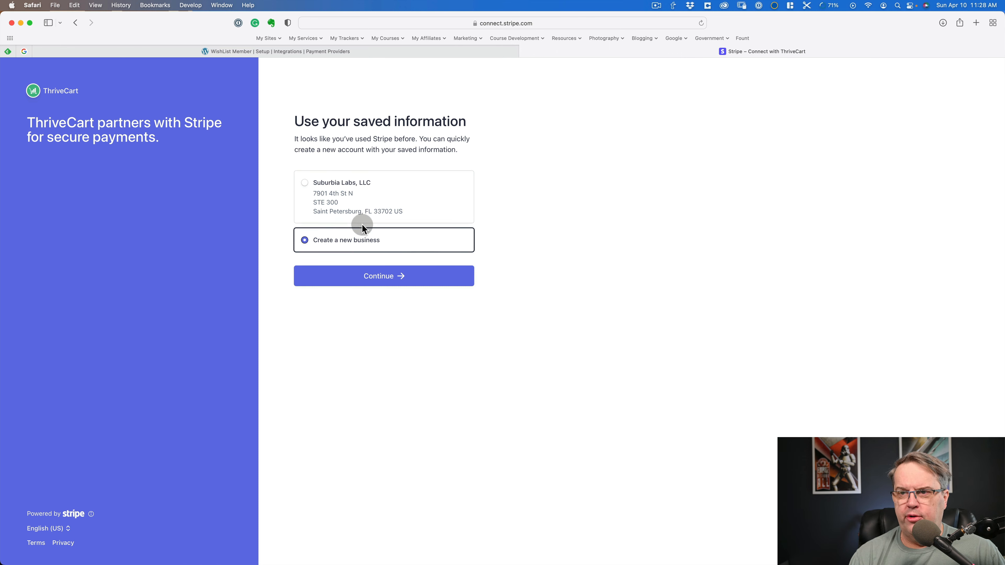
{"action": "left_click", "coordinate": [378, 277]}
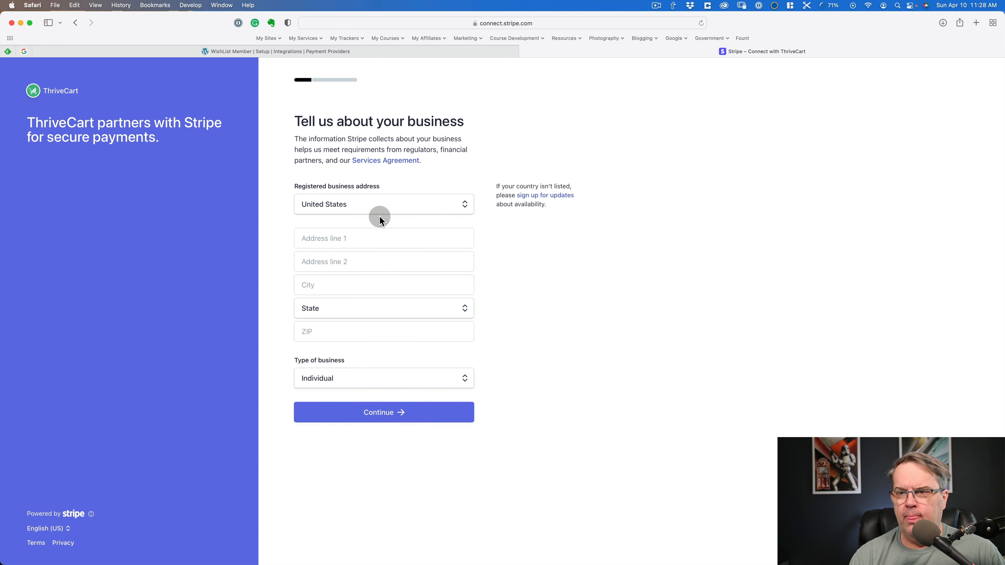
- Set the type of business to Company and the business structure to Single-member LLC
{"action": "left_click", "coordinate": [383, 381]}
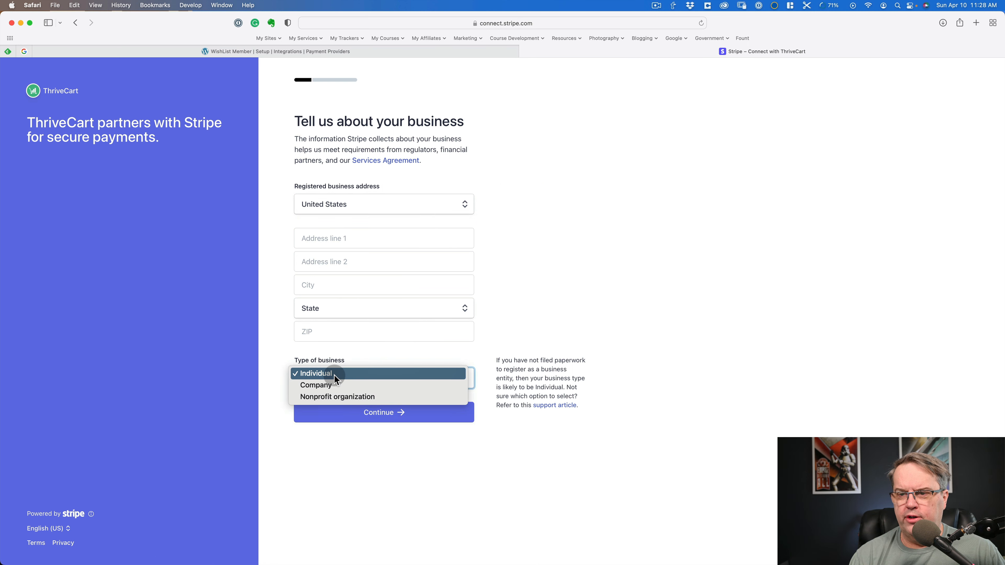
{"action": "left_click", "coordinate": [340, 385]}
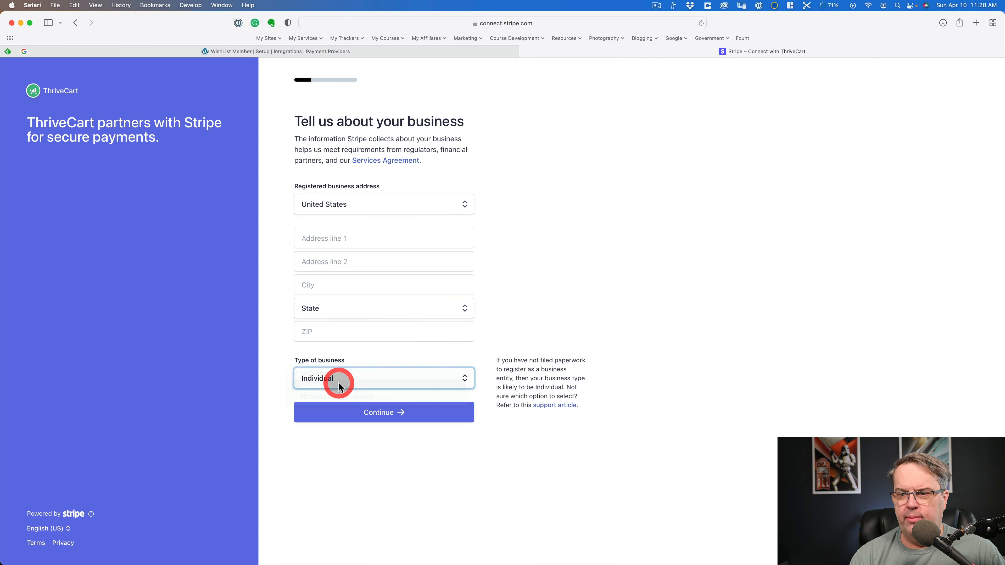
{"action": "left_click", "coordinate": [391, 426]}
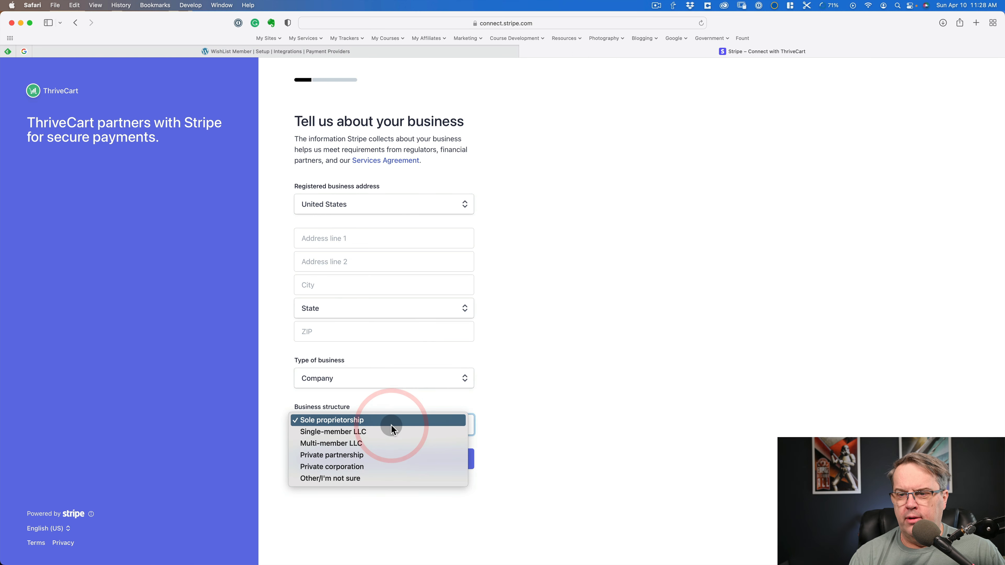
{"action": "left_click", "coordinate": [387, 432]}
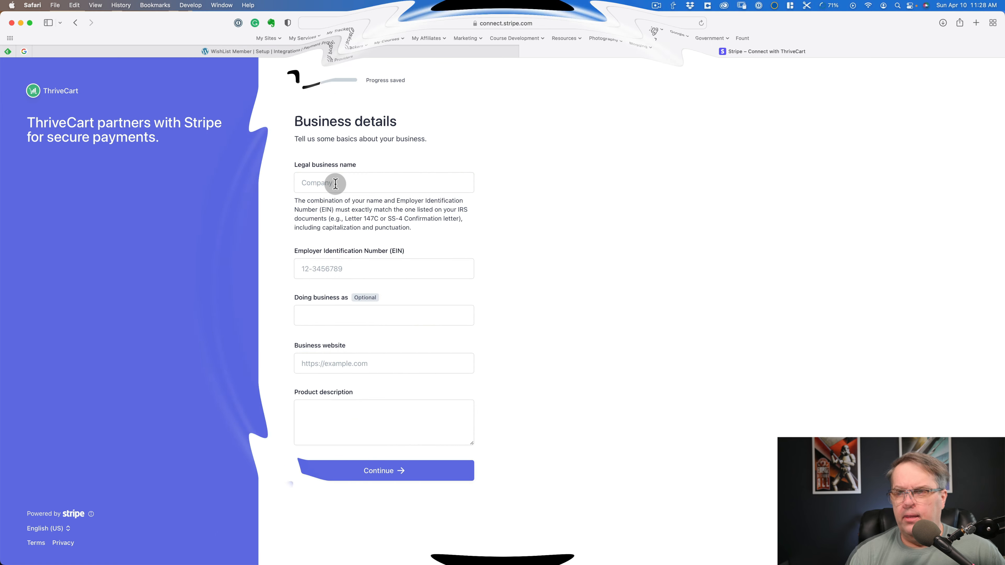
- Examine the fields required for the business details and the account representative's personal details
{"action": "left_click", "coordinate": [335, 183]}
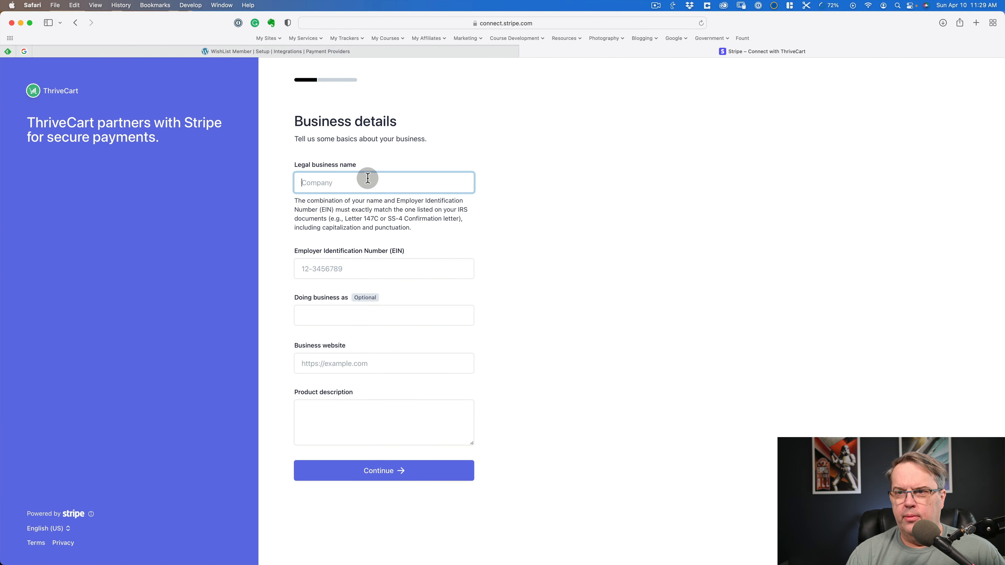
{"action": "mouse_move", "coordinate": [321, 269]}
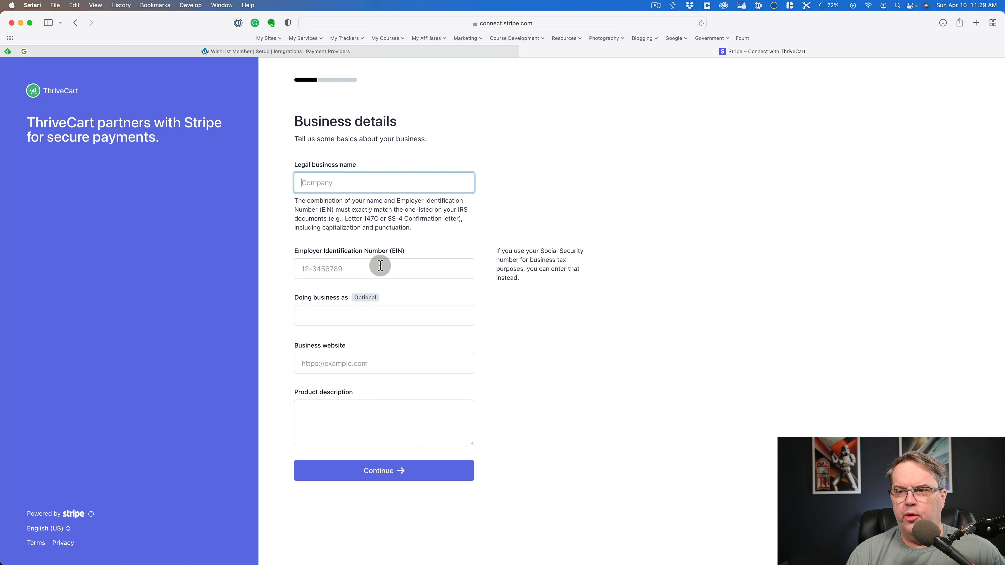
{"action": "mouse_move", "coordinate": [348, 312]}
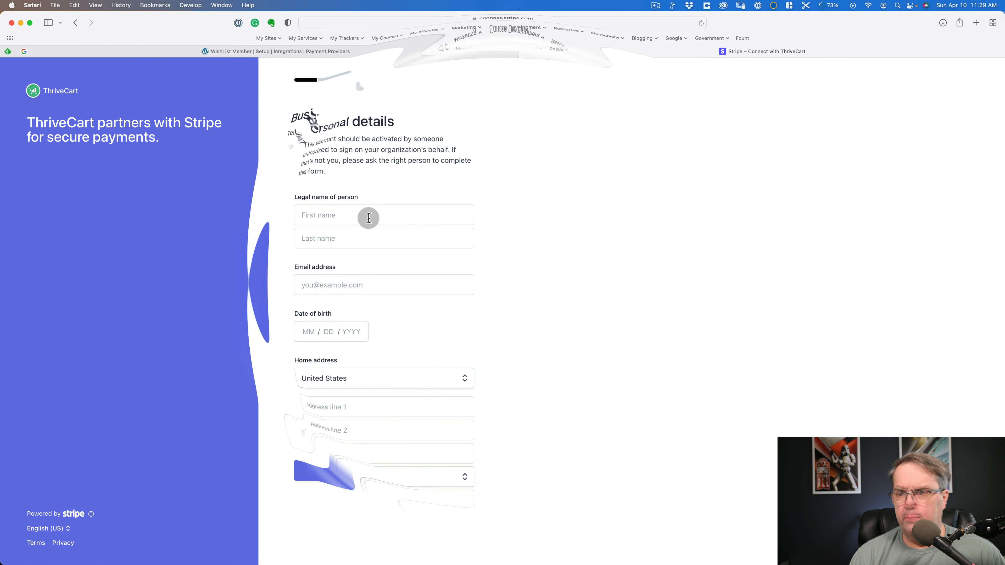
{"action": "left_click", "coordinate": [368, 218]}
{"action": "scroll", "coordinate": [534, 264], "scroll_direction": "down", "scroll_amount": 5}
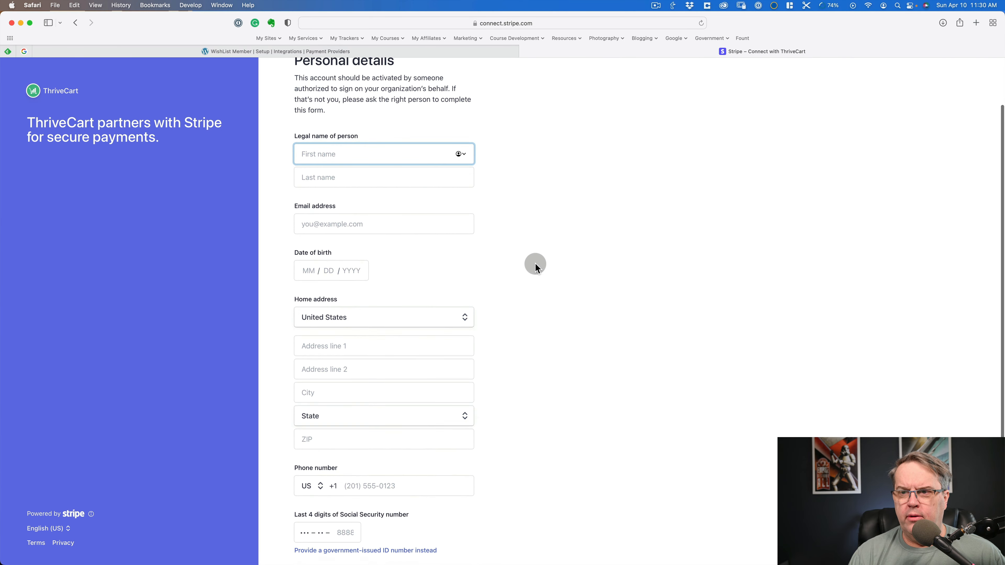
{"action": "scroll", "coordinate": [535, 265], "scroll_direction": "up", "scroll_amount": 4}
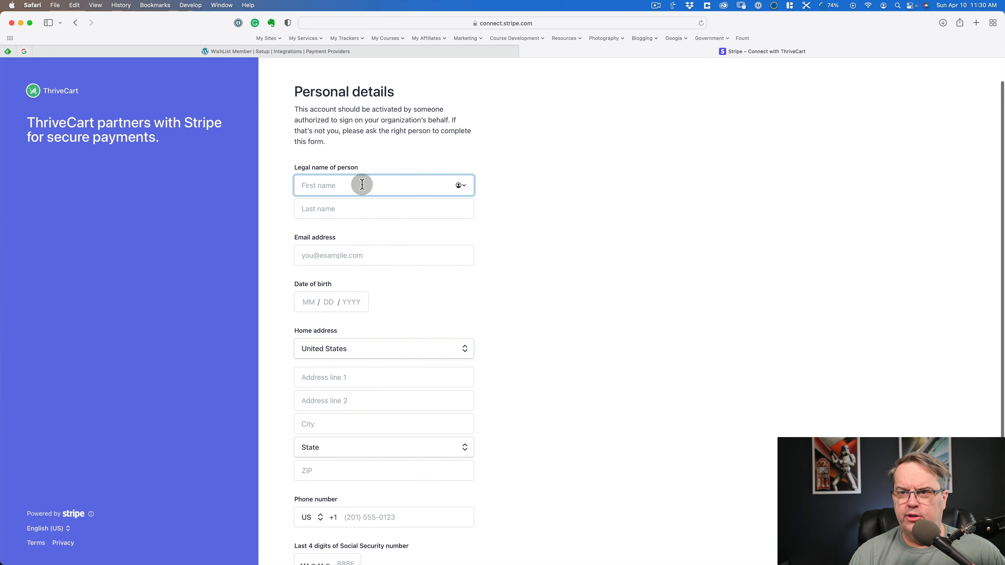
{"action": "scroll", "coordinate": [500, 253], "scroll_direction": "down", "scroll_amount": 2}
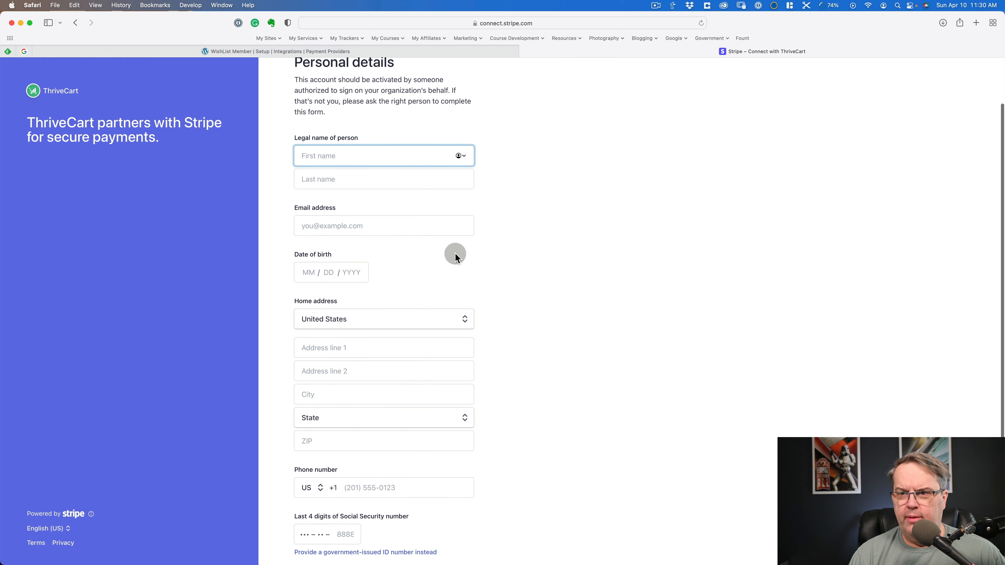
{"action": "scroll", "coordinate": [544, 269], "scroll_direction": "down", "scroll_amount": 5}
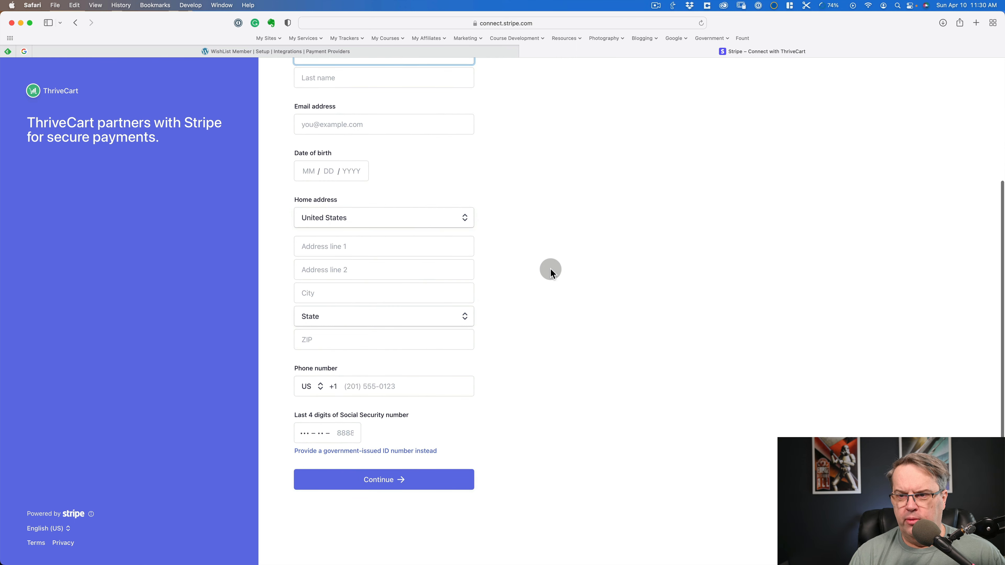
{"action": "scroll", "coordinate": [551, 268], "scroll_direction": "up", "scroll_amount": 8}
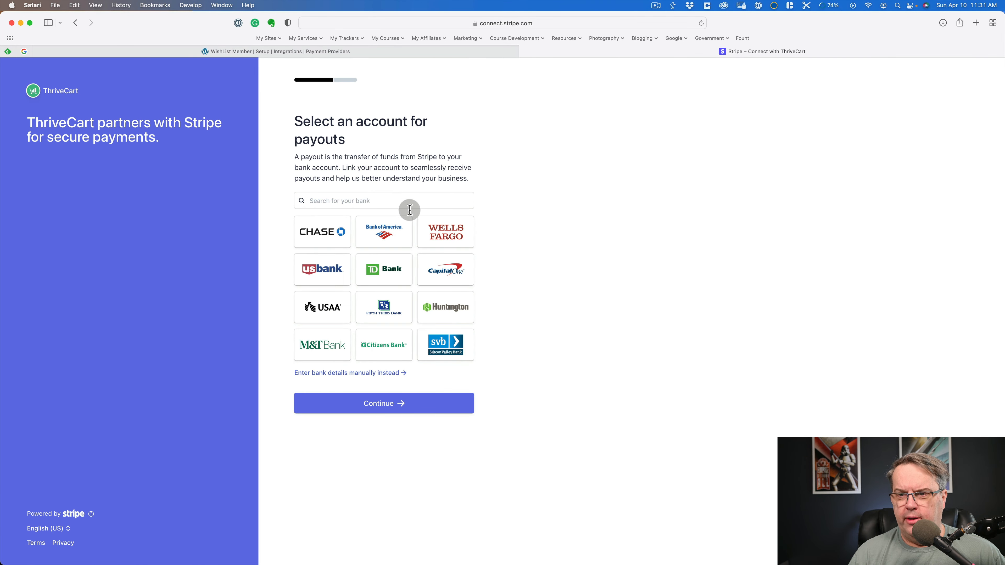
- Search the banks for Fairwinds, choose Fairwinds Credit Union - Business, and save the linked payout account
{"action": "left_click", "coordinate": [399, 200]}
{"action": "type", "text": "fairwi"}
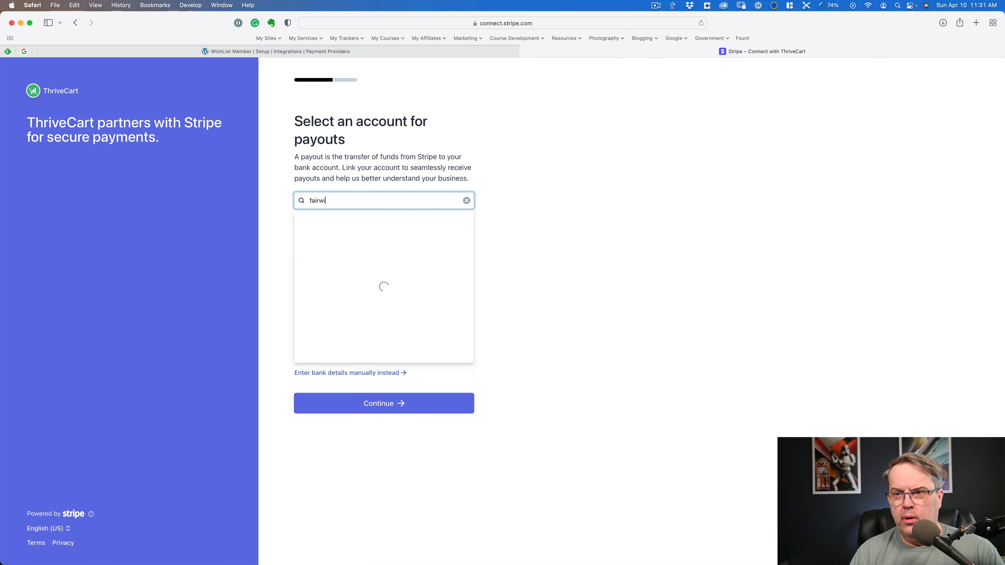
{"action": "type", "text": "nd"}
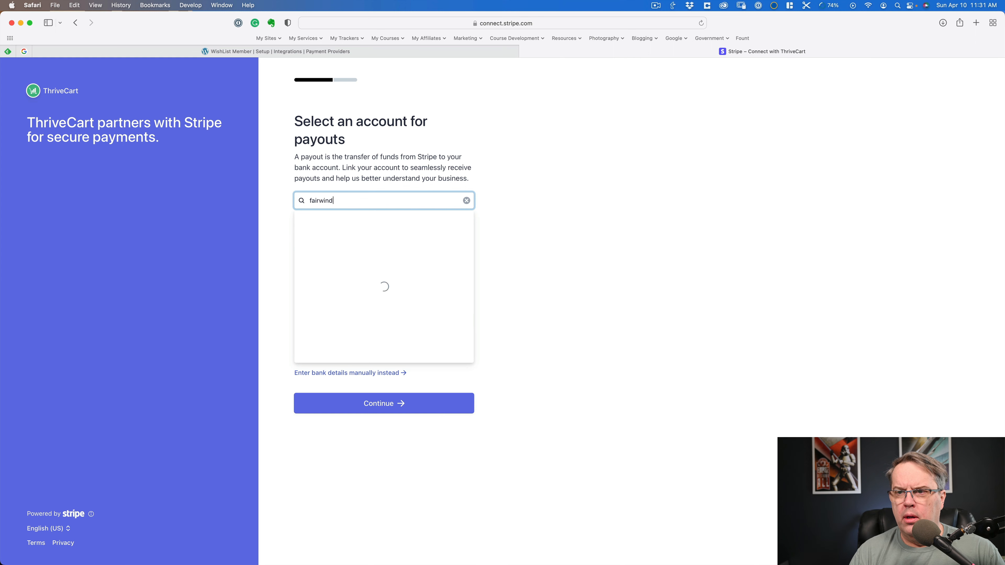
{"action": "type", "text": "s"}
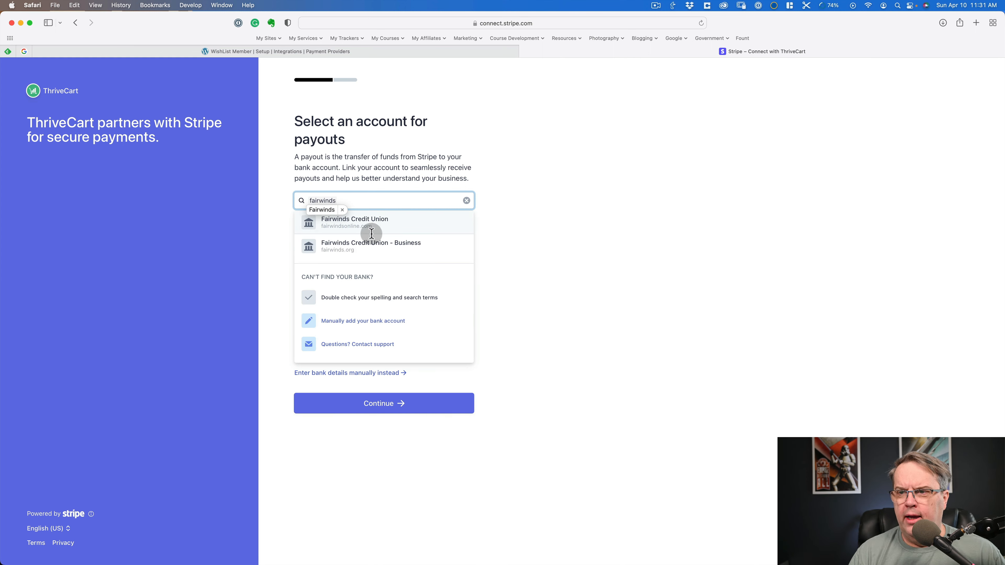
{"action": "left_click", "coordinate": [349, 247]}
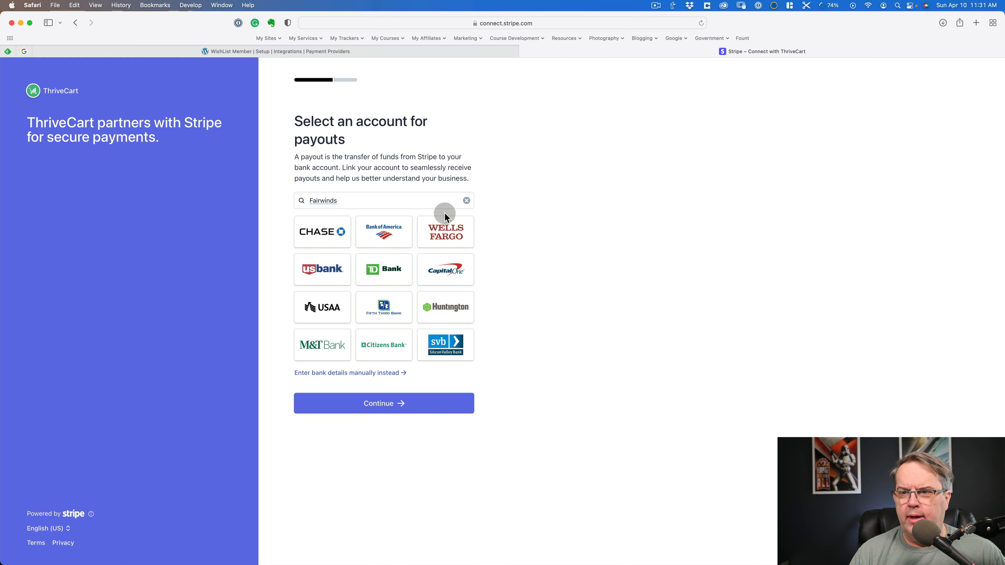
{"action": "left_click", "coordinate": [396, 200]}
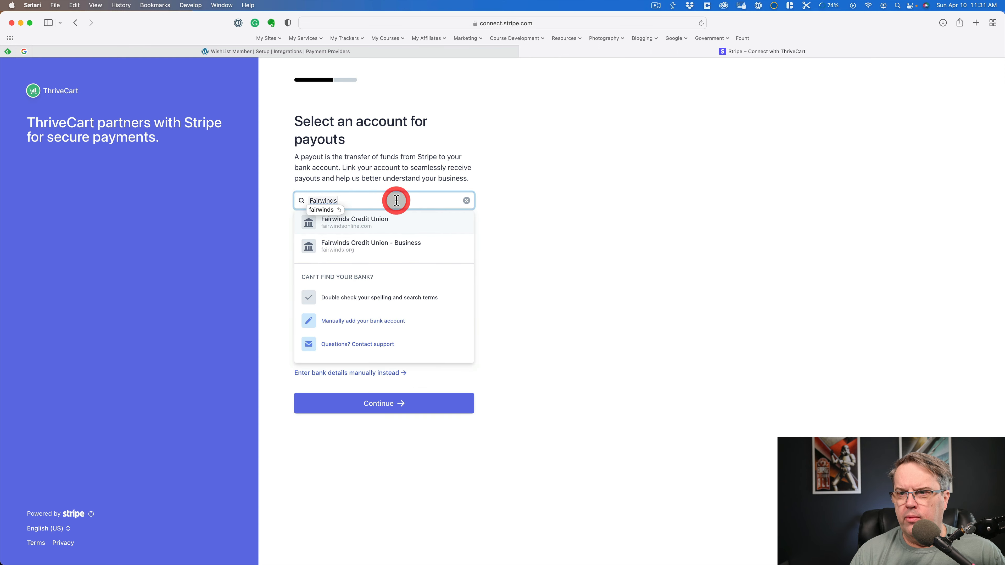
{"action": "left_click", "coordinate": [314, 246]}
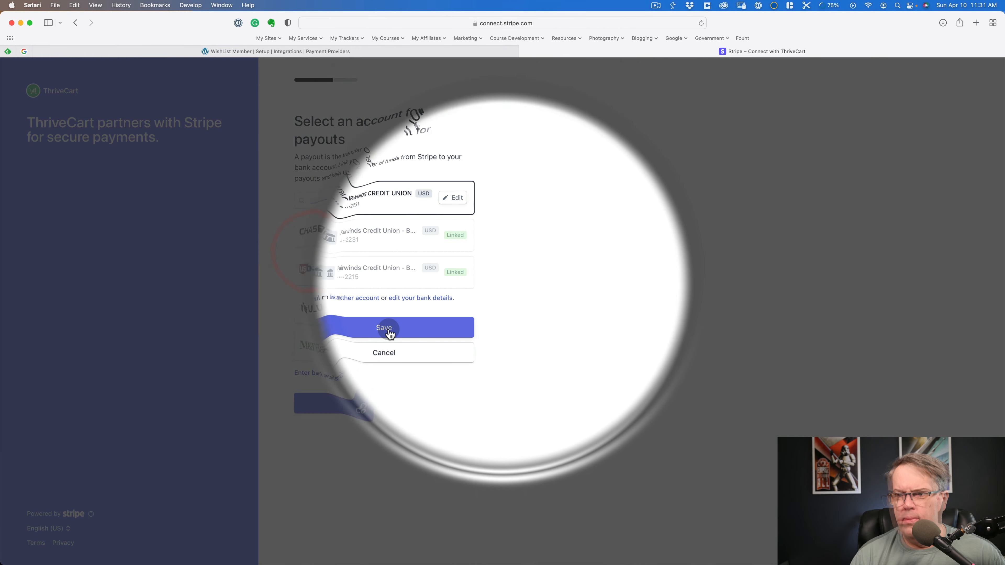
{"action": "left_click", "coordinate": [389, 334]}
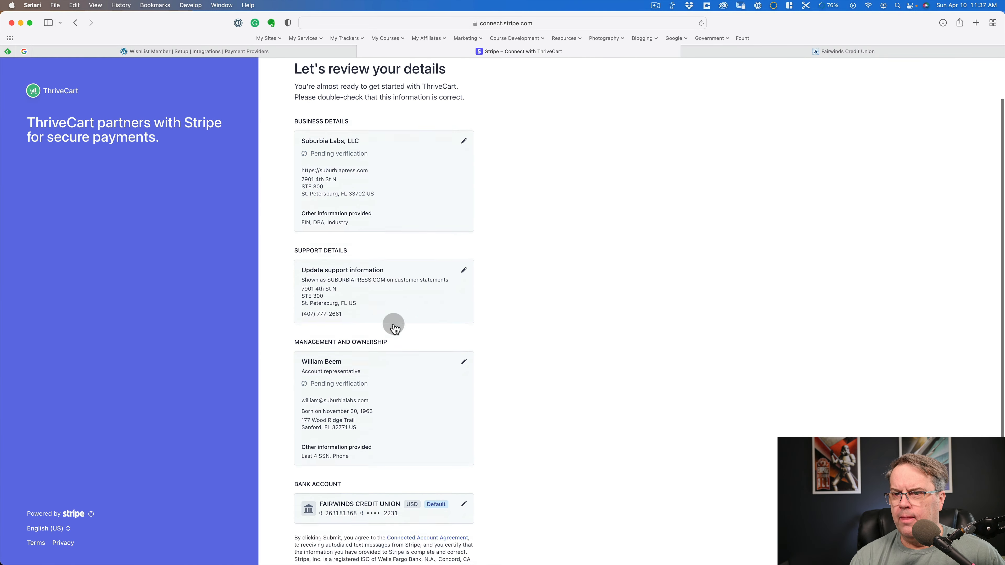
- Review and submit the new Stripe account's details, and return to ThriveCart's integrations list
{"action": "scroll", "coordinate": [393, 326], "scroll_direction": "down", "scroll_amount": 3}
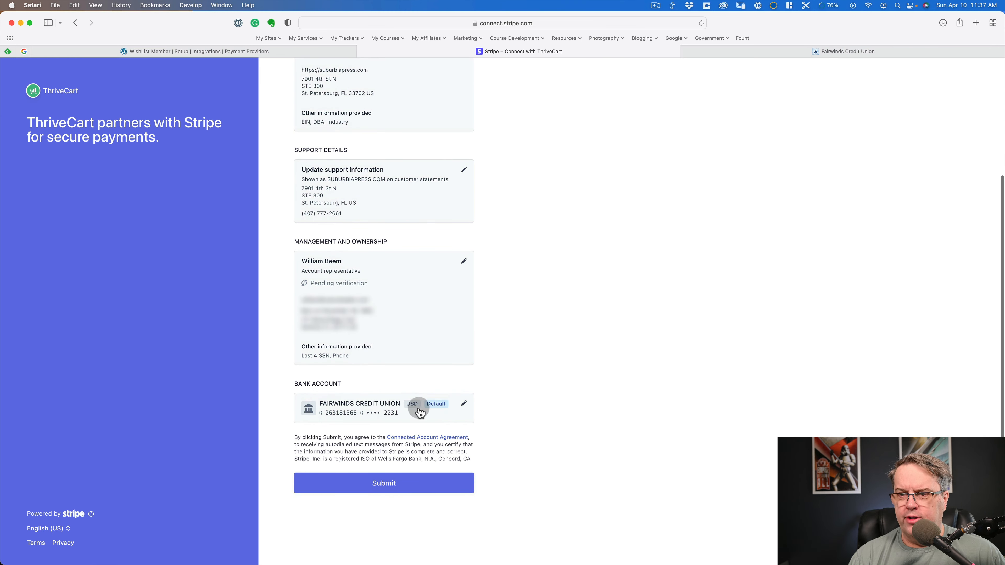
{"action": "mouse_move", "coordinate": [439, 407]}
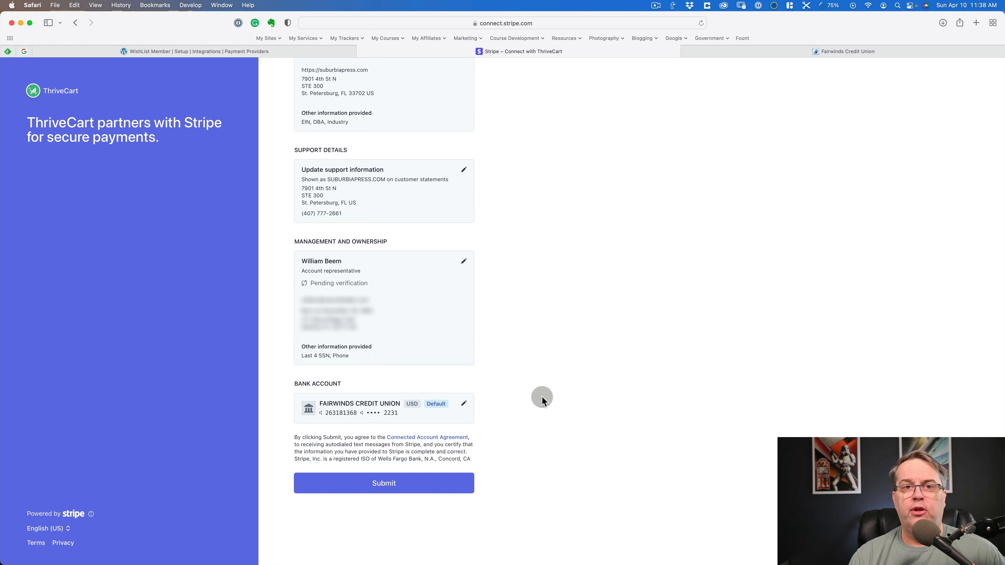
{"action": "left_click", "coordinate": [360, 483]}
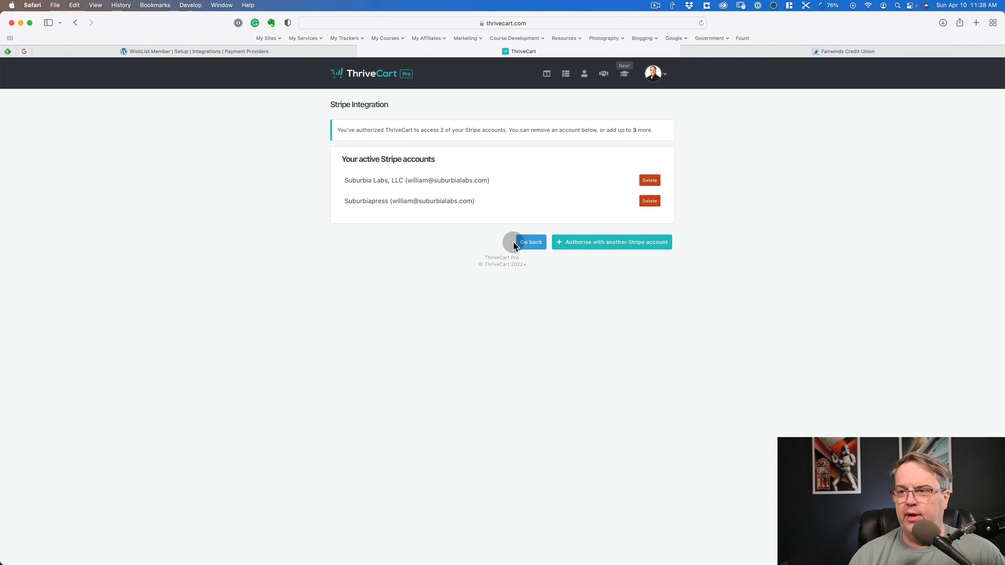
{"action": "left_click", "coordinate": [530, 242]}
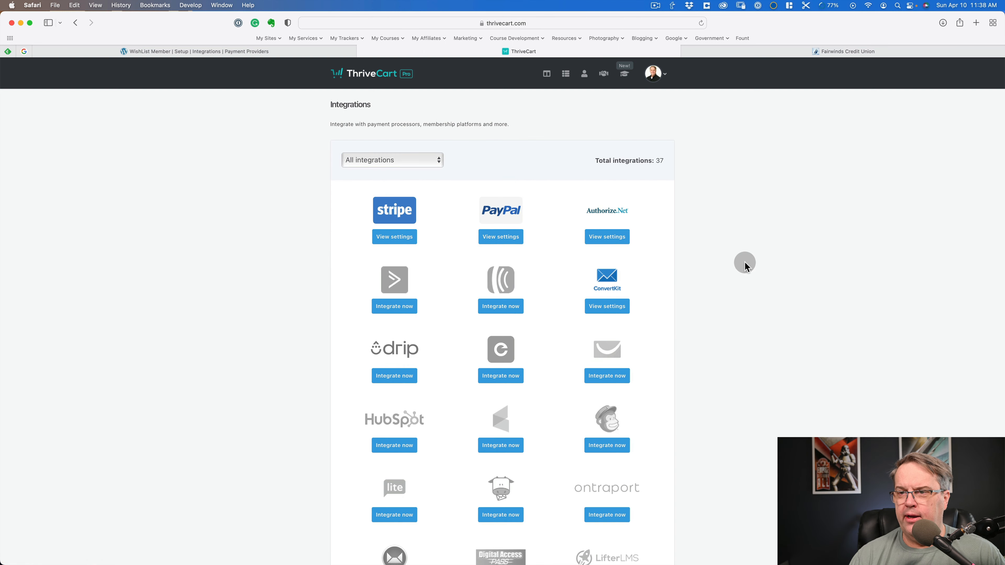
- Create a new digital product named Demo Product and continue to its pricing options
{"action": "left_click", "coordinate": [566, 75]}
{"action": "left_click", "coordinate": [526, 137]}
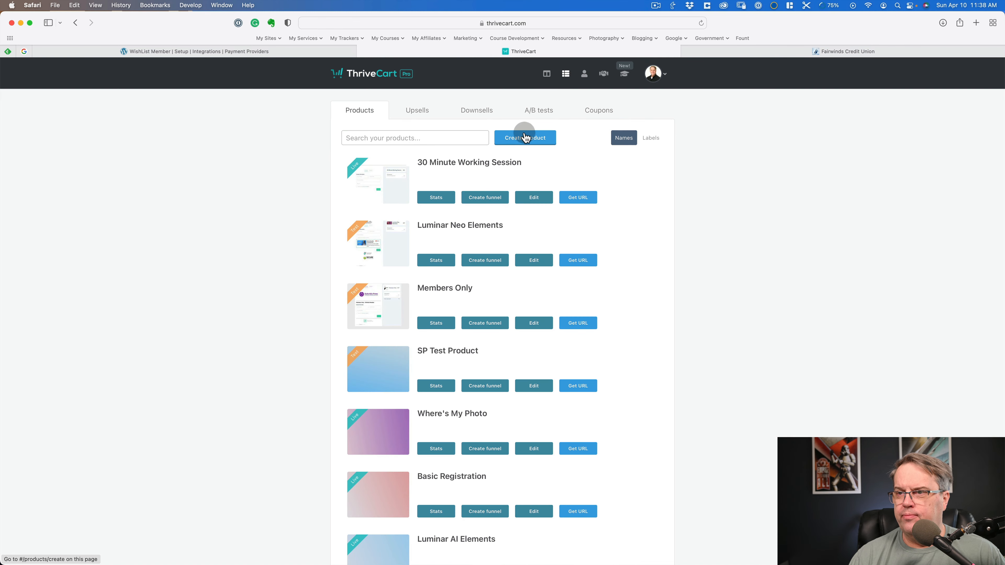
{"action": "left_click", "coordinate": [525, 138]}
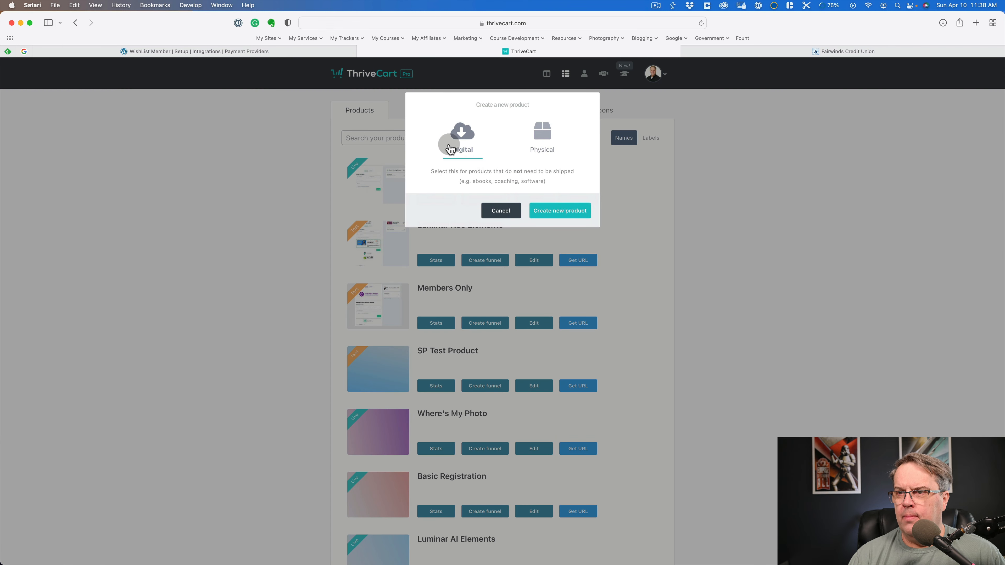
{"action": "left_click", "coordinate": [559, 211]}
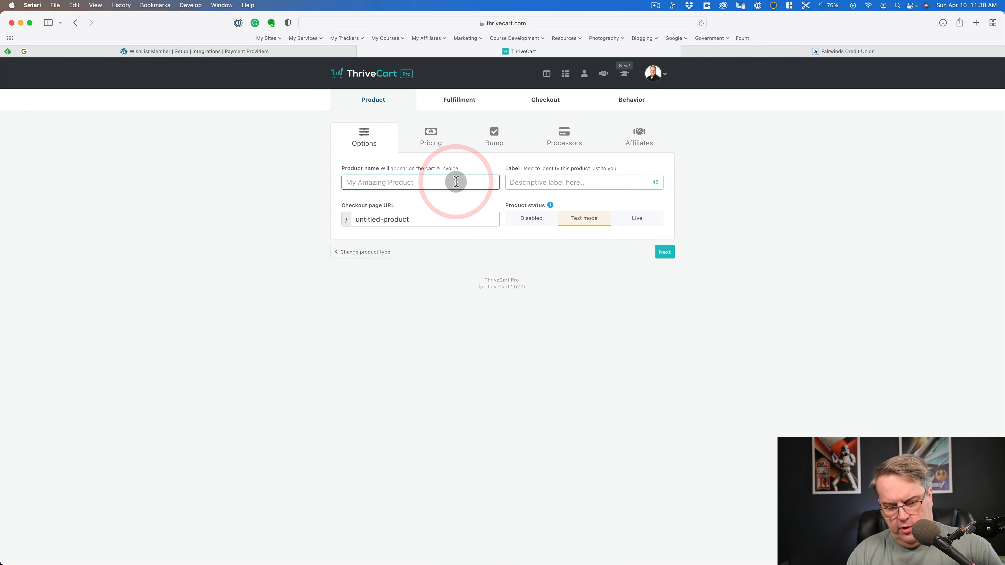
{"action": "type", "text": "Demo Product"}
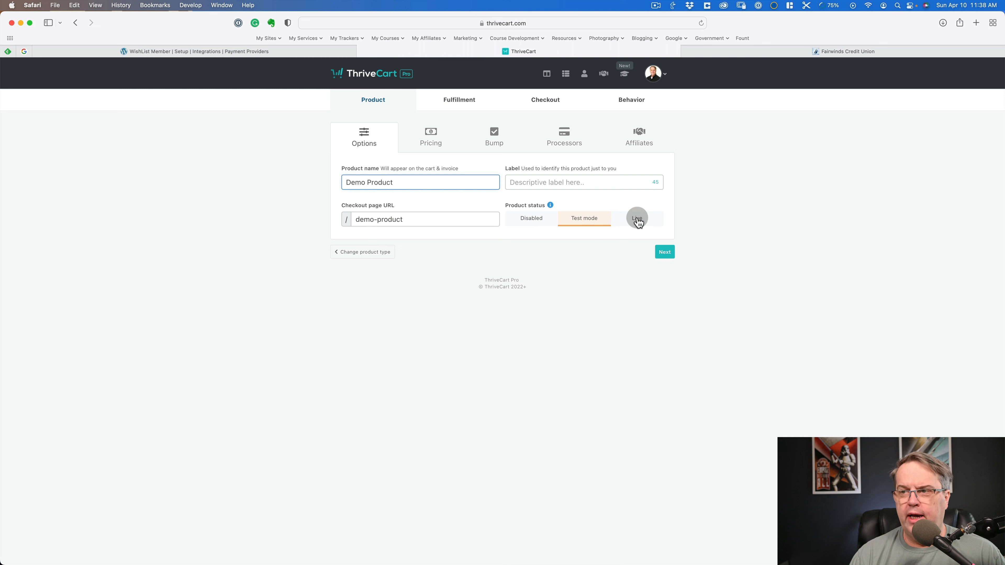
{"action": "left_click", "coordinate": [665, 252]}
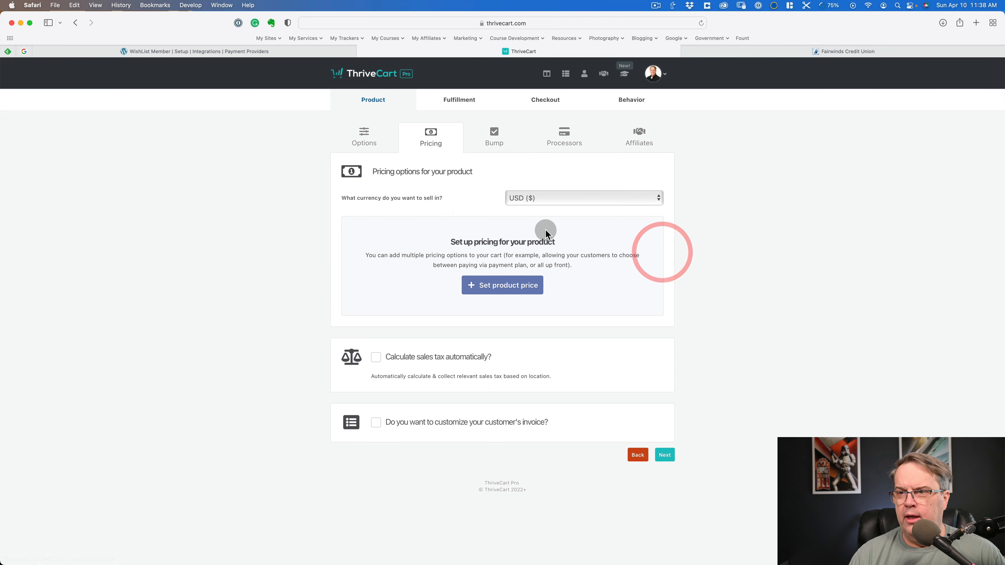
- Keep USD as the currency and add a Subscription pricing option billed monthly at $37
{"action": "left_click", "coordinate": [545, 198]}
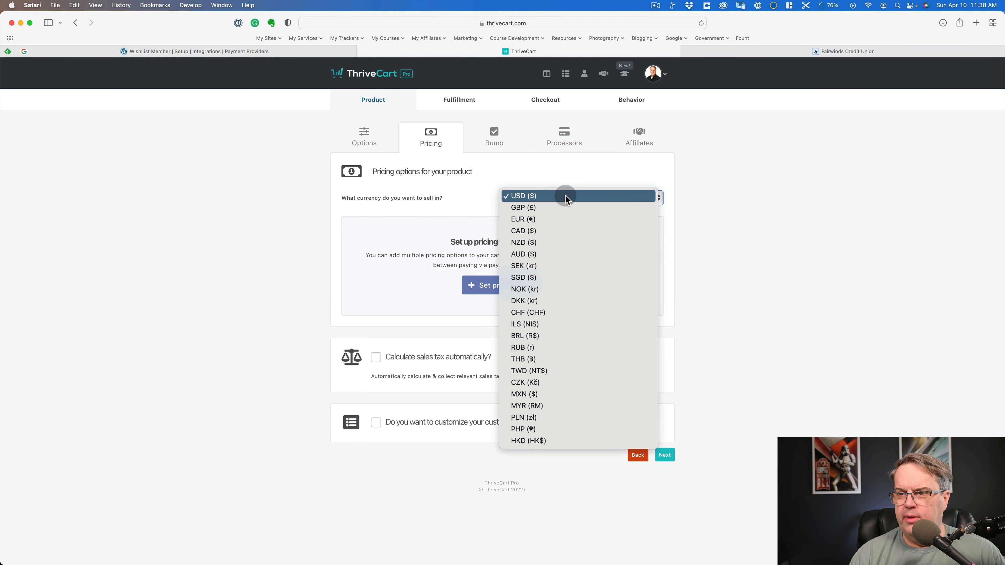
{"action": "left_click", "coordinate": [701, 173]}
{"action": "left_click", "coordinate": [490, 285]}
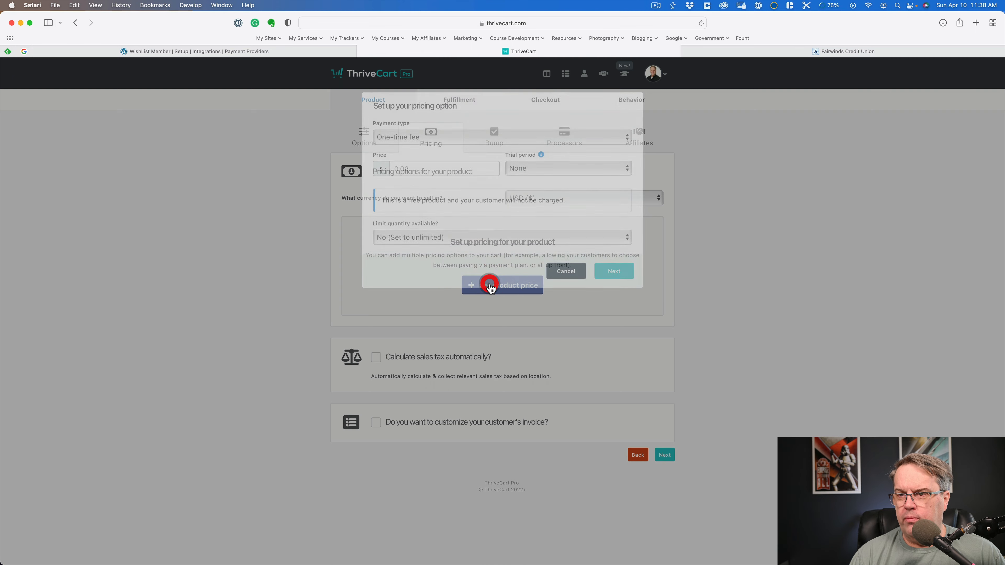
{"action": "left_click", "coordinate": [418, 138]}
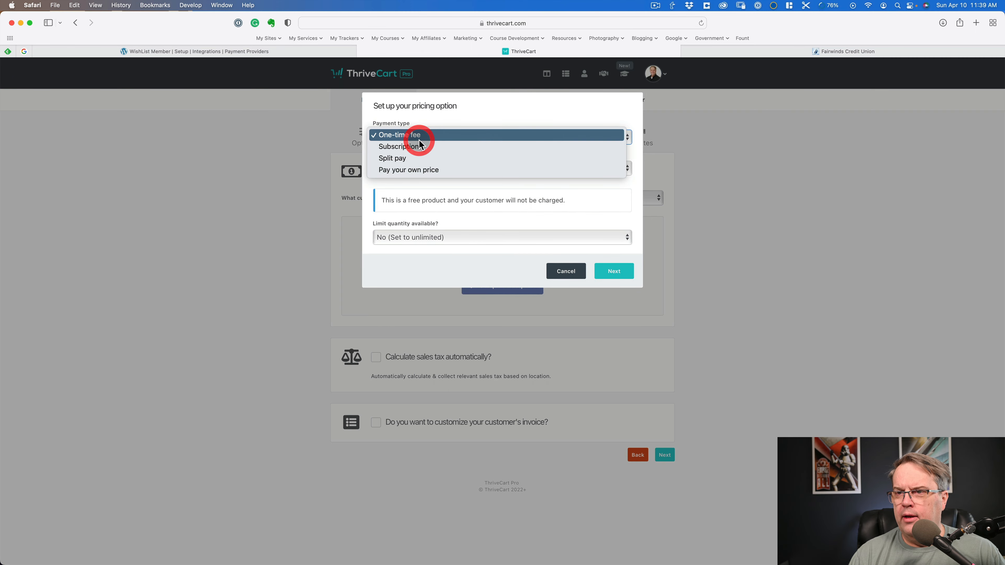
{"action": "left_click", "coordinate": [420, 147]}
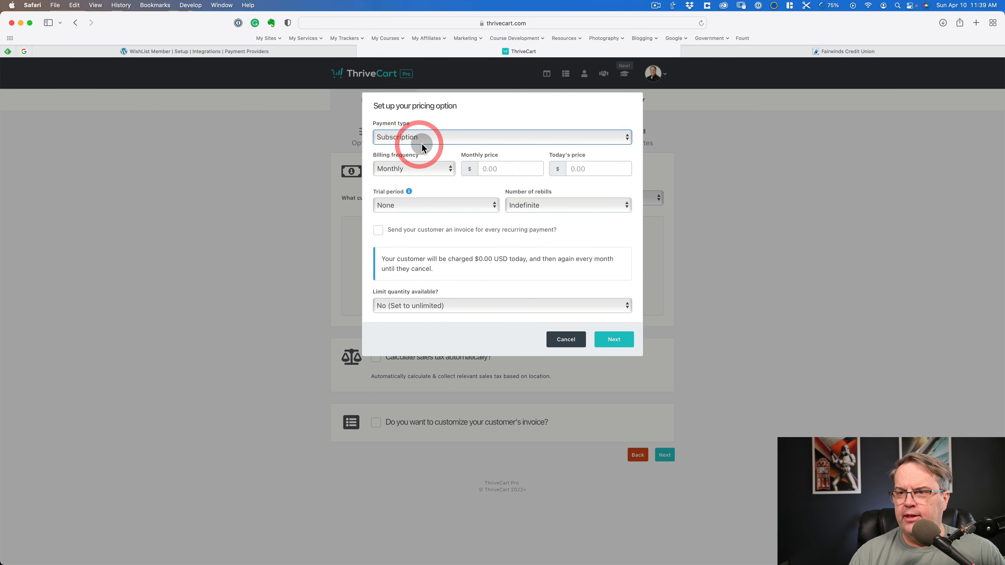
{"action": "left_click", "coordinate": [501, 168]}
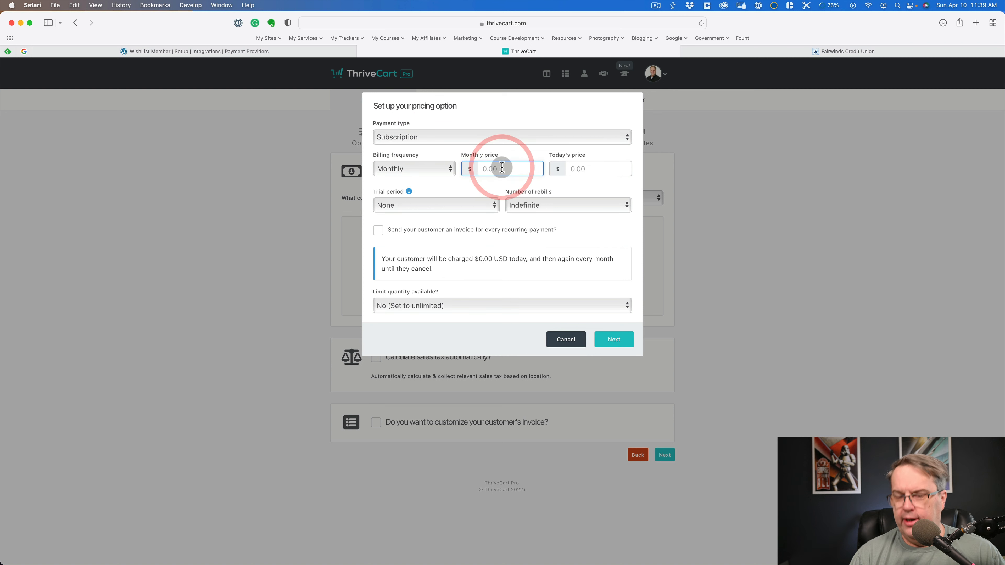
{"action": "type", "text": "37"}
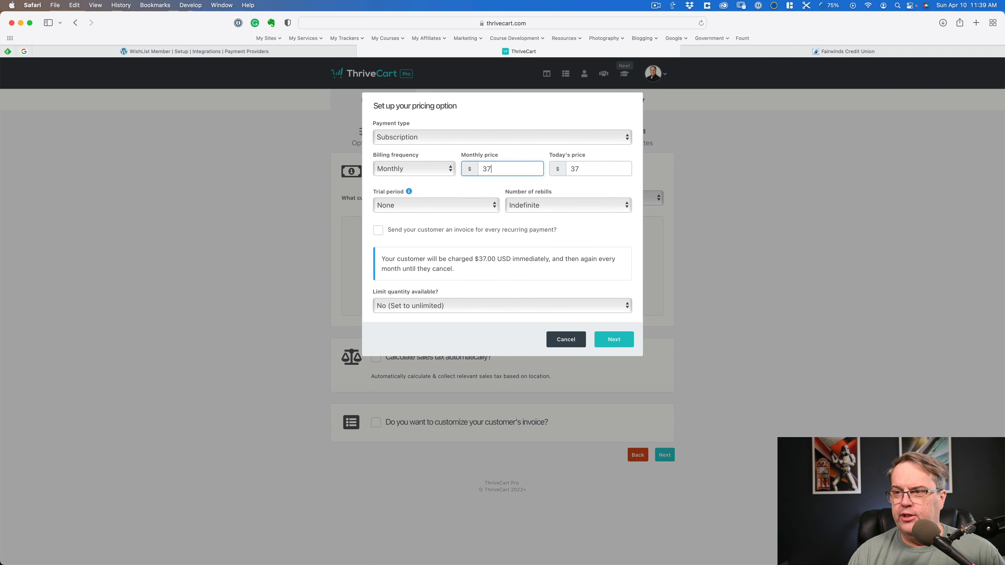
- Keep the trial period at None and rebills at Indefinite, and enable customer invoices for every recurring payment
{"action": "left_click", "coordinate": [456, 206]}
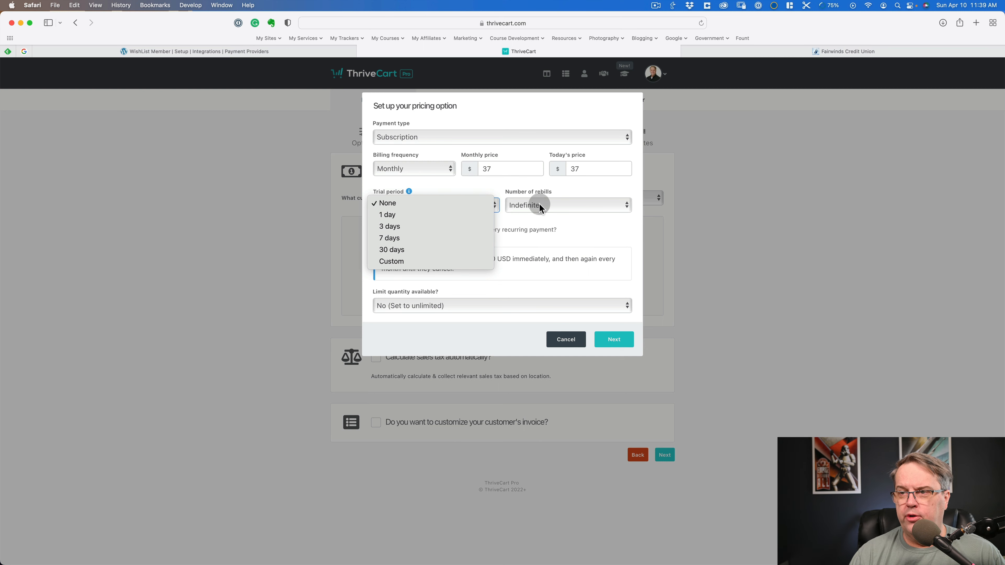
{"action": "left_click", "coordinate": [577, 204]}
{"action": "left_click", "coordinate": [577, 205]}
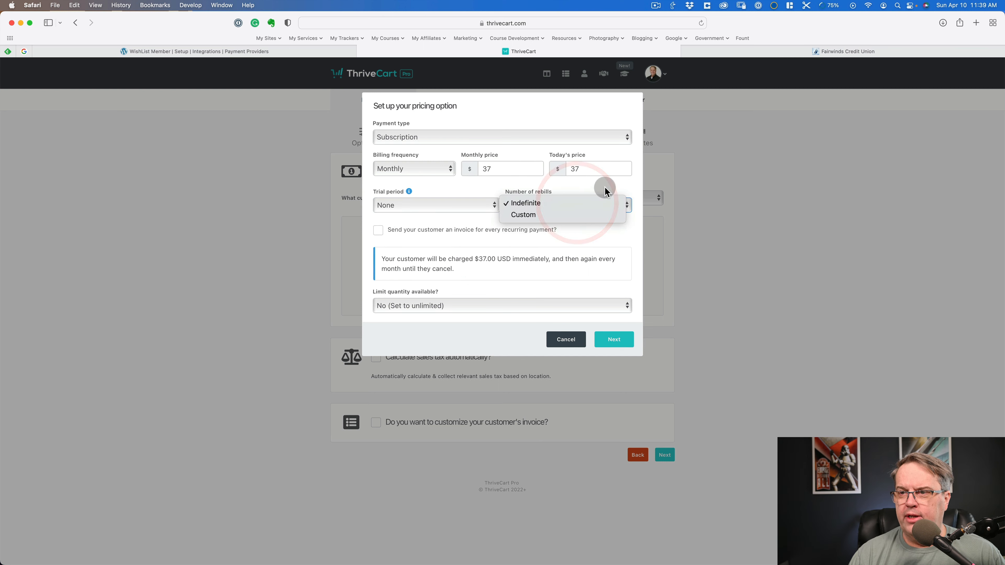
{"action": "left_click", "coordinate": [620, 183]}
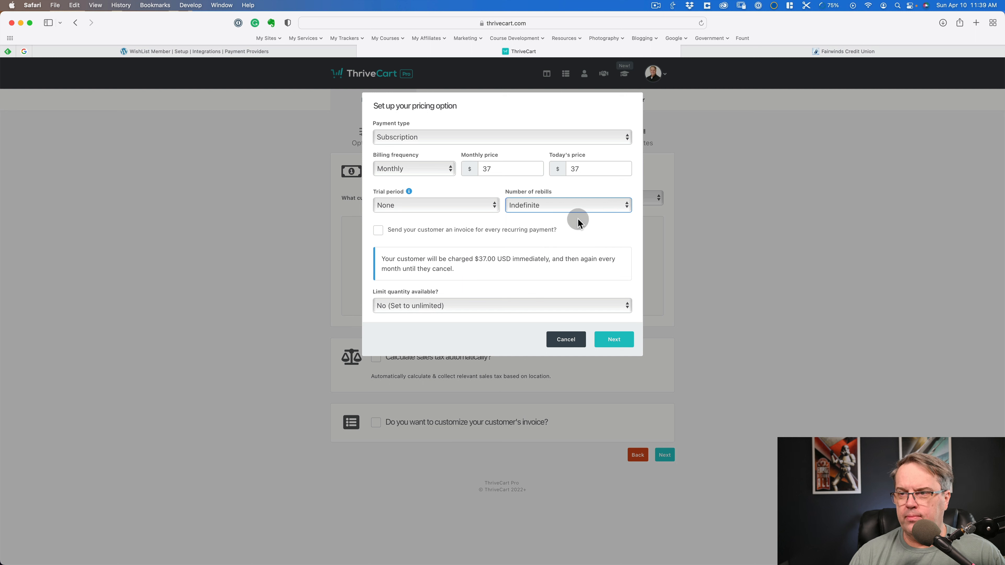
{"action": "left_click", "coordinate": [379, 232]}
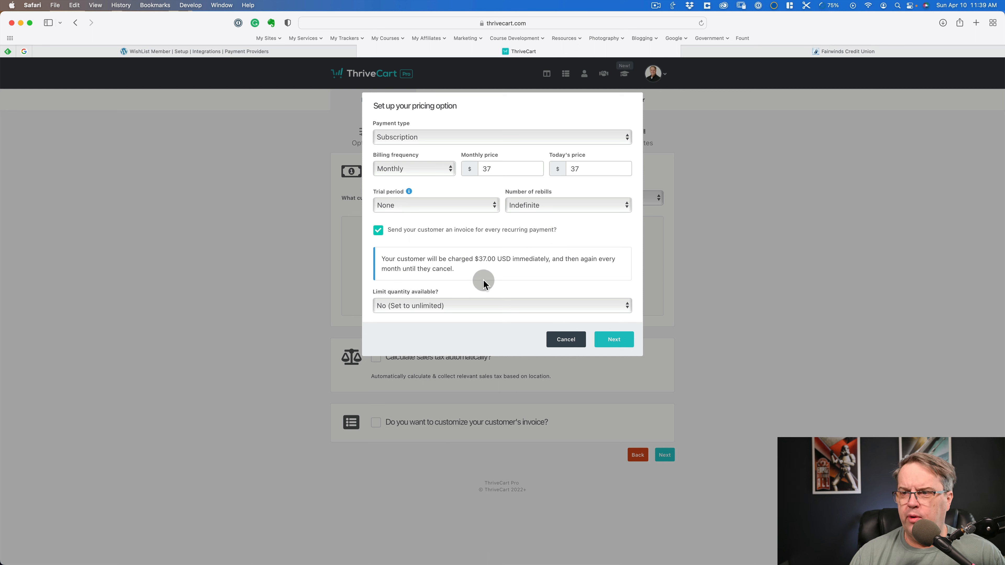
- Keep the available quantity unlimited, save the pricing option as Subscription ($37.00/mnth), and continue to the bump offer
{"action": "left_click", "coordinate": [467, 305]}
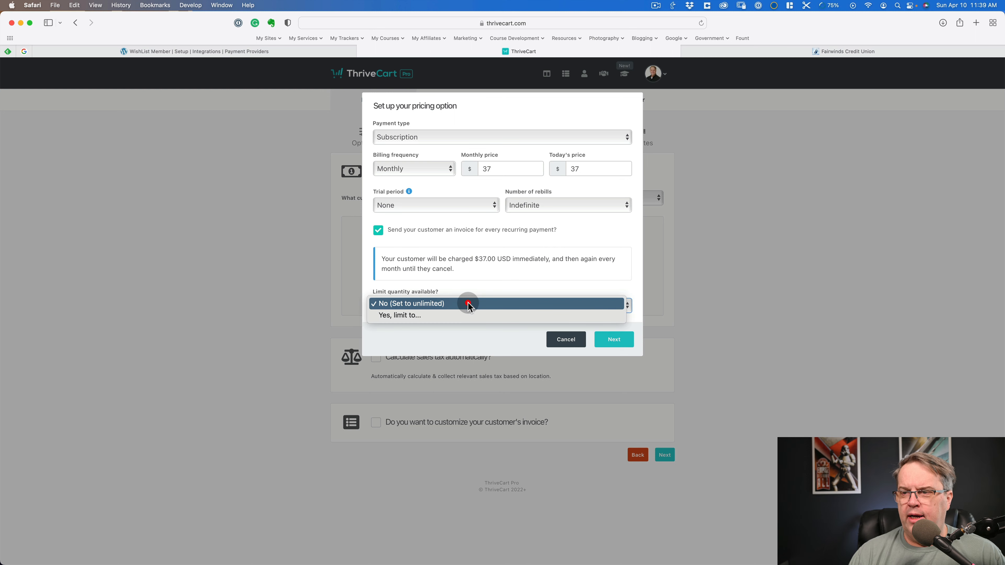
{"action": "left_click", "coordinate": [484, 277]}
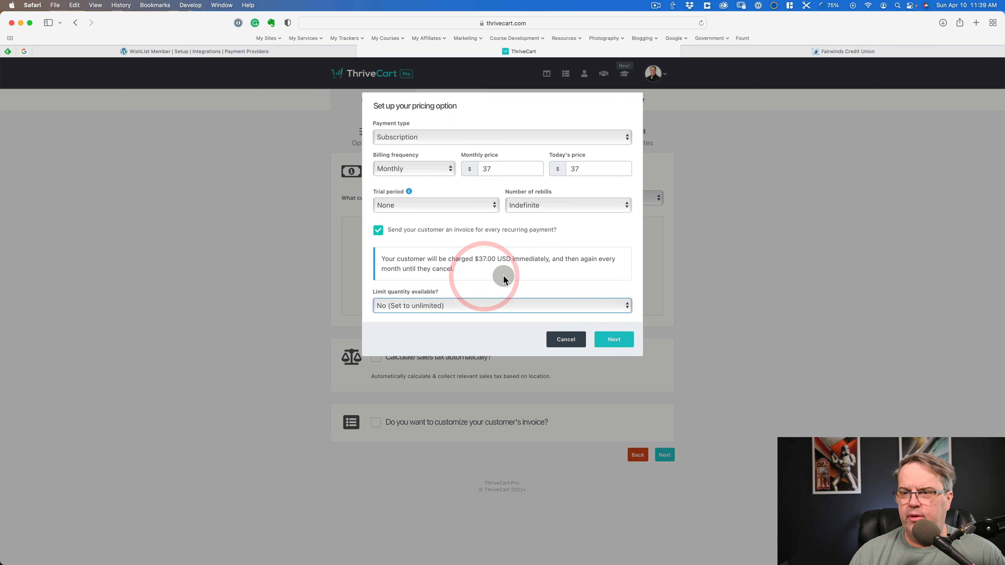
{"action": "left_click", "coordinate": [498, 306]}
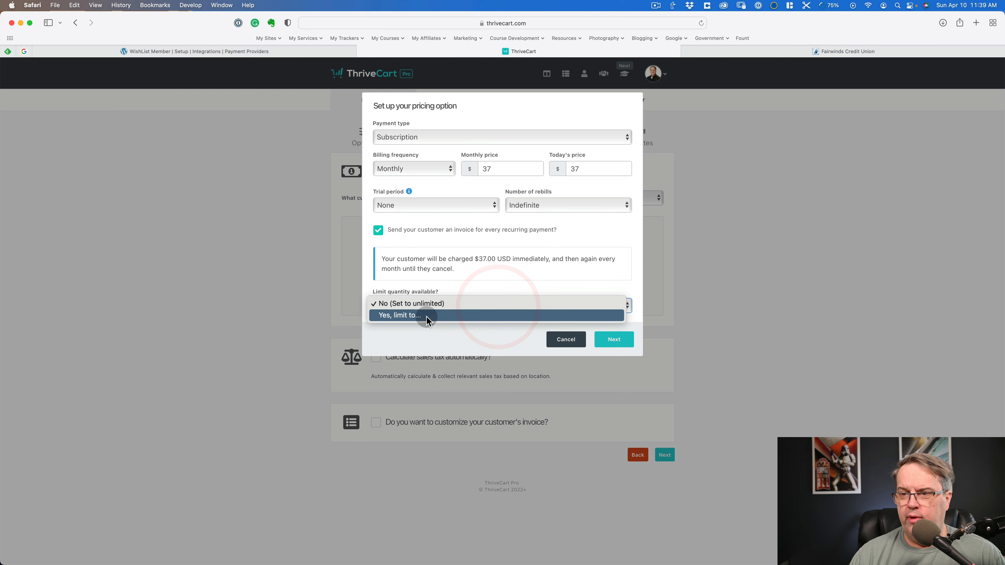
{"action": "left_click", "coordinate": [478, 277]}
{"action": "left_click", "coordinate": [624, 340]}
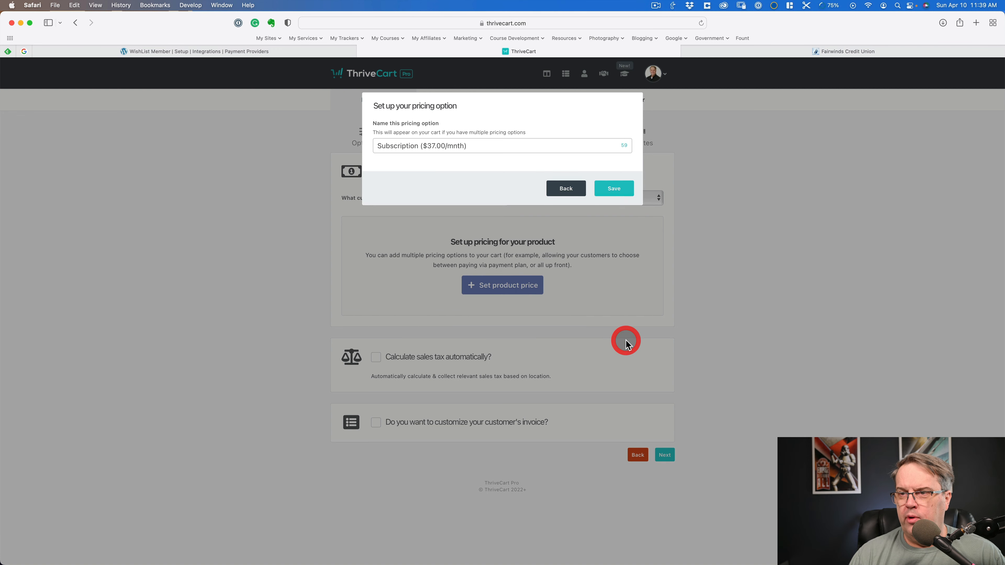
{"action": "left_click", "coordinate": [475, 148]}
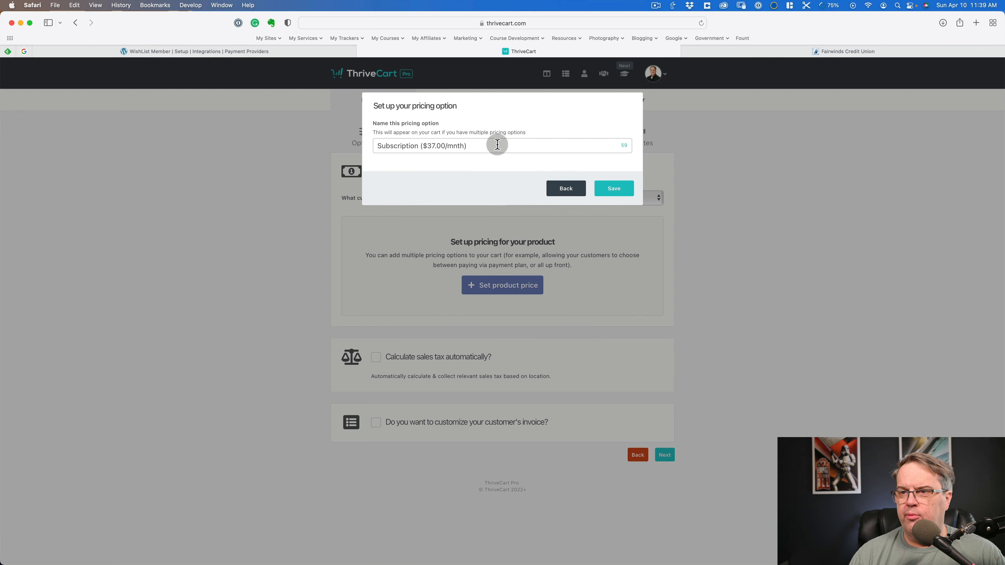
{"action": "left_click", "coordinate": [613, 188]}
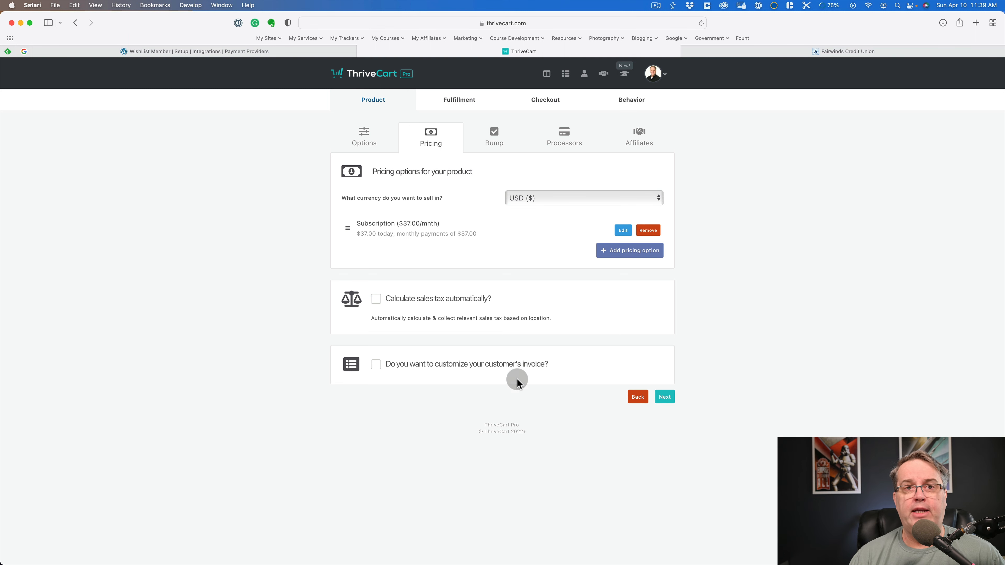
{"action": "left_click", "coordinate": [664, 398]}
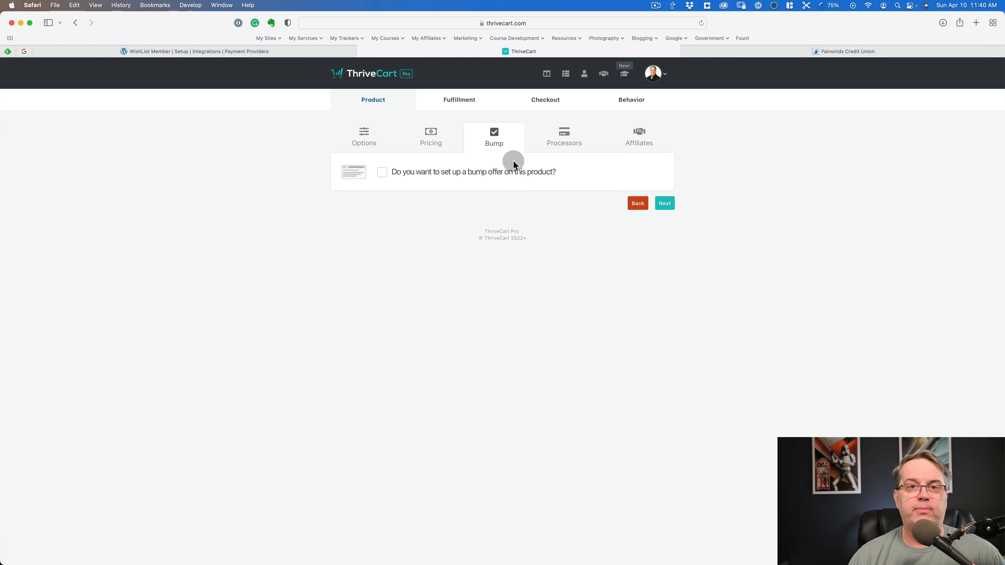
{"action": "left_click", "coordinate": [379, 174]}
{"action": "left_click", "coordinate": [465, 145]}
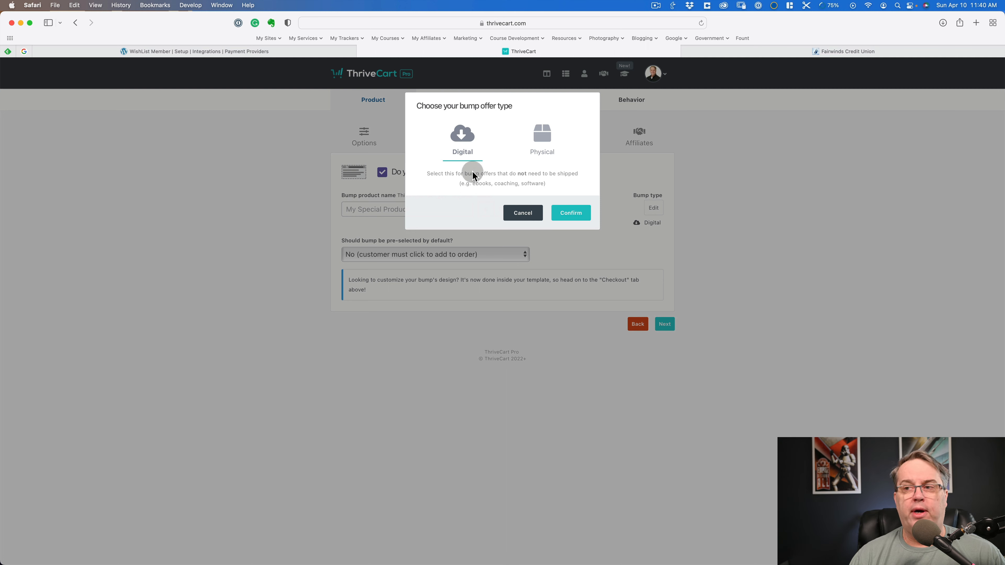
{"action": "left_click", "coordinate": [522, 214]}
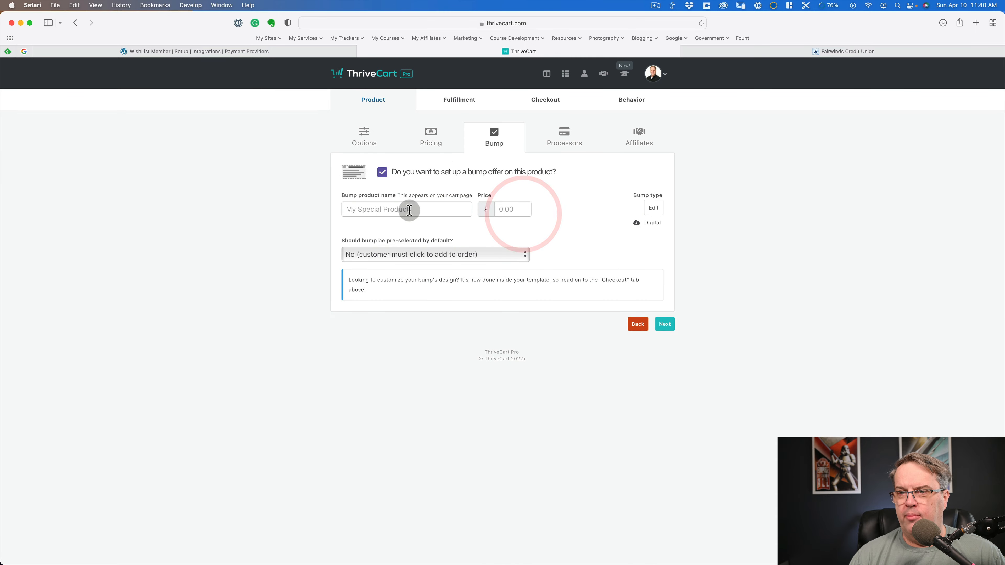
{"action": "left_click", "coordinate": [386, 174]}
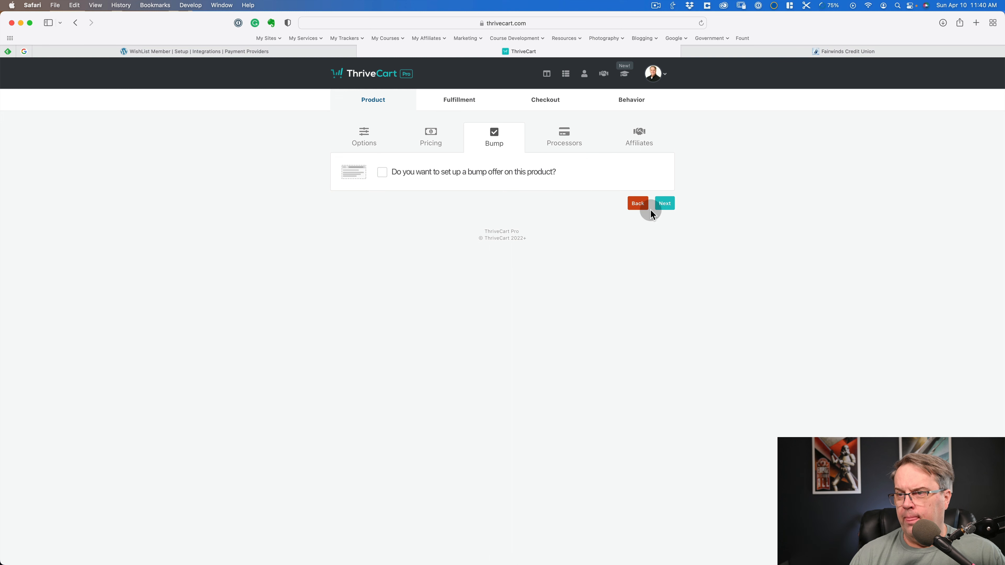
- Skip the bump offer and set the product's payment processors to Stripe with the Suburbia Labs, LLC account, Apple Pay and Google Pay
{"action": "left_click", "coordinate": [667, 206]}
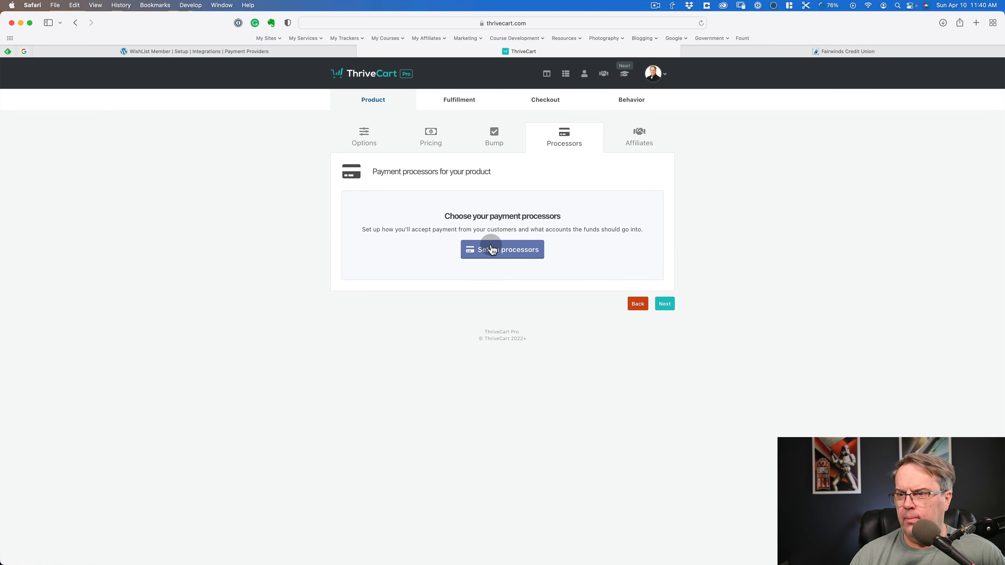
{"action": "left_click", "coordinate": [492, 248]}
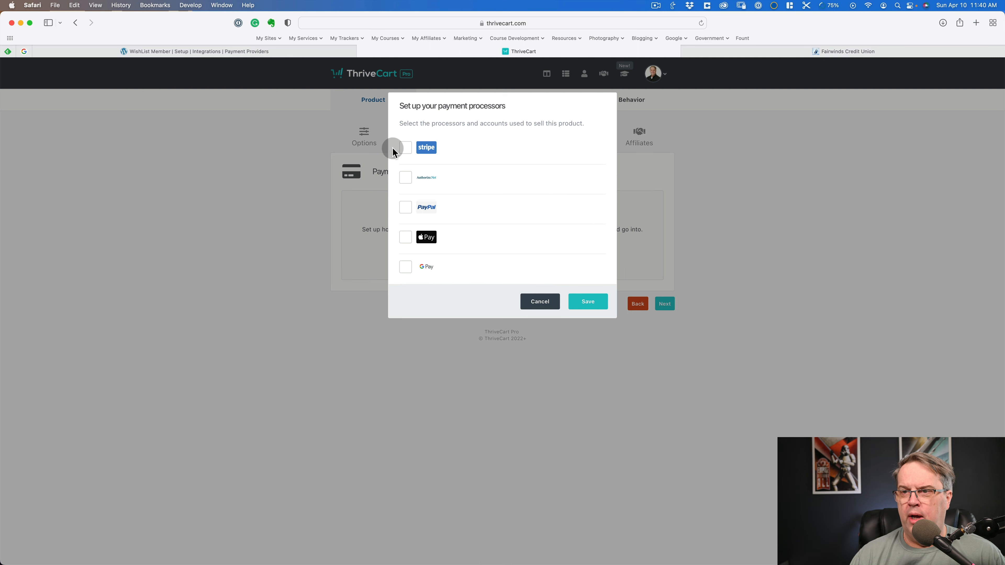
{"action": "left_click", "coordinate": [405, 148]}
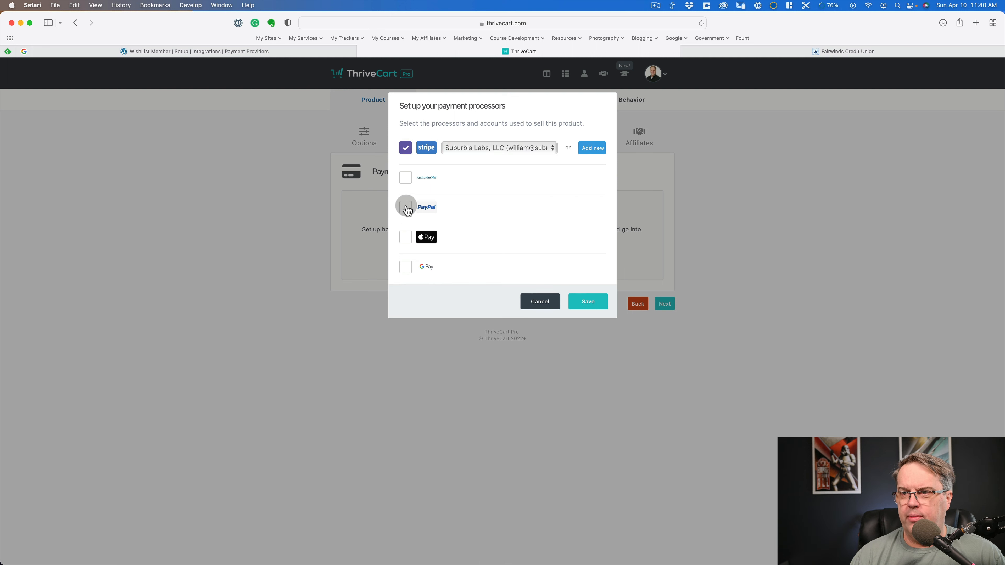
{"action": "left_click", "coordinate": [406, 237]}
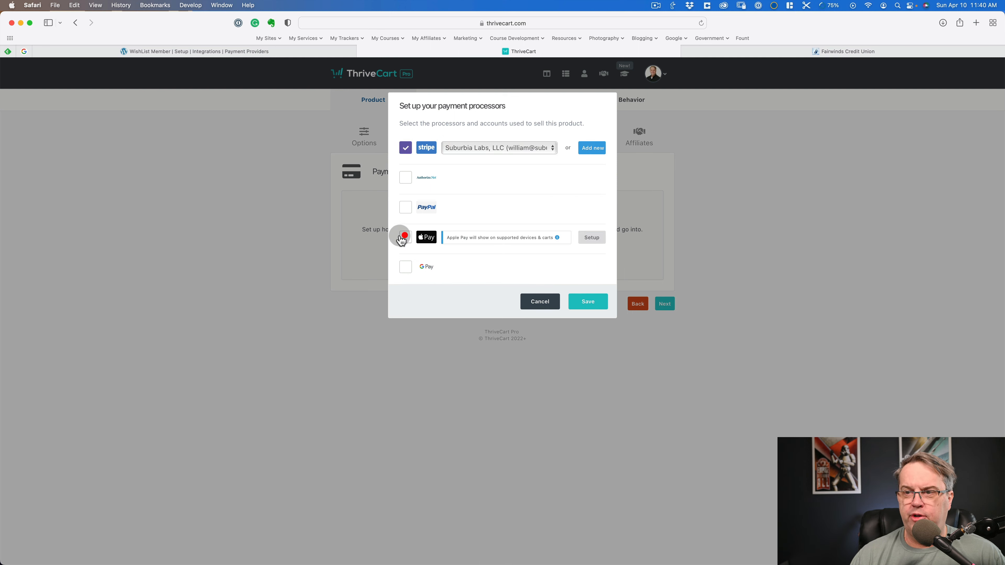
{"action": "left_click", "coordinate": [405, 267]}
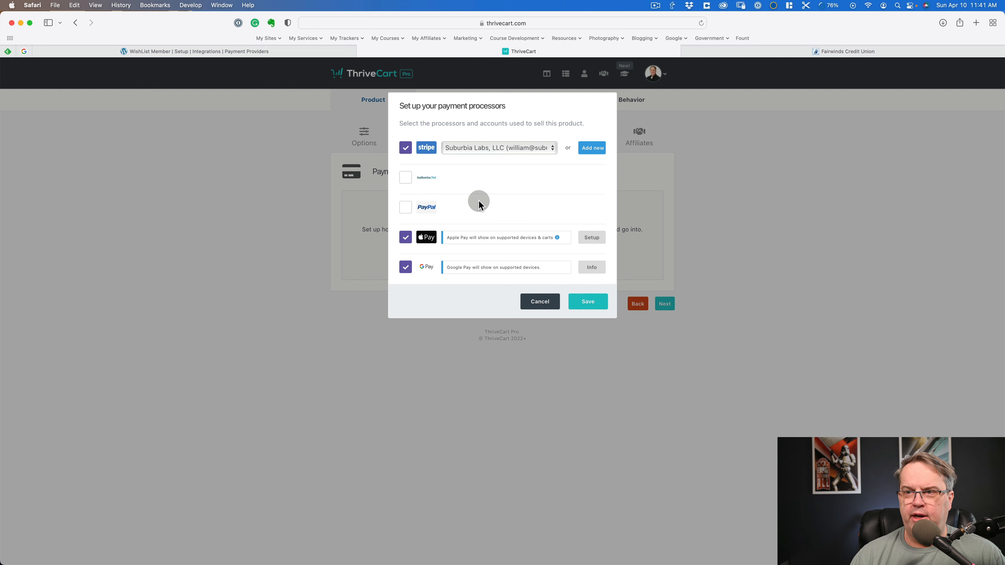
{"action": "left_click", "coordinate": [587, 305]}
{"action": "left_click", "coordinate": [590, 304]}
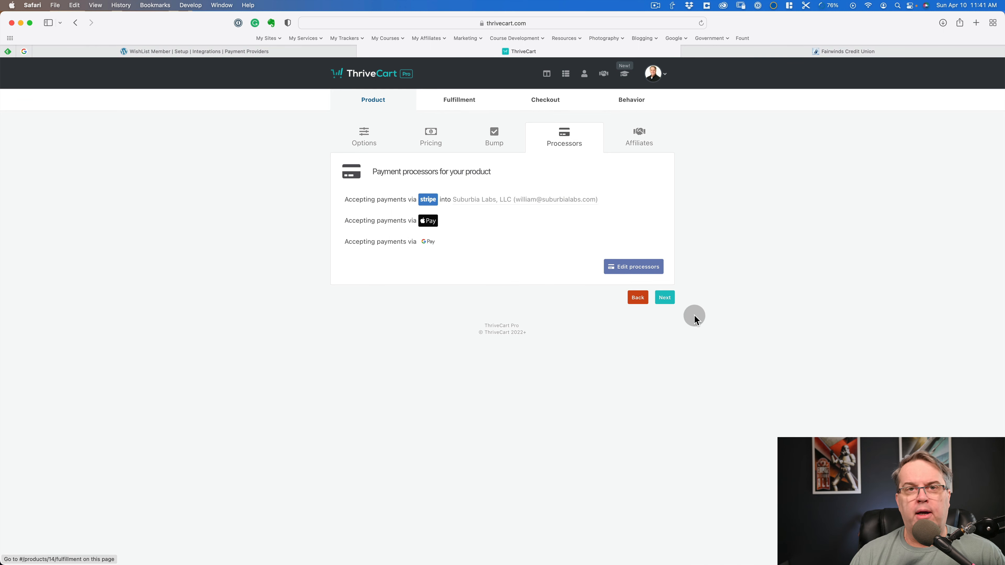
- Leave affiliate promotion off, continue to fulfillment, and set the after-purchase action to Add them to my membership site
{"action": "left_click", "coordinate": [666, 301]}
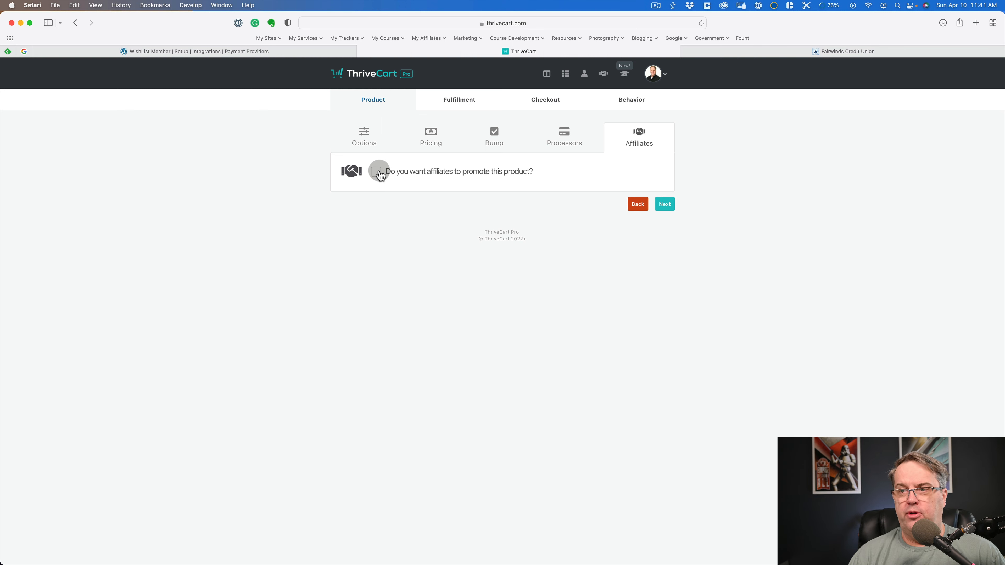
{"action": "left_click", "coordinate": [664, 204]}
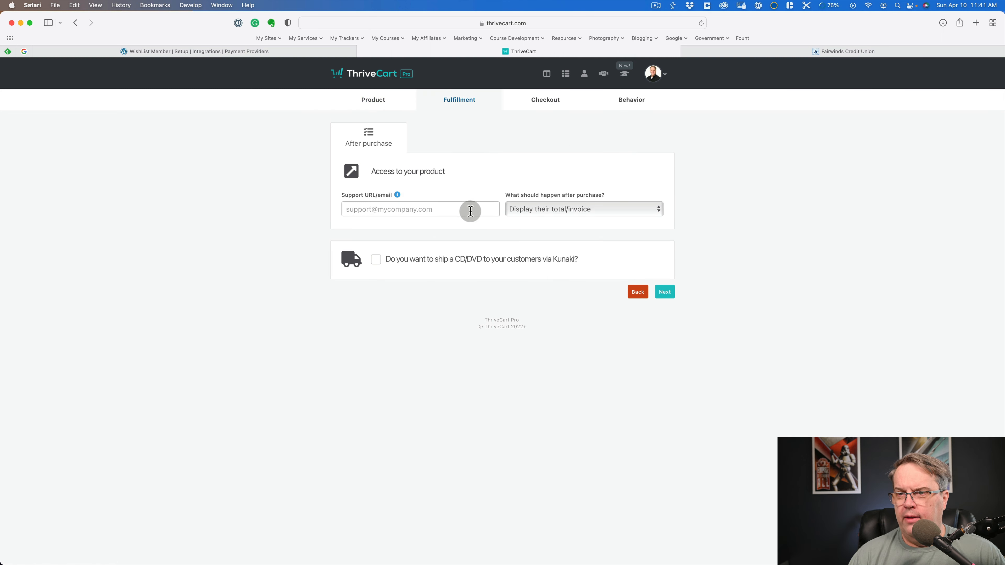
{"action": "left_click", "coordinate": [522, 209]}
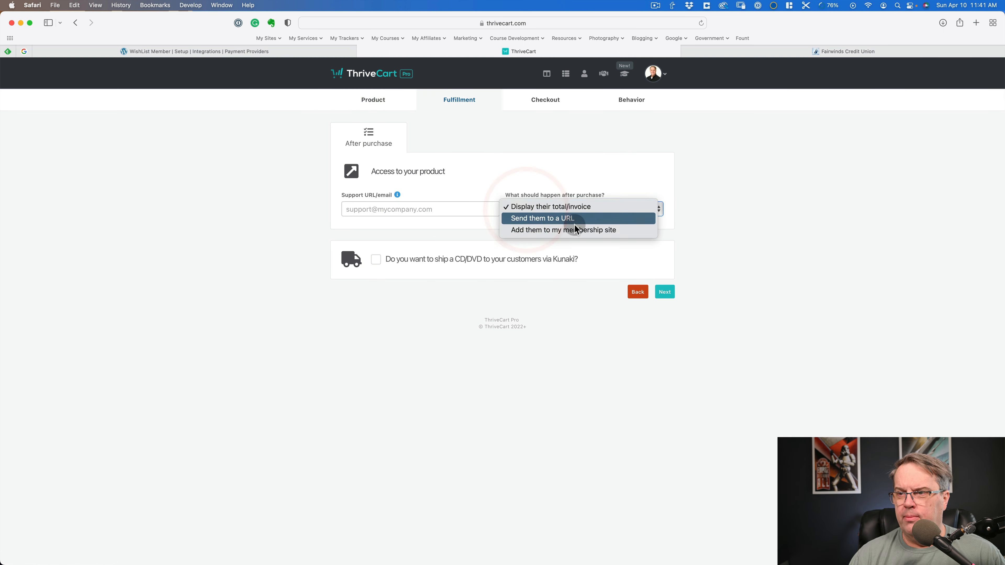
{"action": "left_click", "coordinate": [624, 231]}
- Choose Wishlist as the membership platform and Suburbia Press as the Wishlist site
{"action": "left_click", "coordinate": [451, 249]}
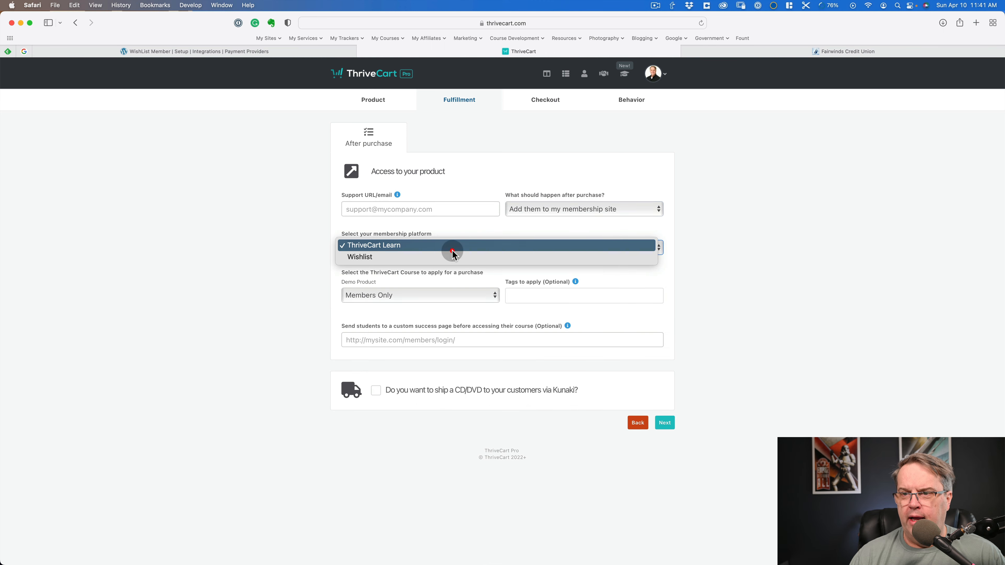
{"action": "left_click", "coordinate": [452, 258]}
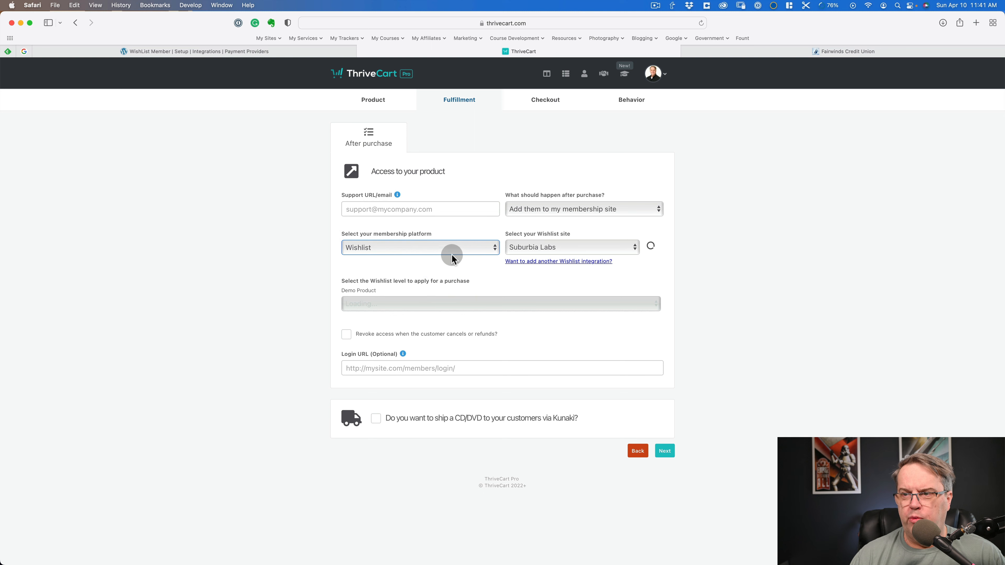
{"action": "left_click", "coordinate": [541, 249]}
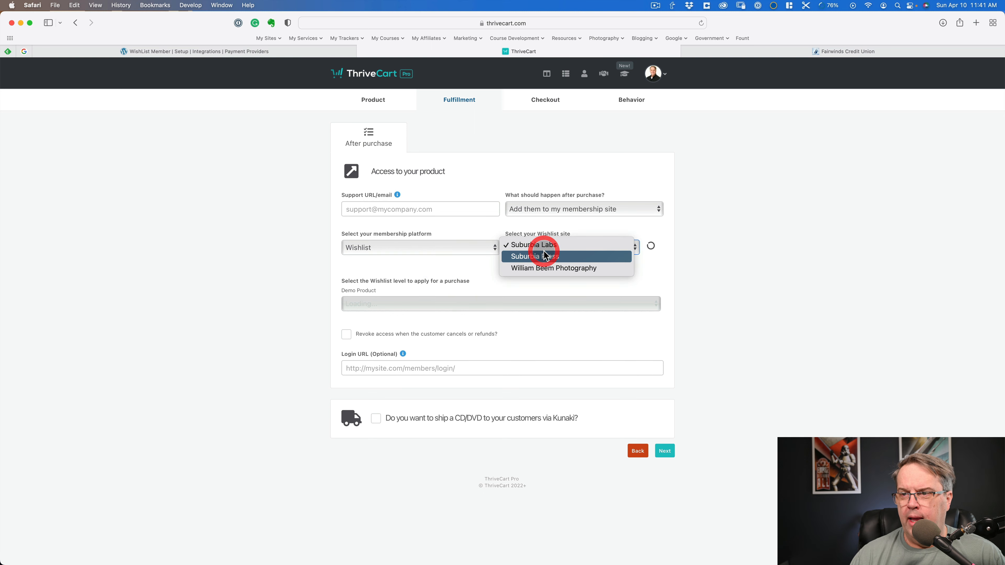
{"action": "left_click", "coordinate": [556, 256]}
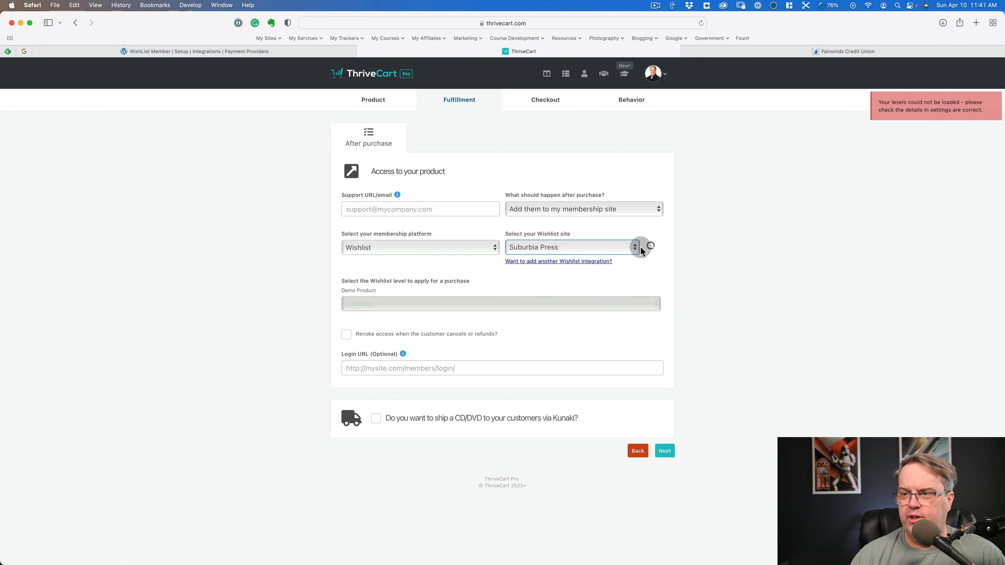
- Try the other two Wishlist sites and switch back to Suburbia Press
{"action": "left_click", "coordinate": [596, 248]}
{"action": "left_click", "coordinate": [576, 235]}
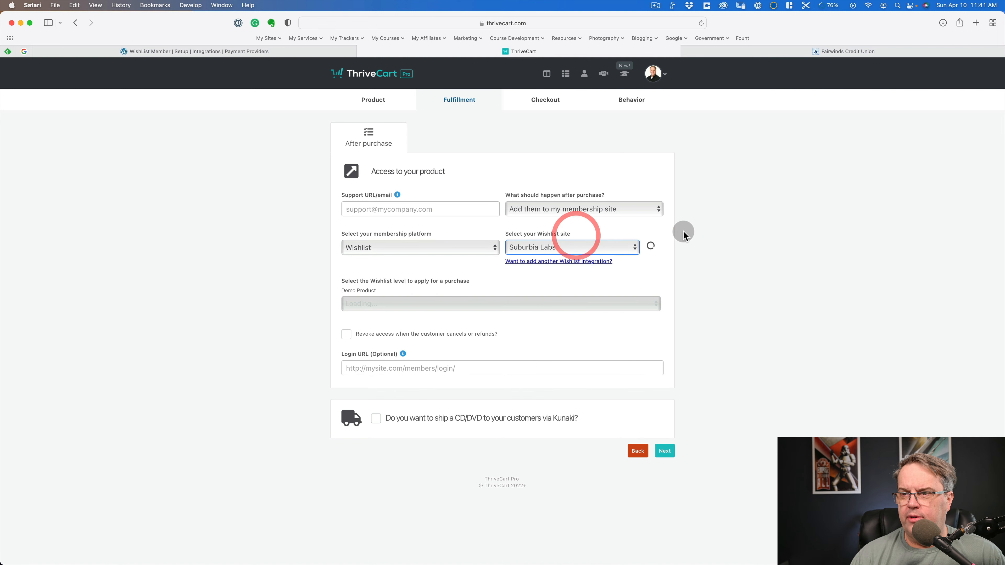
{"action": "left_click", "coordinate": [597, 248]}
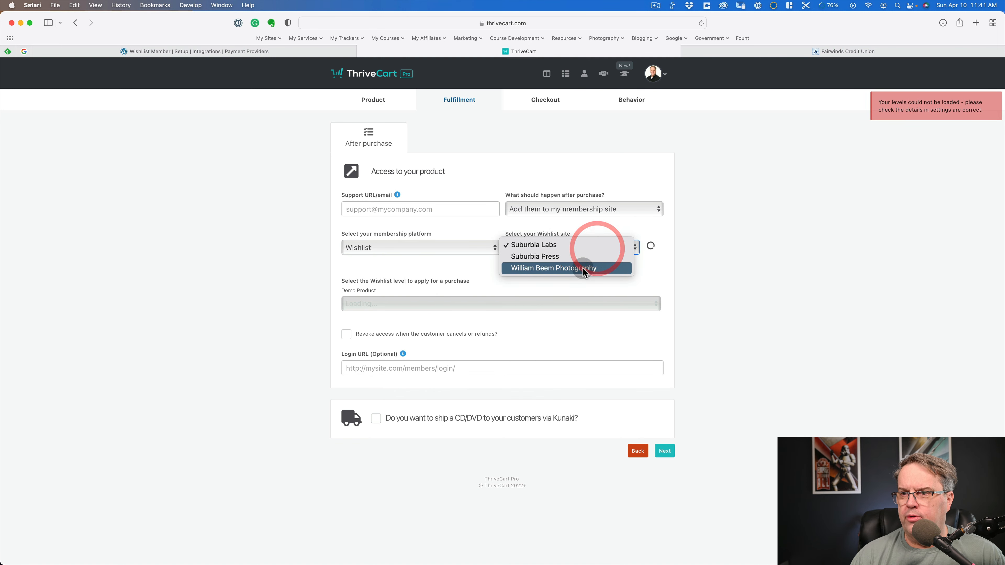
{"action": "left_click", "coordinate": [586, 268]}
{"action": "left_click", "coordinate": [596, 248]}
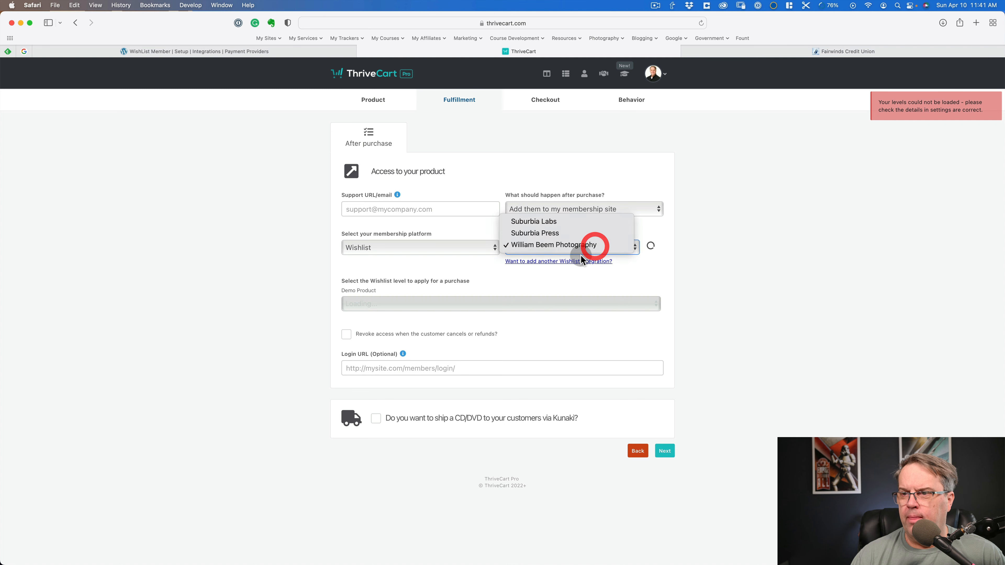
{"action": "left_click", "coordinate": [563, 234]}
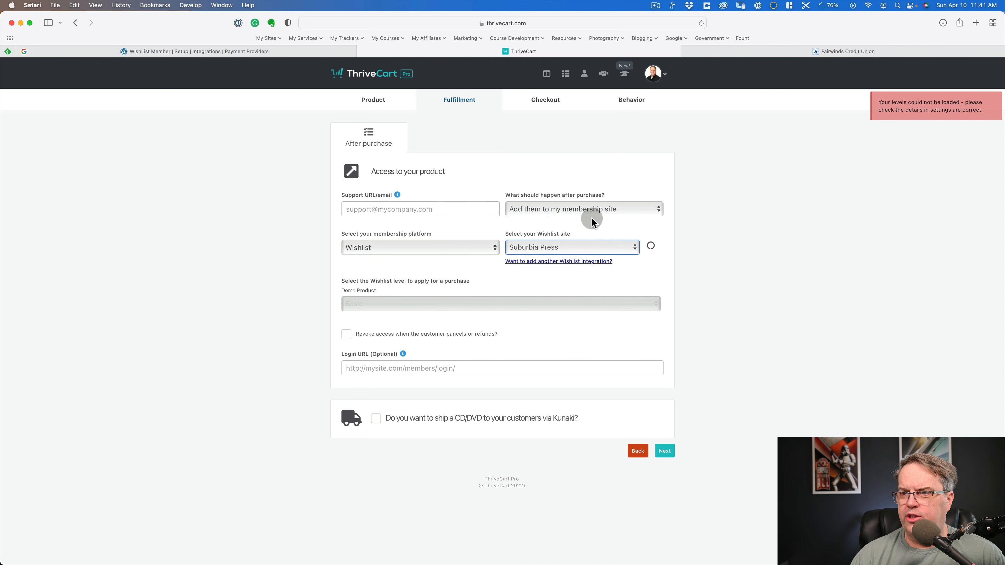
- Review the available membership platforms and Wishlist sites, and check the Wishlist level choices for Demo Product
{"action": "left_click", "coordinate": [431, 247]}
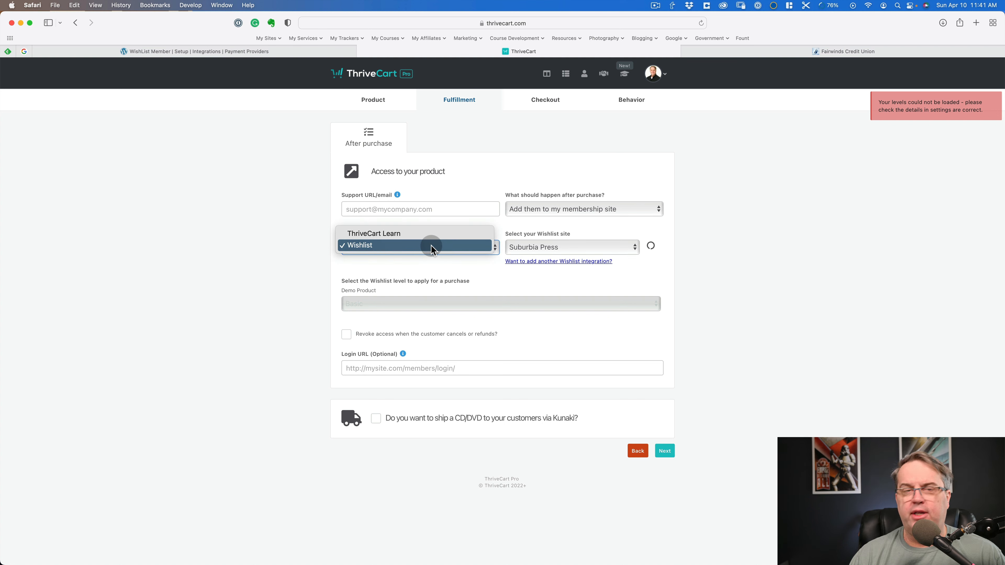
{"action": "left_click", "coordinate": [565, 246]}
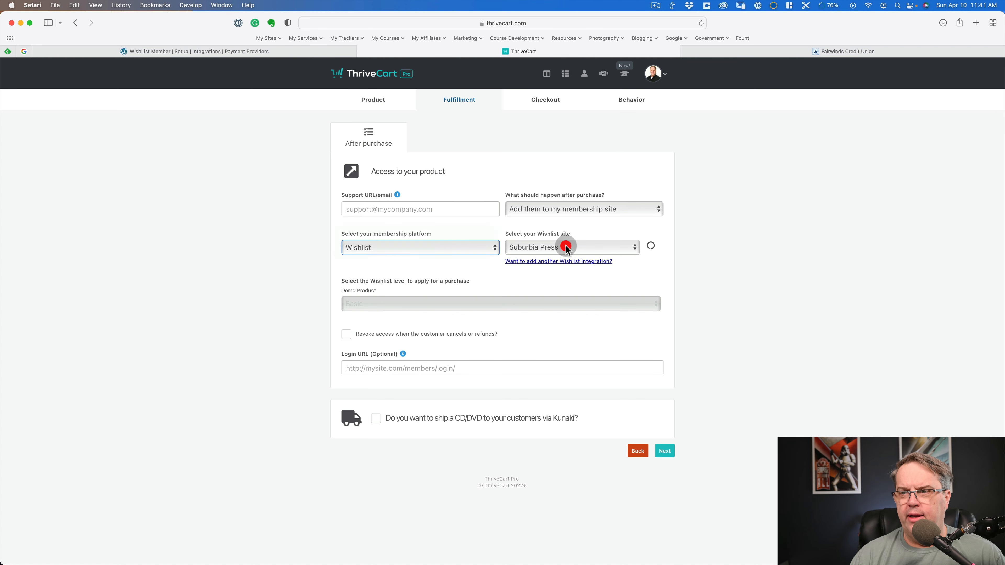
{"action": "left_click", "coordinate": [627, 246]}
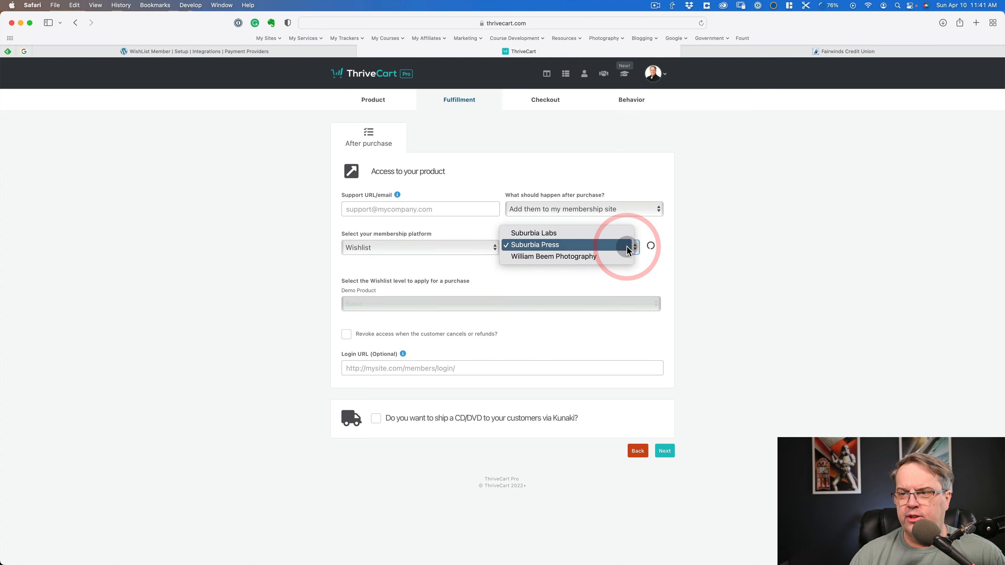
{"action": "left_click", "coordinate": [759, 238]}
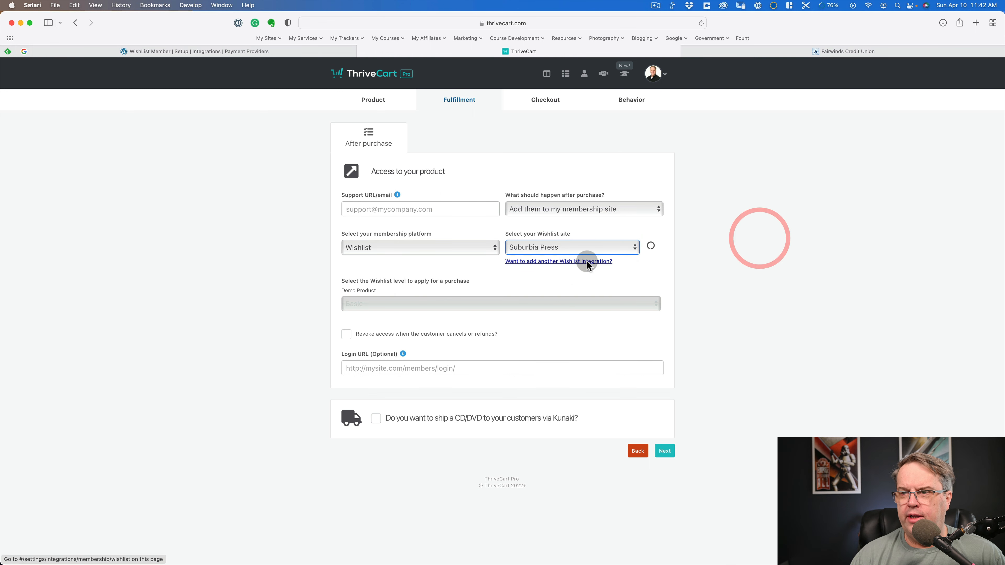
{"action": "left_click", "coordinate": [570, 247]}
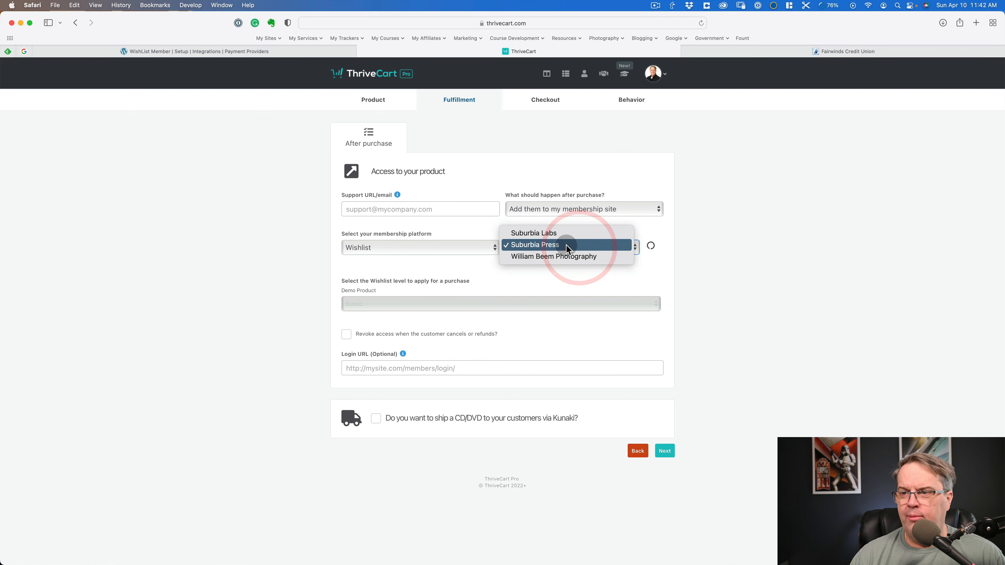
{"action": "left_click", "coordinate": [738, 254]}
{"action": "left_click", "coordinate": [398, 299]}
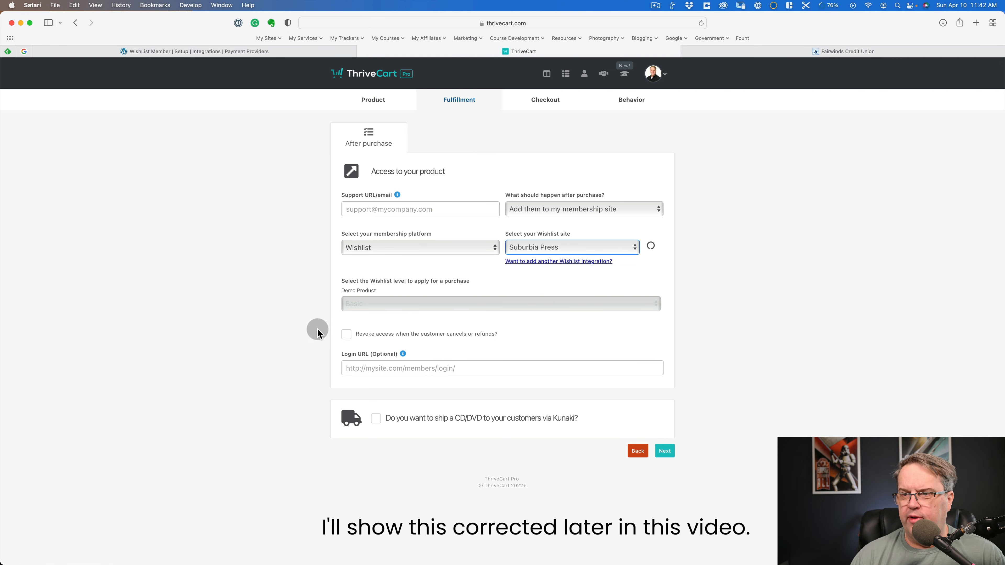
- Leave the support contact and optional login URL blank and move on to the product's checkout settings
{"action": "left_click", "coordinate": [380, 209]}
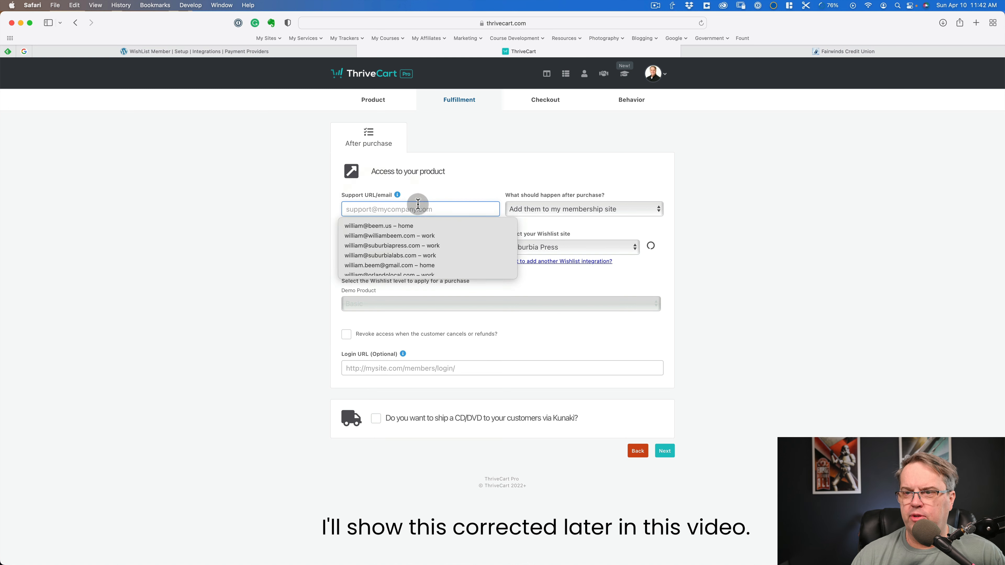
{"action": "left_click", "coordinate": [296, 227]}
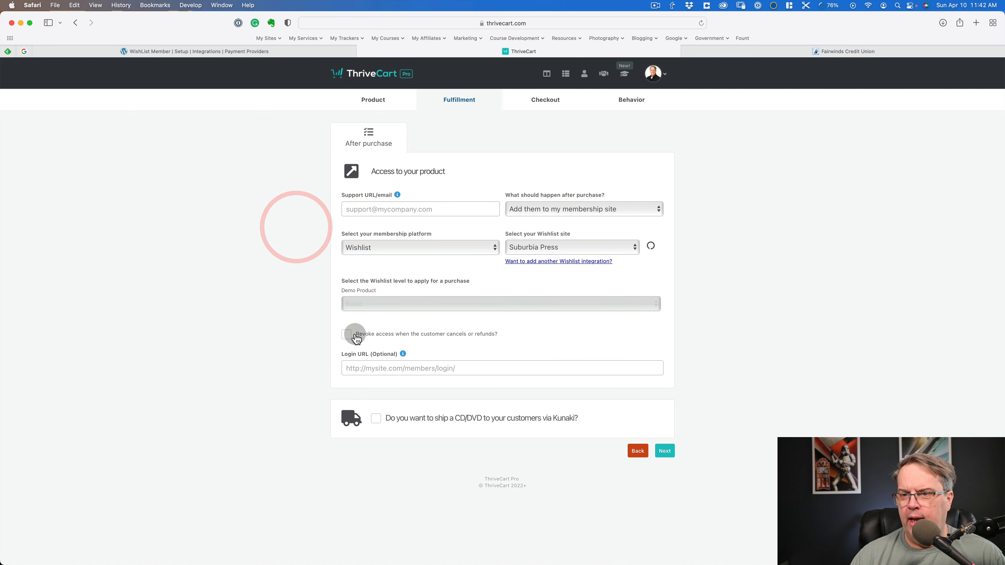
{"action": "left_click", "coordinate": [404, 368]}
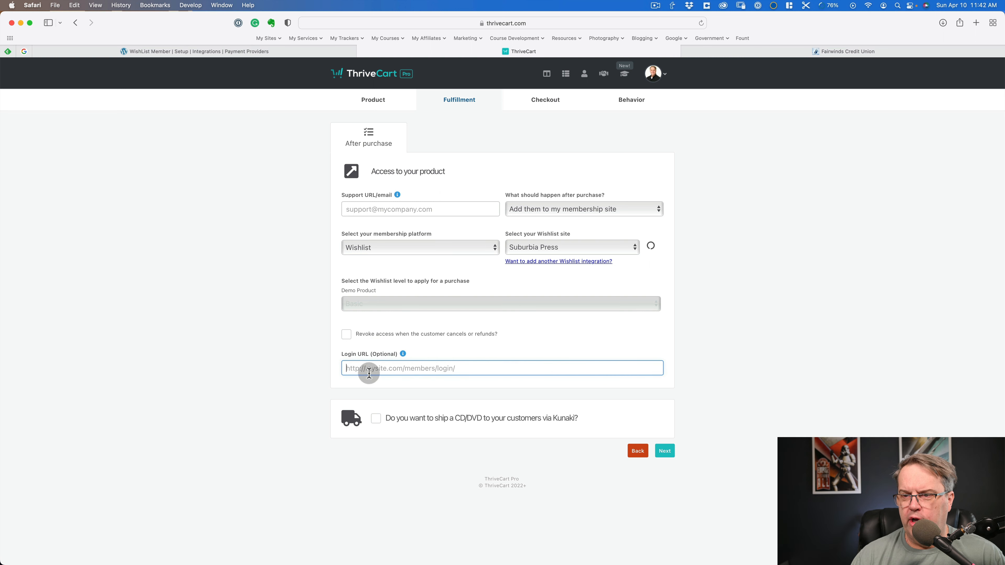
{"action": "left_click", "coordinate": [665, 451]}
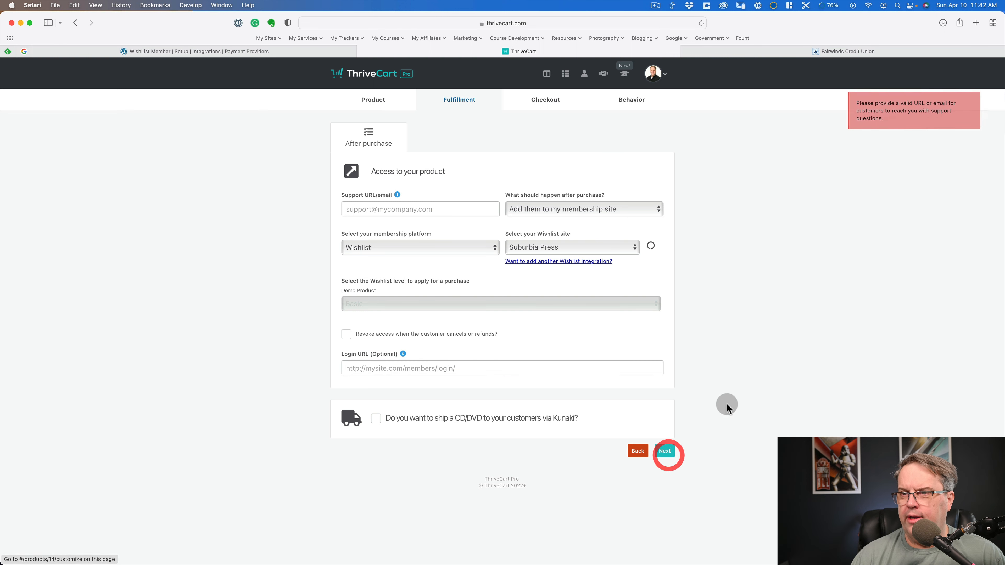
{"action": "left_click", "coordinate": [815, 270]}
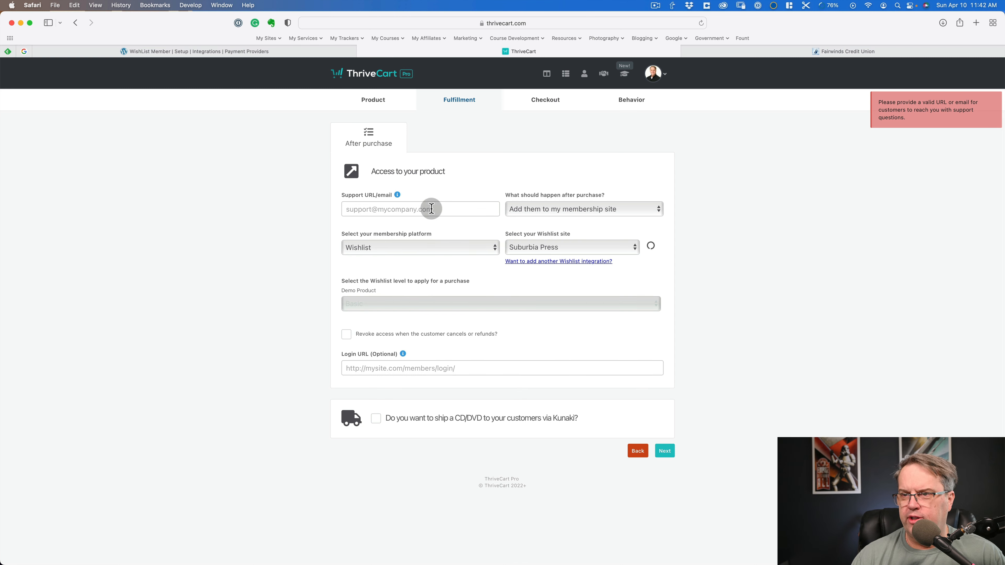
{"action": "left_click", "coordinate": [548, 100]}
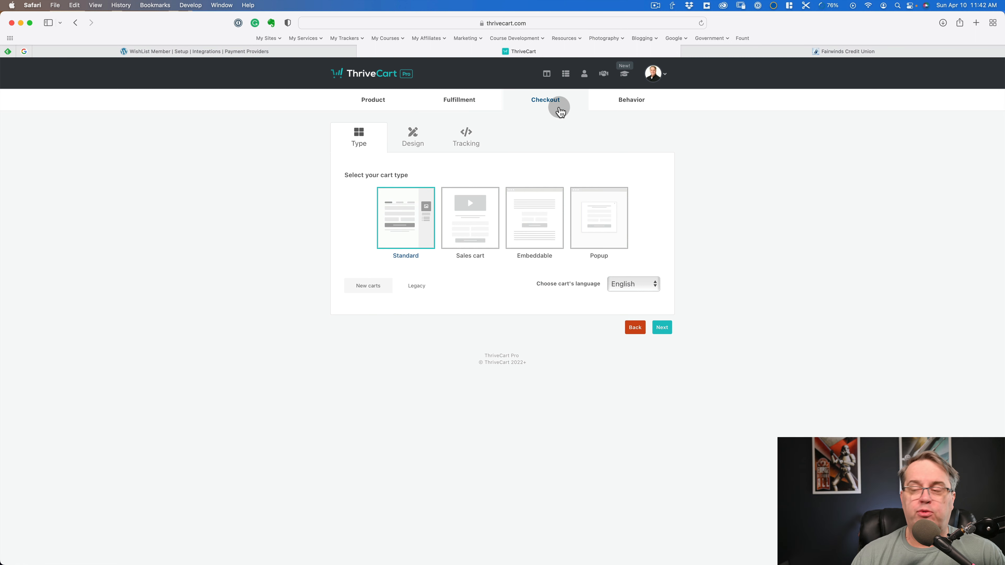
- Try the Sales cart, Embeddable and Popup cart types and return to the Standard cart
{"action": "left_click", "coordinate": [456, 230]}
{"action": "left_click", "coordinate": [409, 222]}
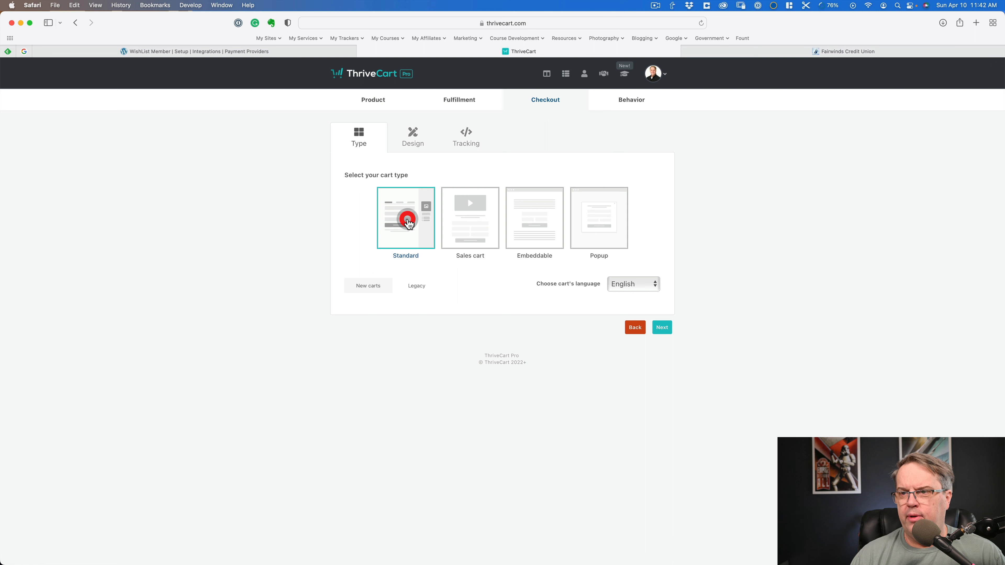
{"action": "left_click", "coordinate": [478, 226]}
{"action": "left_click", "coordinate": [546, 225]}
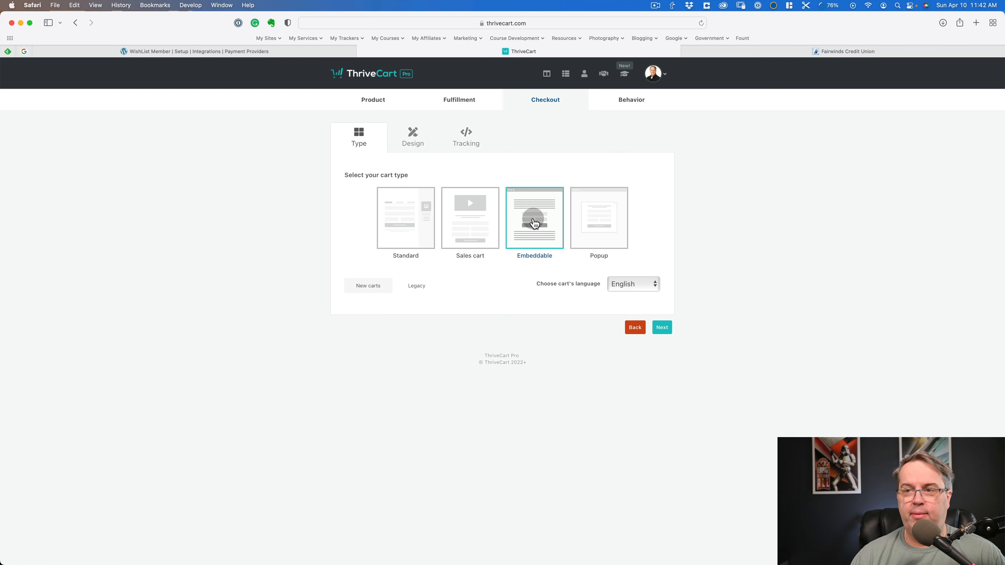
{"action": "left_click", "coordinate": [599, 217]}
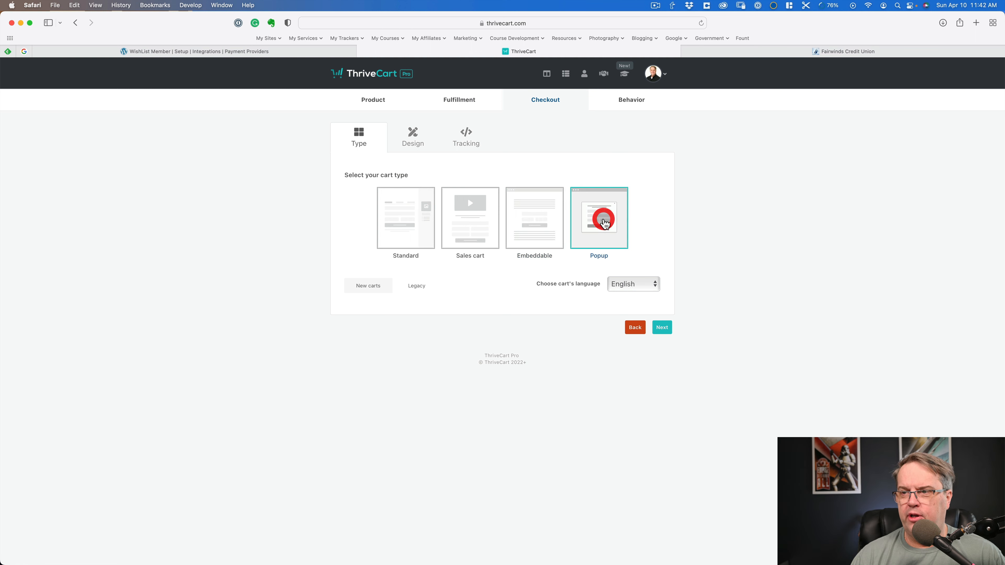
{"action": "left_click", "coordinate": [400, 229]}
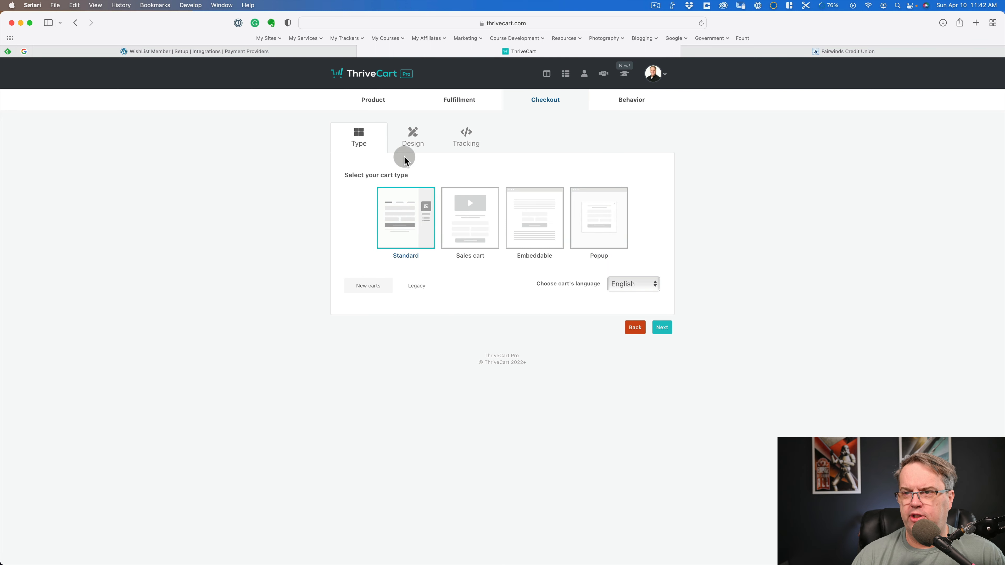
- Launch the cart design editor, filling in the missing support email address for the product
{"action": "left_click", "coordinate": [417, 142]}
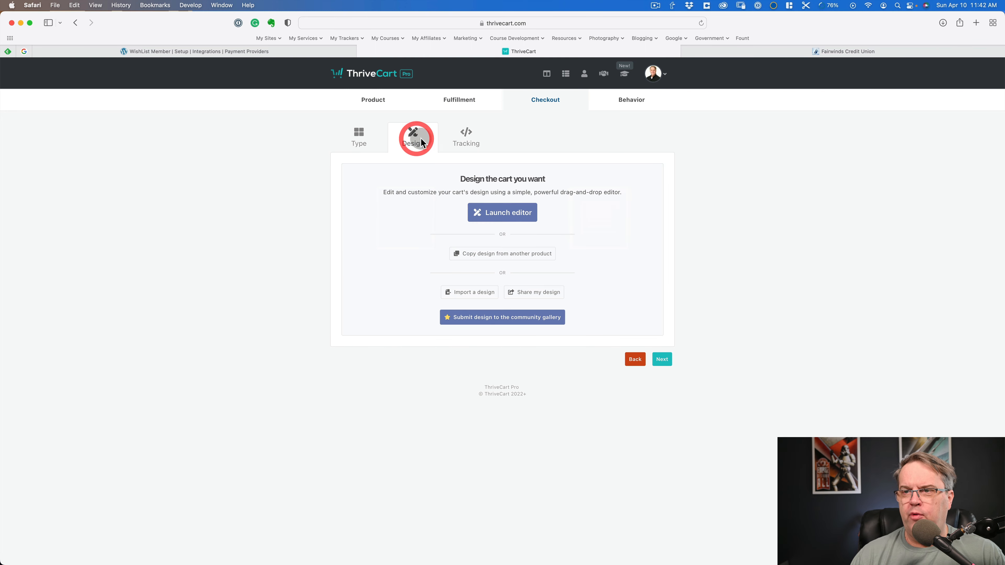
{"action": "left_click", "coordinate": [501, 215]}
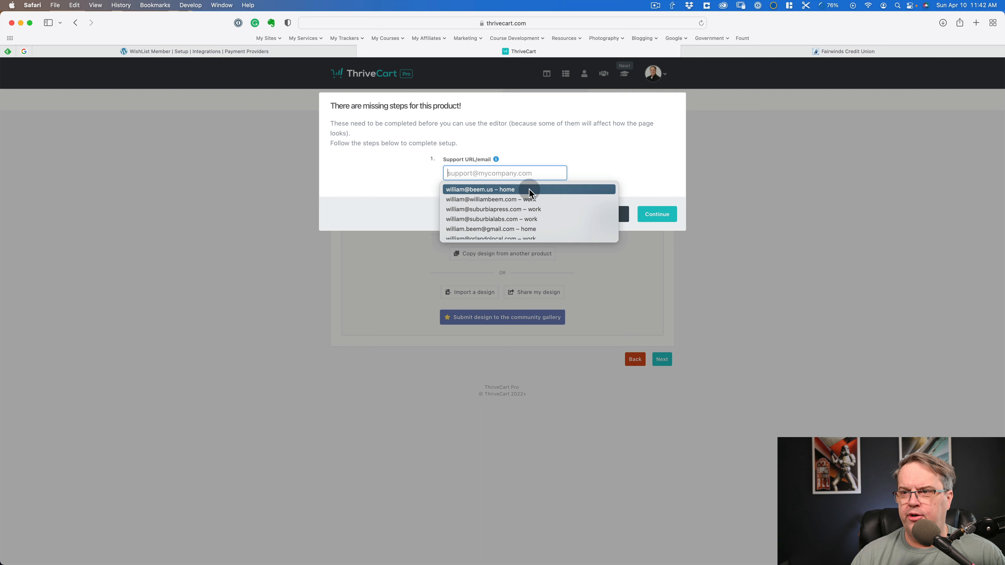
{"action": "left_click", "coordinate": [408, 185]}
{"action": "left_click", "coordinate": [505, 169]}
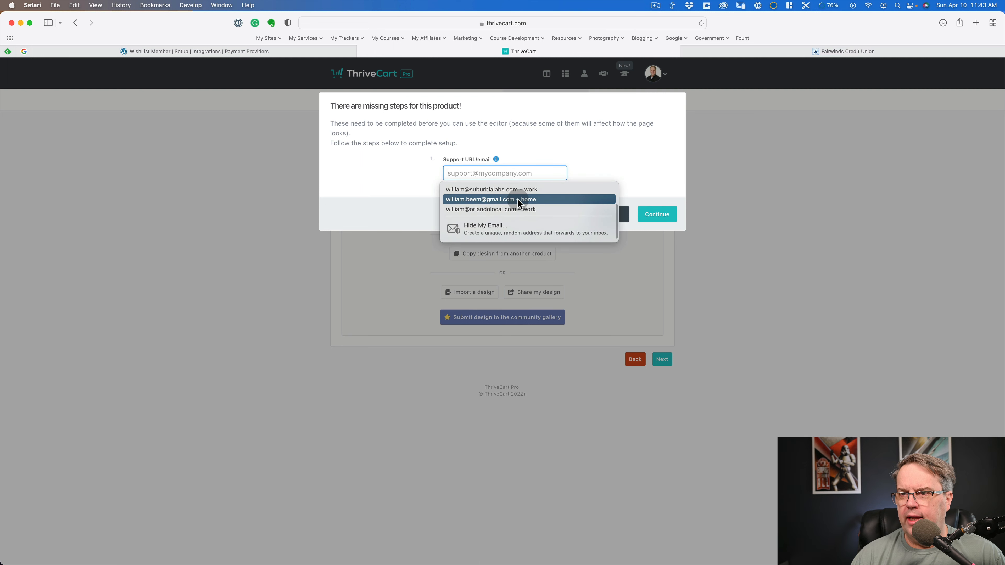
{"action": "left_click", "coordinate": [501, 175]}
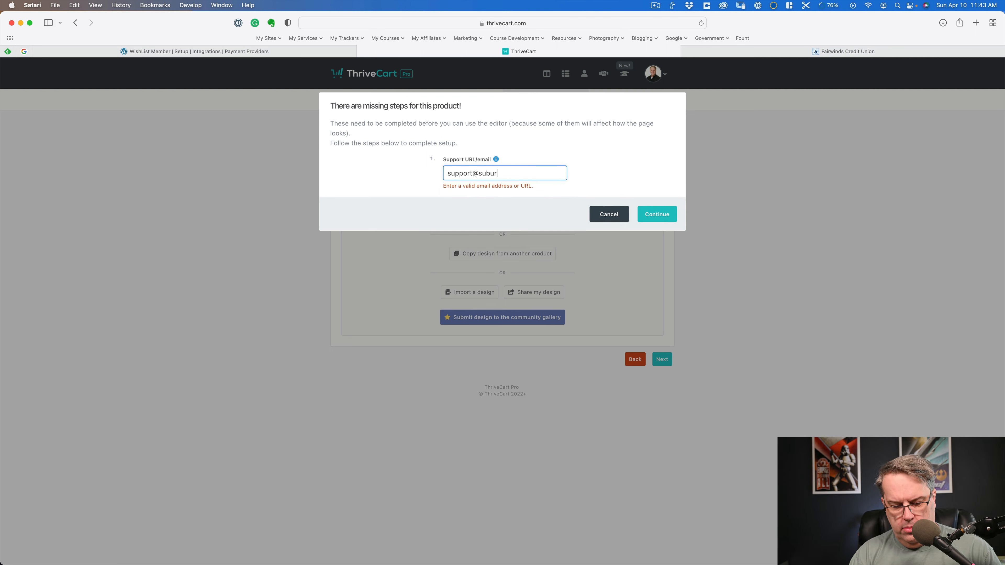
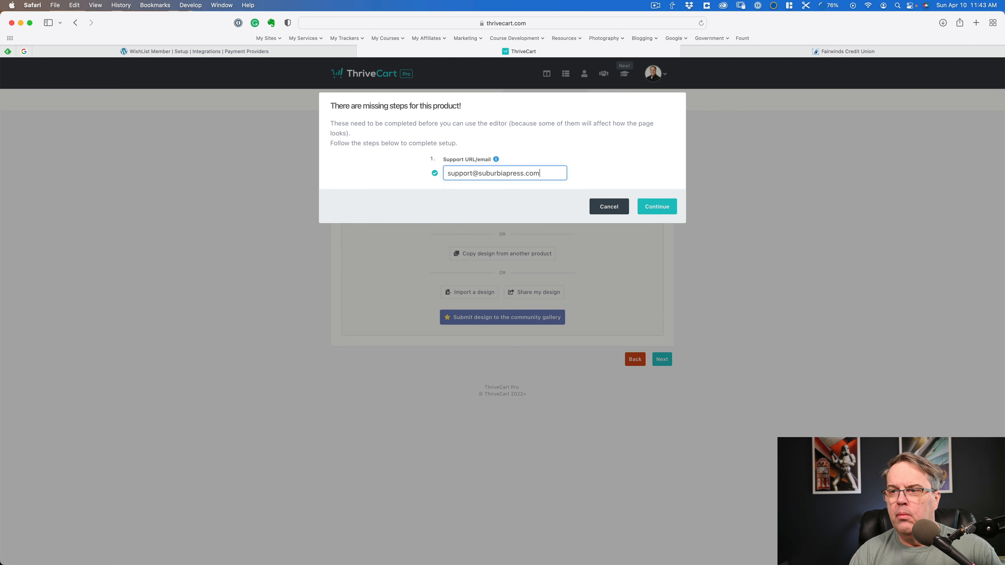
{"action": "left_click", "coordinate": [661, 203]}
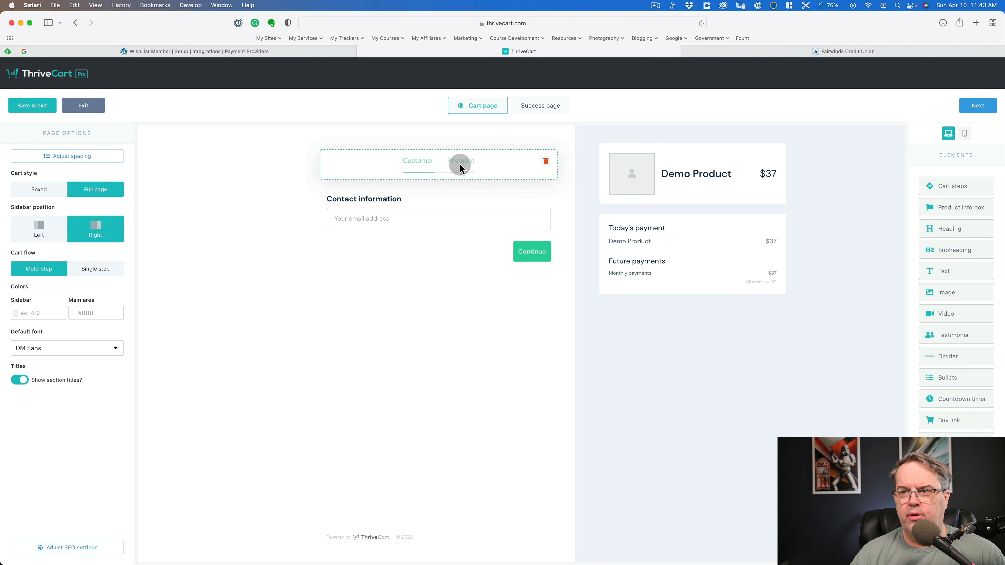
- Lay out the cart page as Full page with a Left sidebar and Single step flow, place an empty text element above it, and continue to the success page
{"action": "left_click", "coordinate": [35, 192]}
{"action": "left_click", "coordinate": [93, 191]}
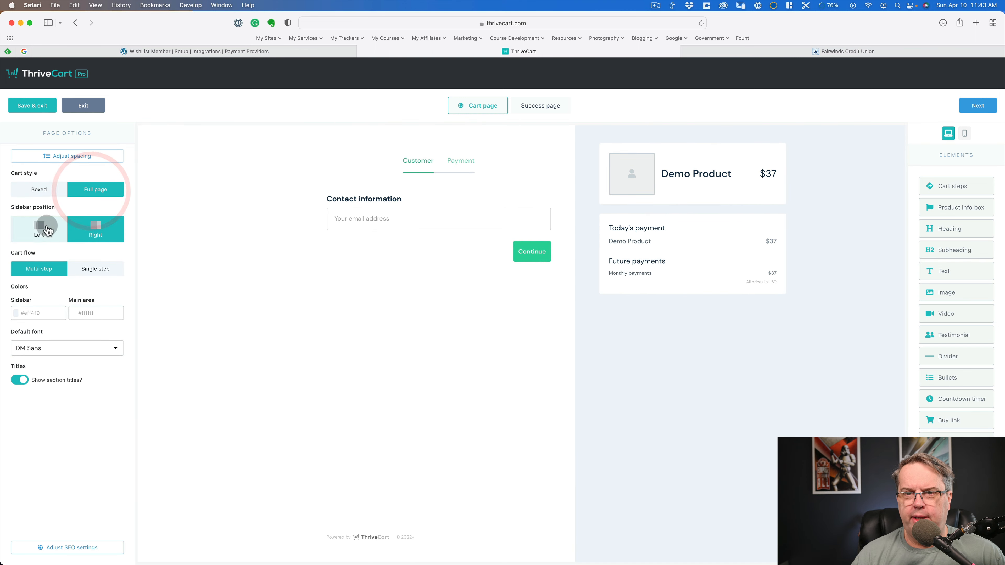
{"action": "left_click", "coordinate": [39, 228]}
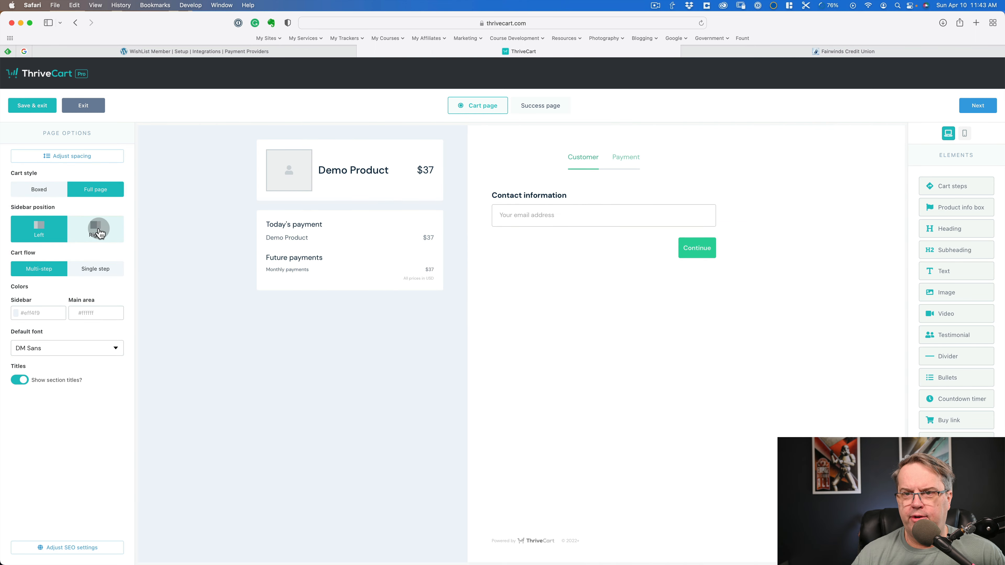
{"action": "left_click", "coordinate": [37, 269]}
{"action": "left_click", "coordinate": [95, 271]}
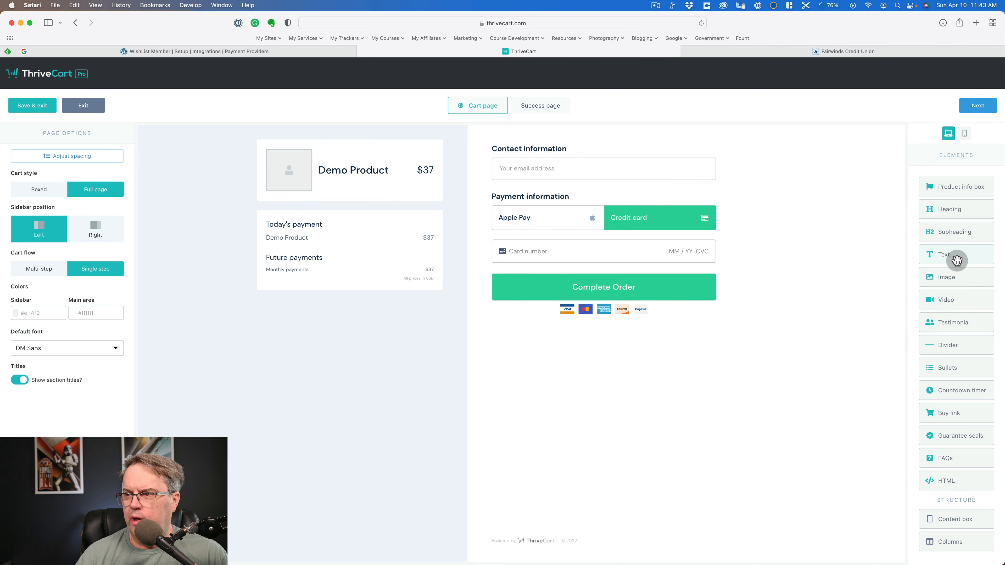
{"action": "left_click_drag", "start_coordinate": [953, 260], "coordinate": [578, 144]}
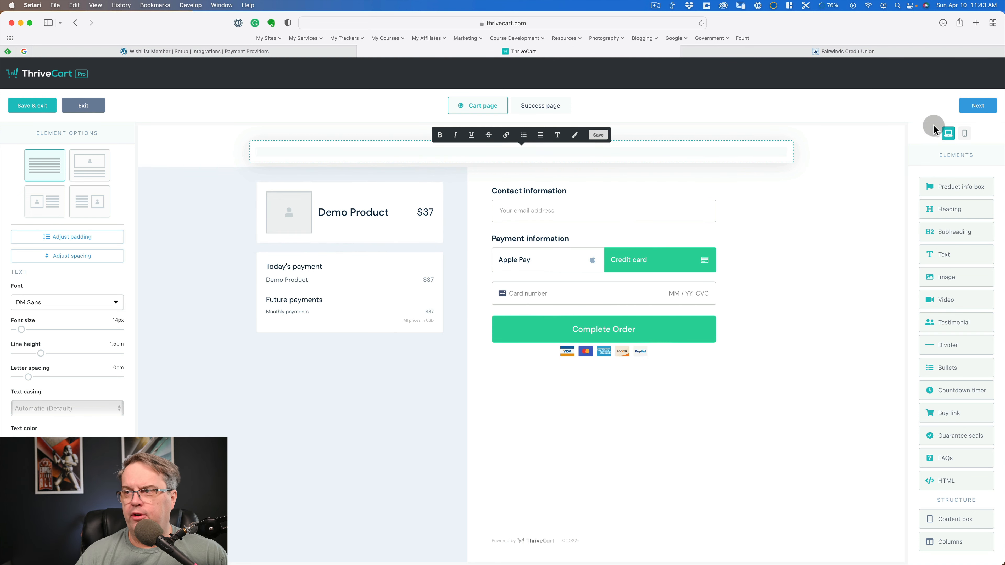
{"action": "left_click", "coordinate": [976, 105]}
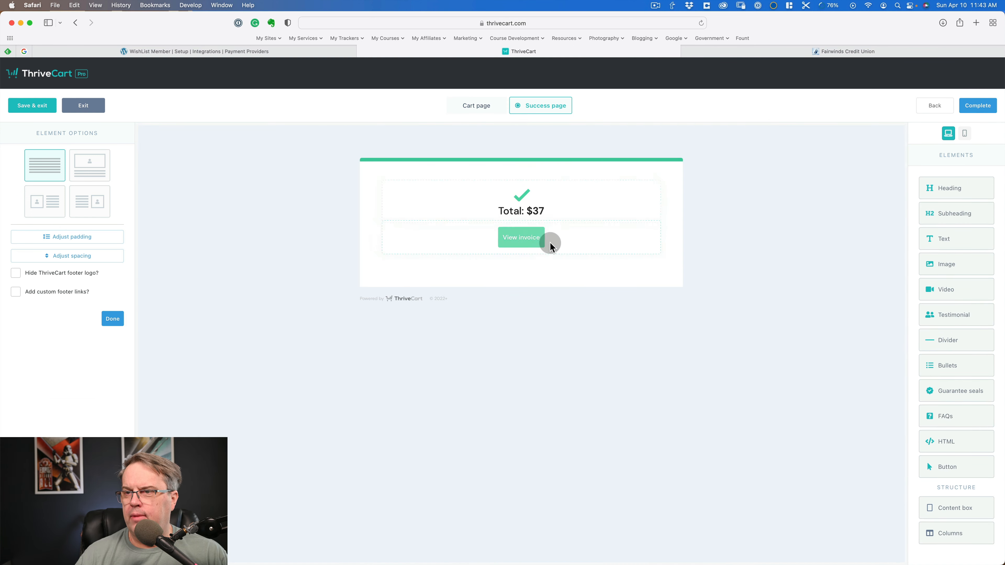
- Try the image-and-text layouts for the success page's footer element and return to the text-only layout
{"action": "left_click", "coordinate": [95, 168]}
{"action": "left_click", "coordinate": [94, 199]}
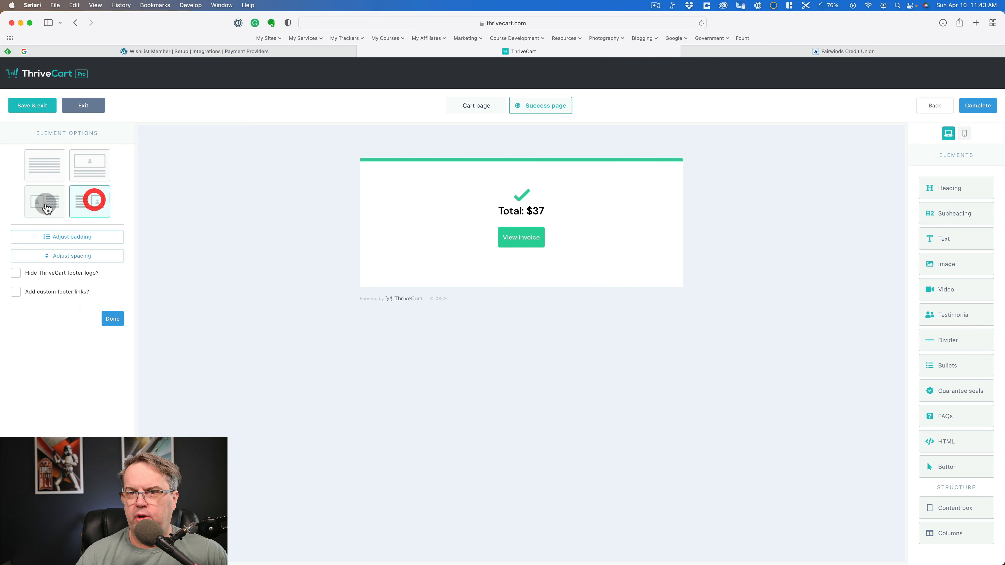
{"action": "left_click", "coordinate": [45, 204]}
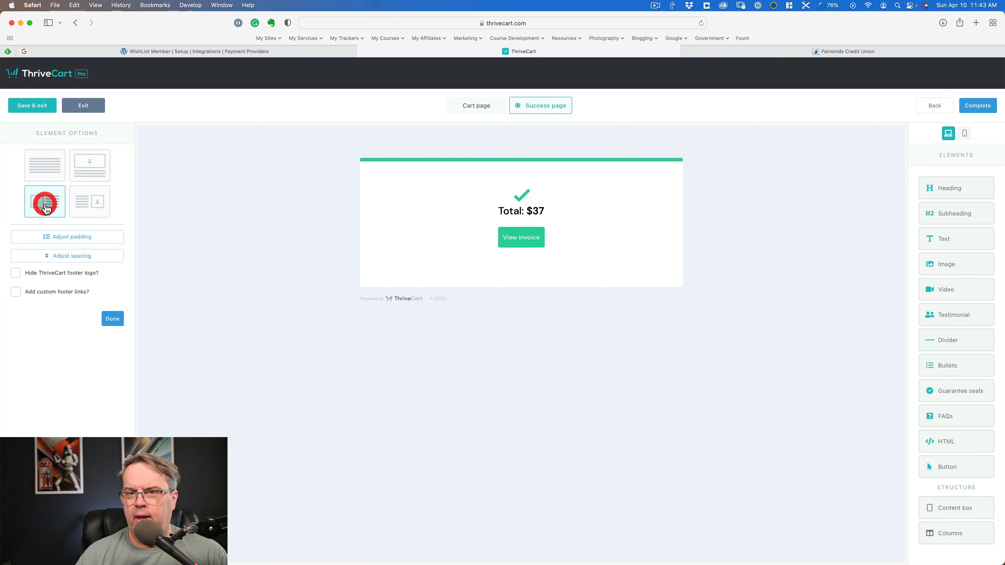
{"action": "left_click", "coordinate": [43, 172]}
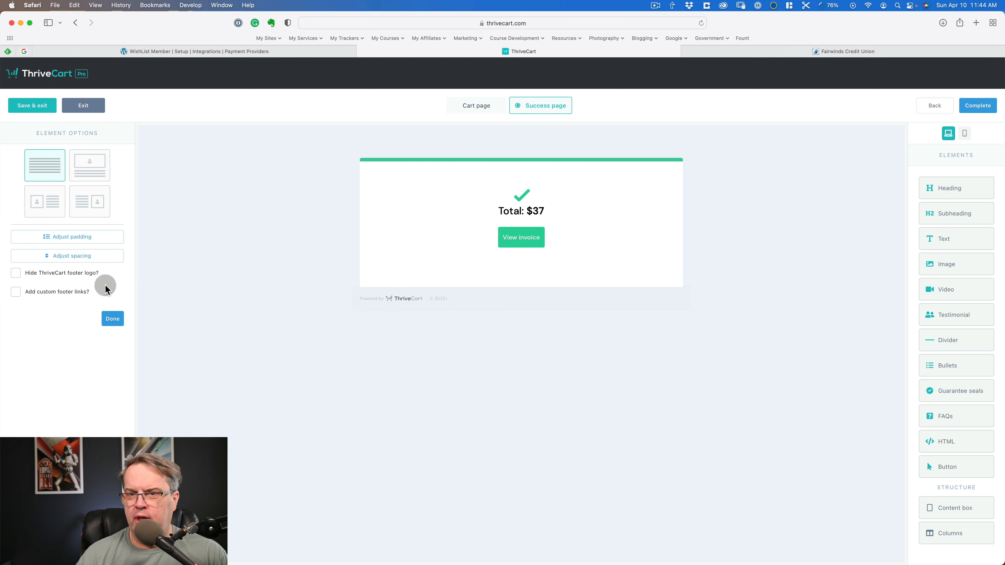
- Try hiding the ThriveCart footer logo and adding custom footer links on the success page, switching both options back off
{"action": "left_click", "coordinate": [15, 273]}
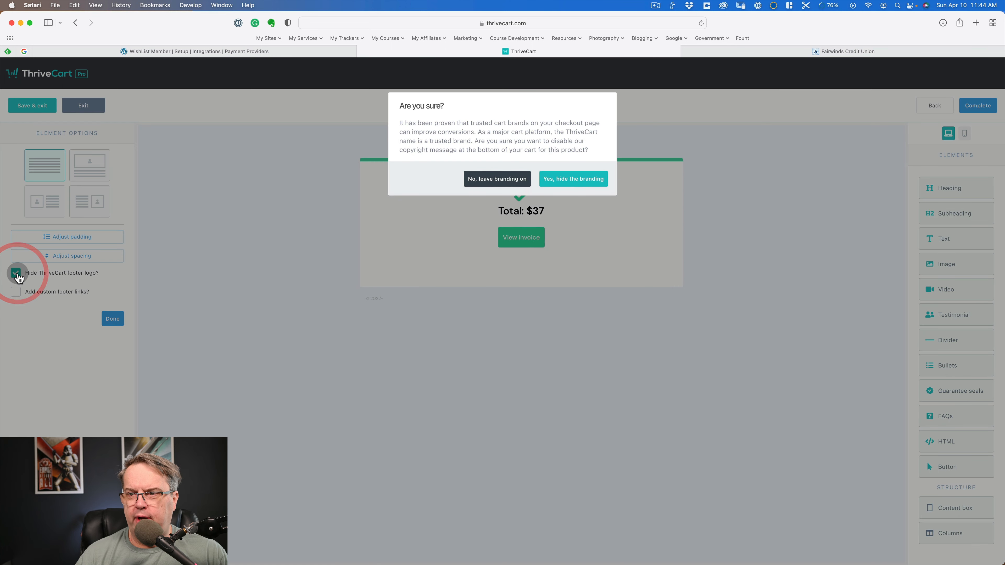
{"action": "left_click", "coordinate": [568, 181]}
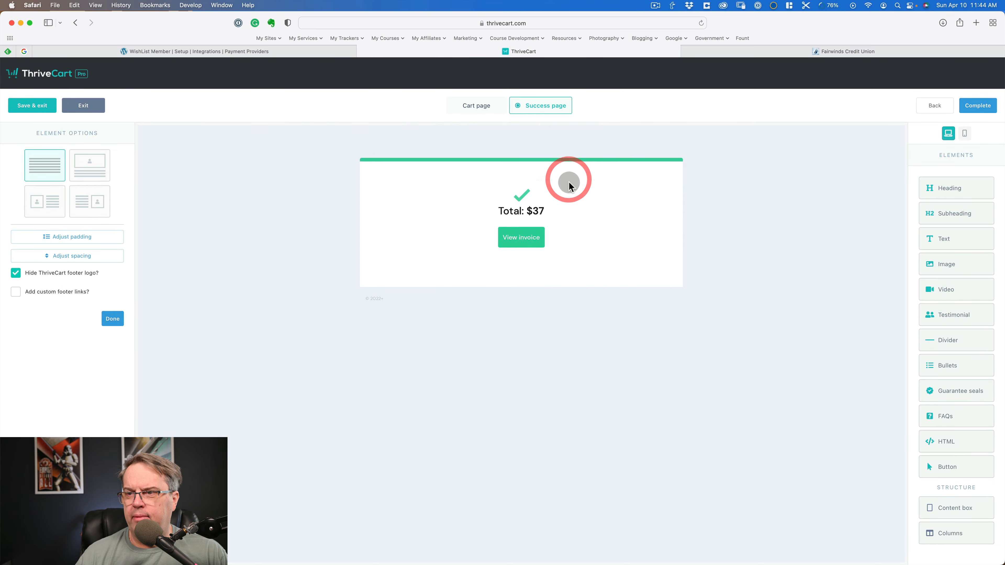
{"action": "left_click", "coordinate": [16, 273]}
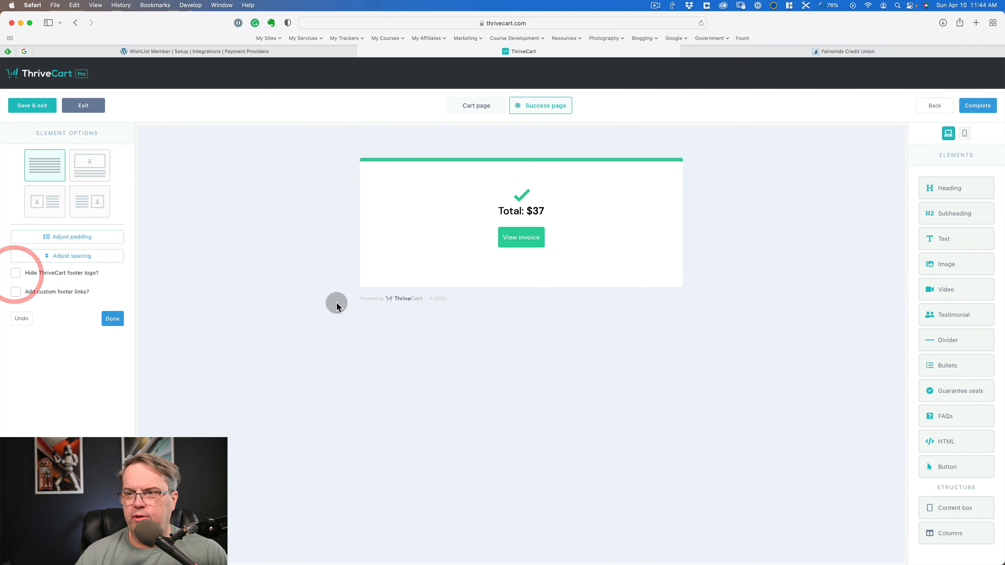
{"action": "left_click", "coordinate": [15, 292]}
{"action": "left_click", "coordinate": [16, 292]}
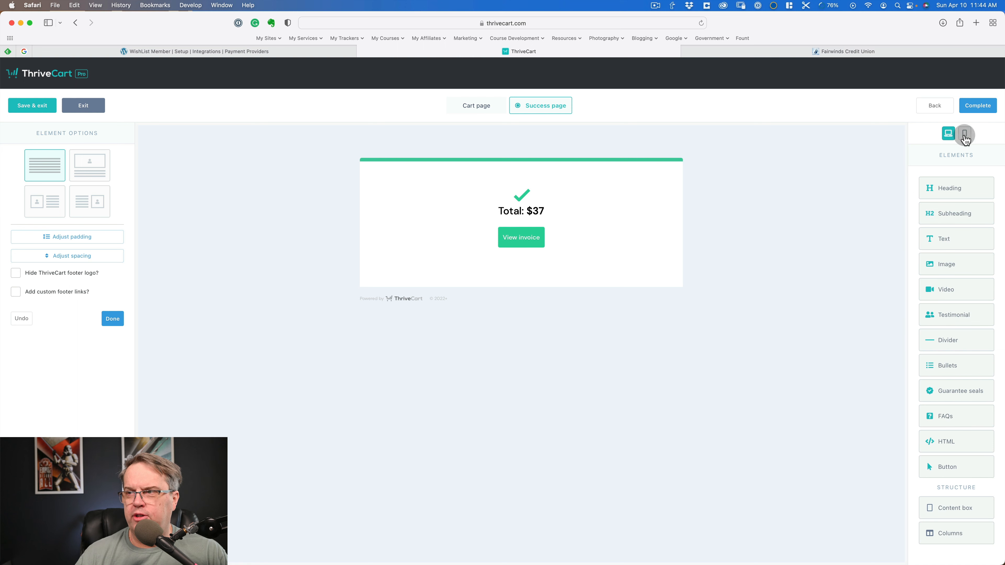
- Save the cart design and exit the editor, passing over the tracking services to reach the product's behavior rules
{"action": "left_click", "coordinate": [32, 104]}
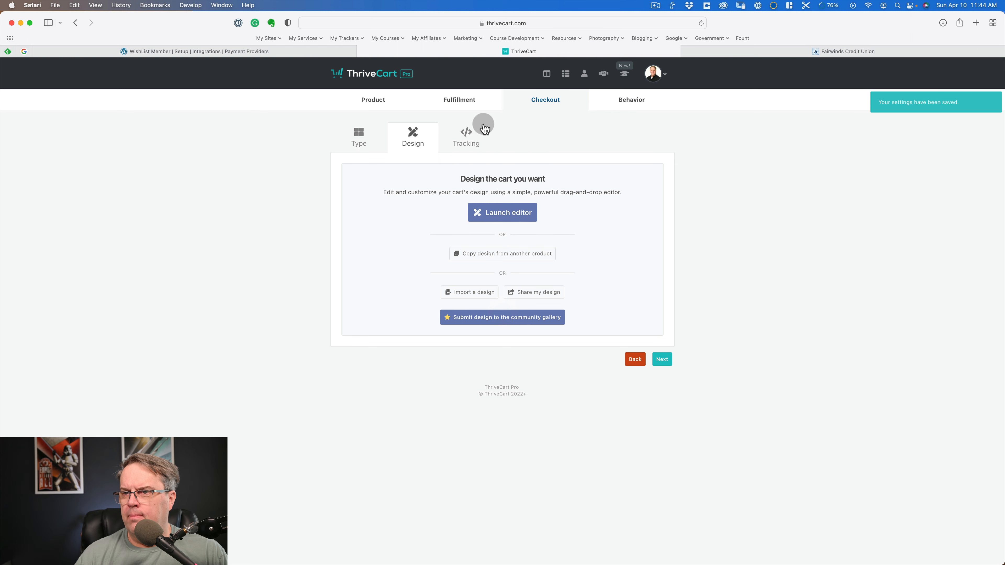
{"action": "left_click", "coordinate": [465, 137]}
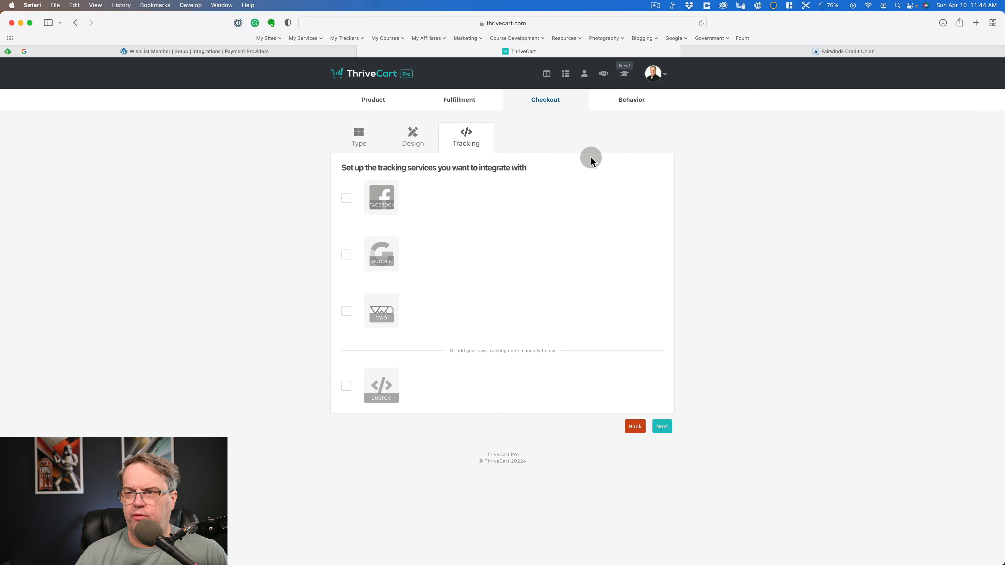
{"action": "left_click", "coordinate": [637, 94]}
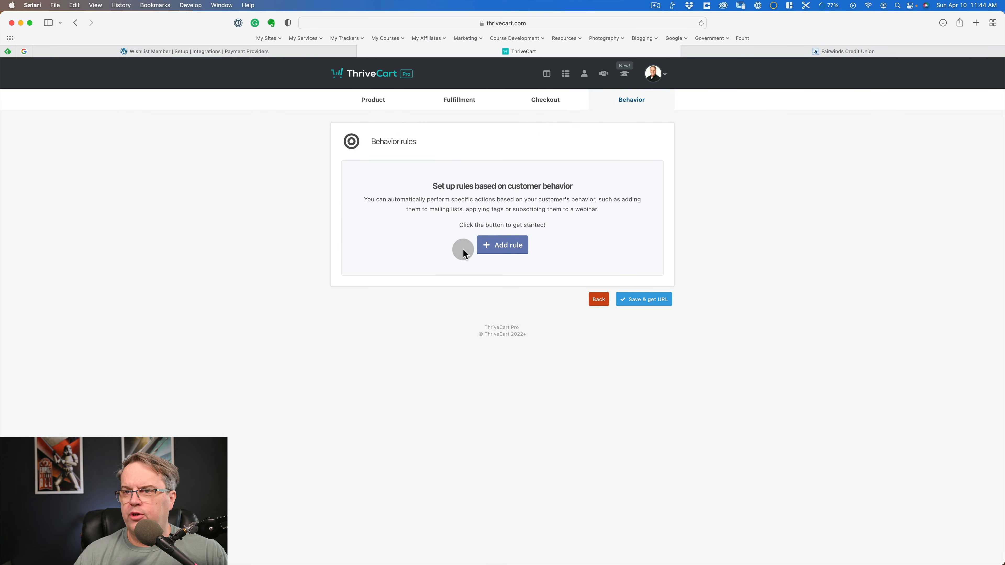
- Start a behavior rule for the main product being purchased and review the available triggers and connected services
{"action": "left_click", "coordinate": [511, 244]}
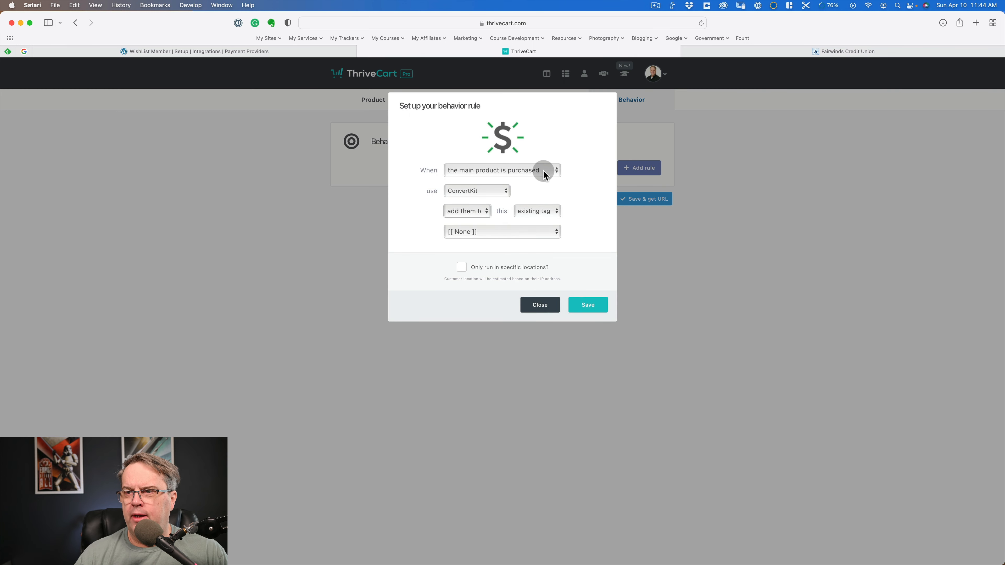
{"action": "left_click", "coordinate": [544, 170]}
{"action": "left_click", "coordinate": [582, 166]}
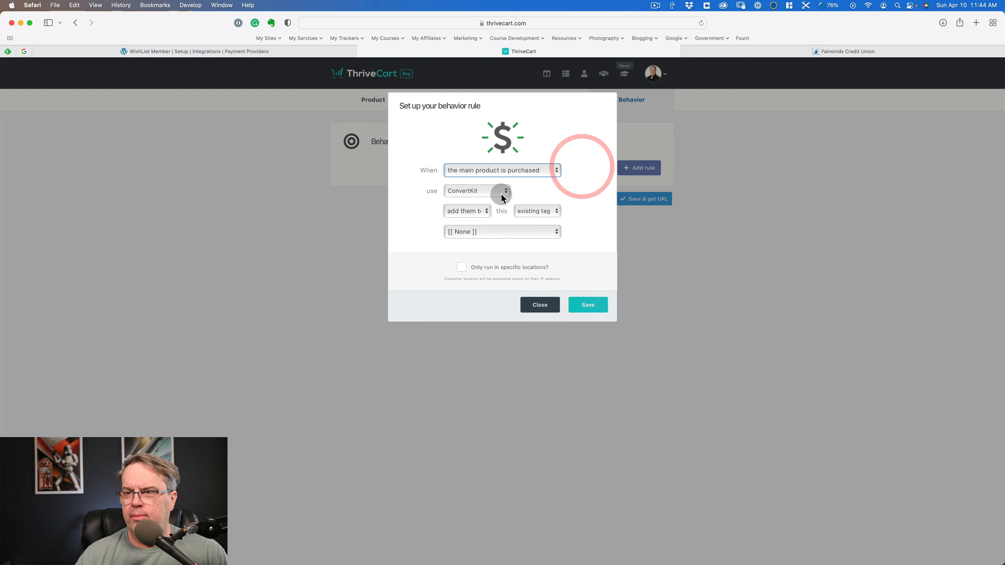
{"action": "left_click", "coordinate": [500, 190]}
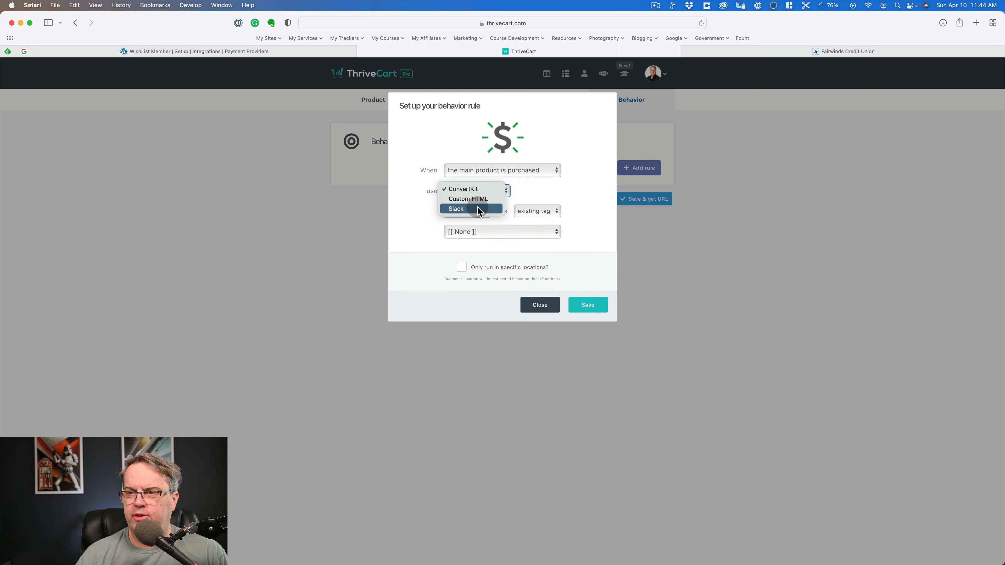
{"action": "left_click", "coordinate": [576, 189]}
{"action": "left_click", "coordinate": [489, 189]}
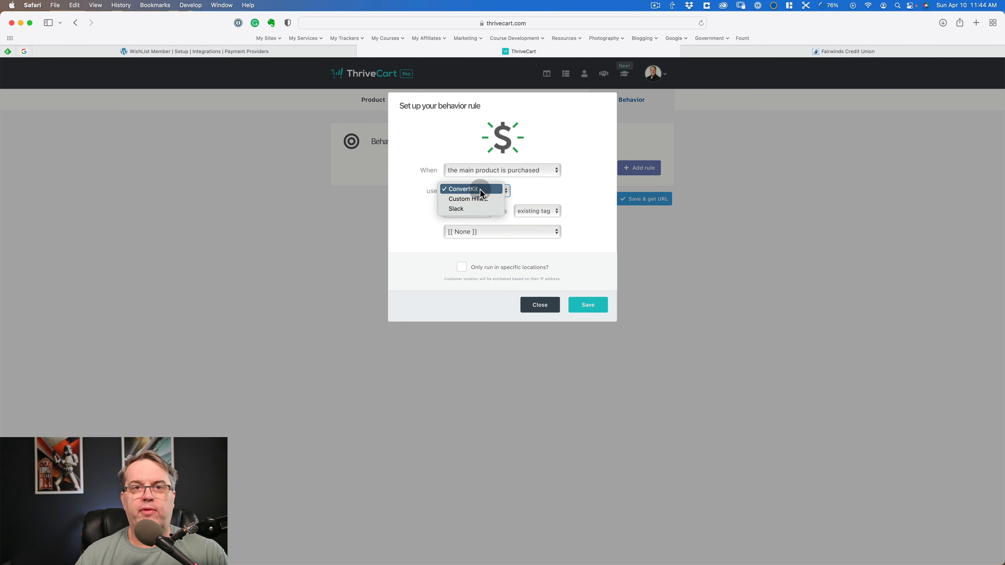
{"action": "left_click", "coordinate": [592, 189]}
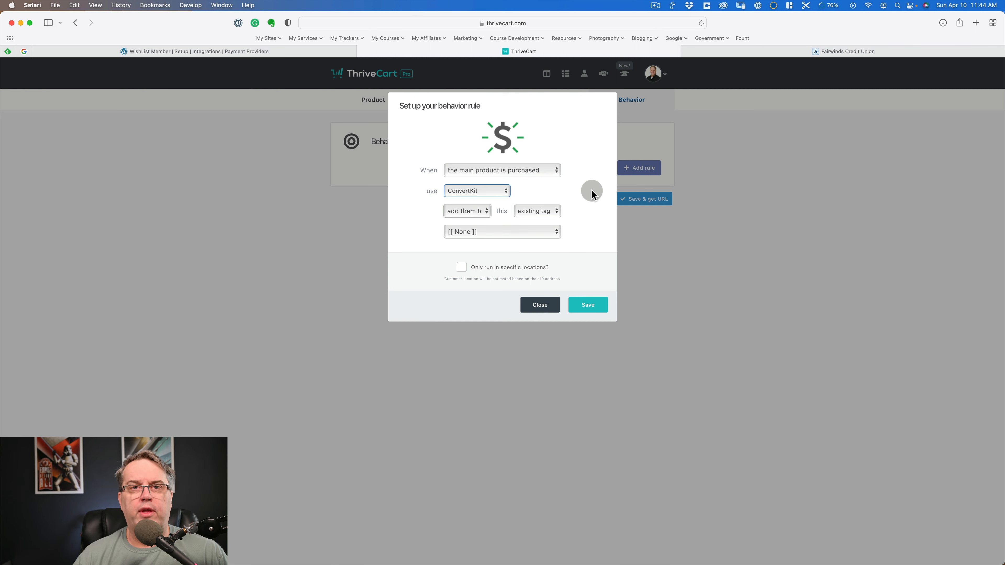
- Try a rule for when the cart is abandoned using ConvertKit, check its tag and sequence choices, and close it without saving
{"action": "left_click", "coordinate": [503, 169]}
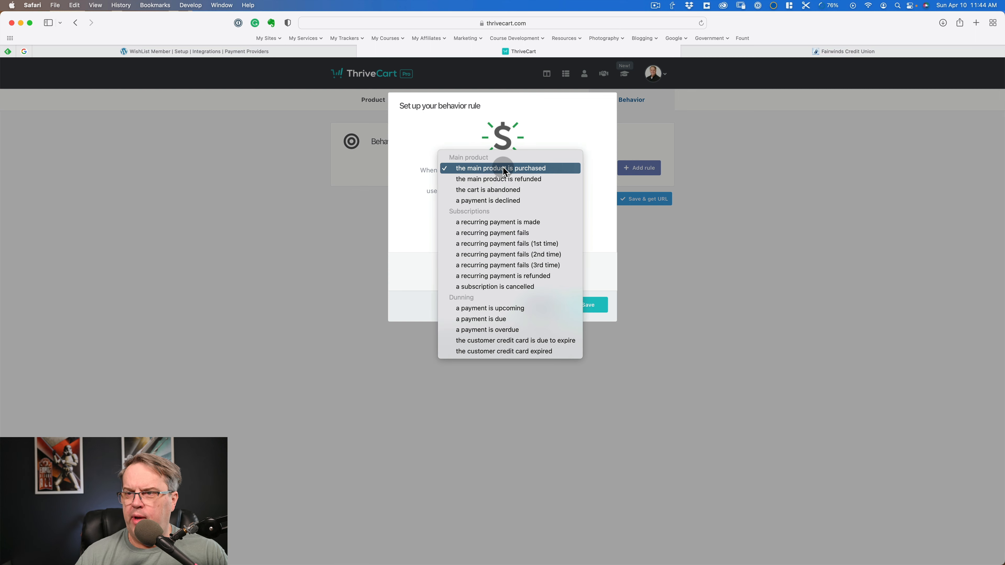
{"action": "left_click", "coordinate": [503, 191]}
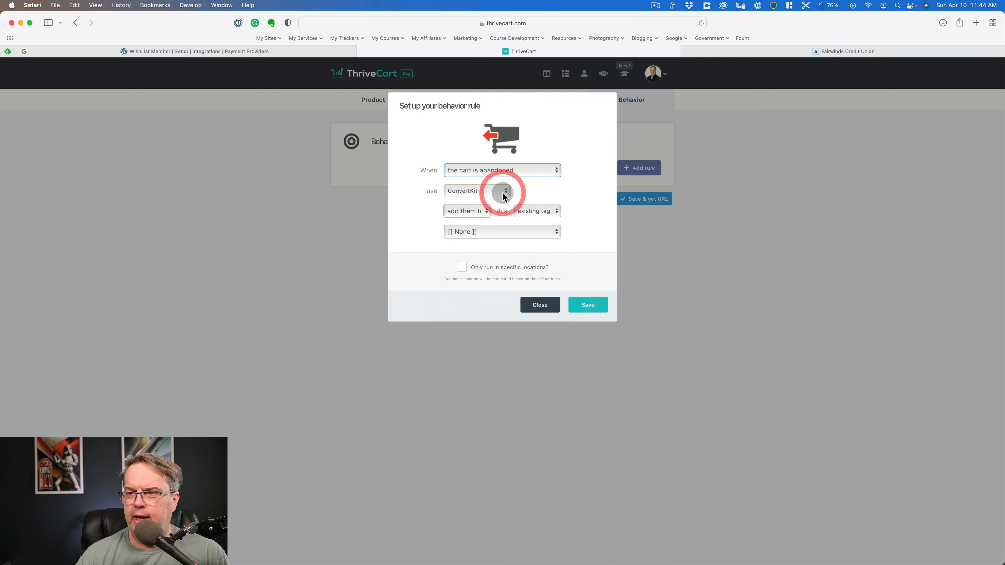
{"action": "left_click", "coordinate": [503, 192]}
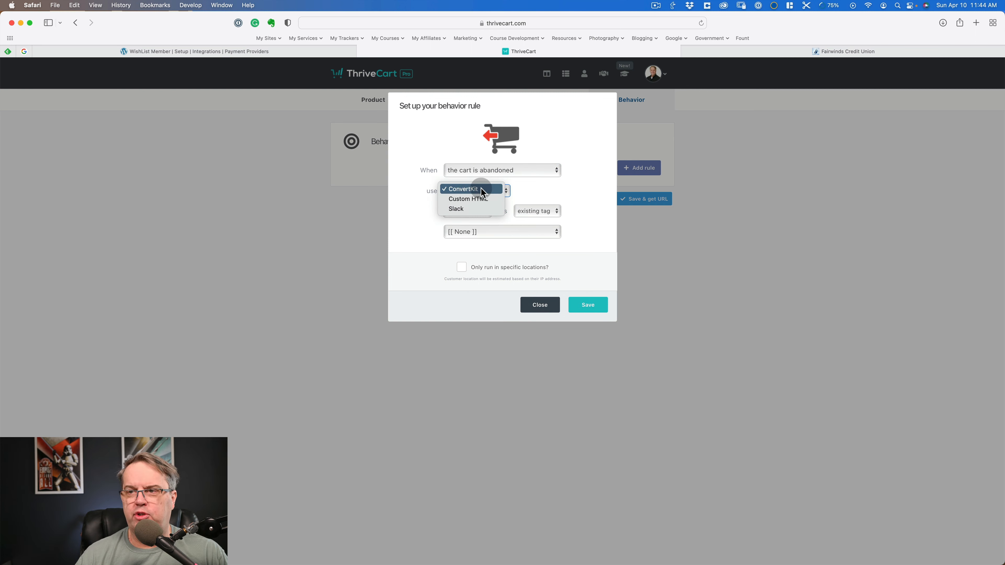
{"action": "left_click", "coordinate": [592, 191]}
{"action": "left_click", "coordinate": [517, 231]}
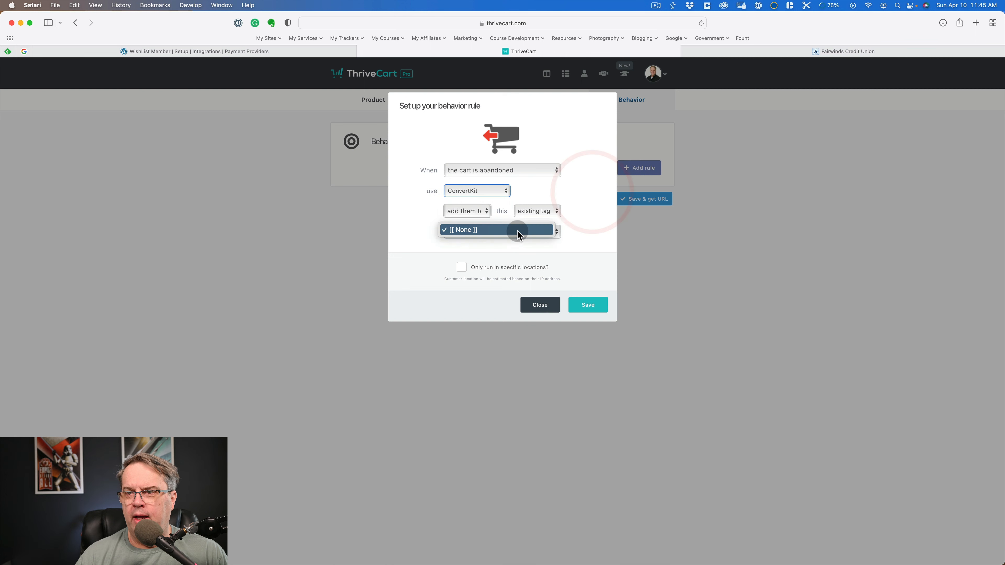
{"action": "left_click", "coordinate": [483, 211]}
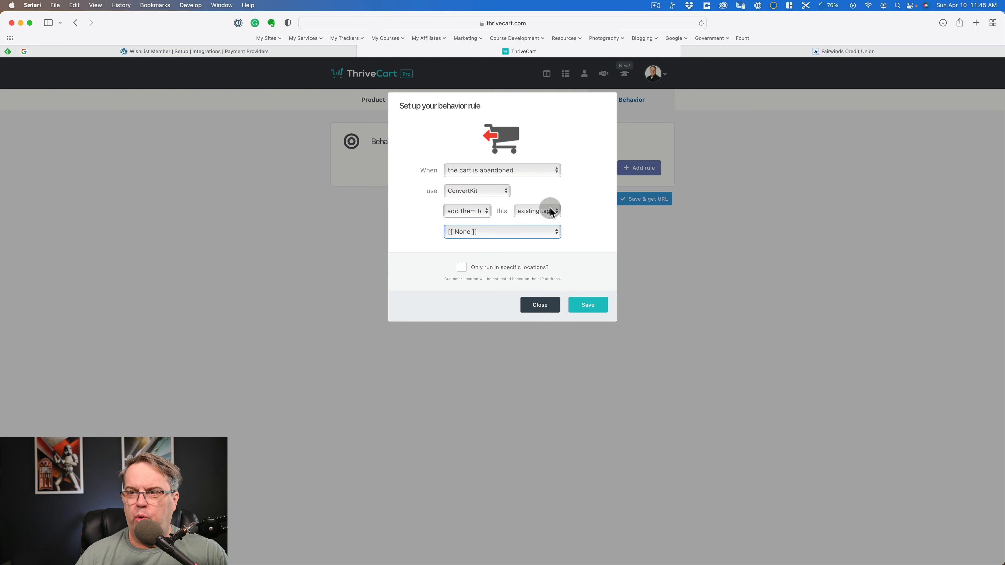
{"action": "left_click", "coordinate": [552, 210]}
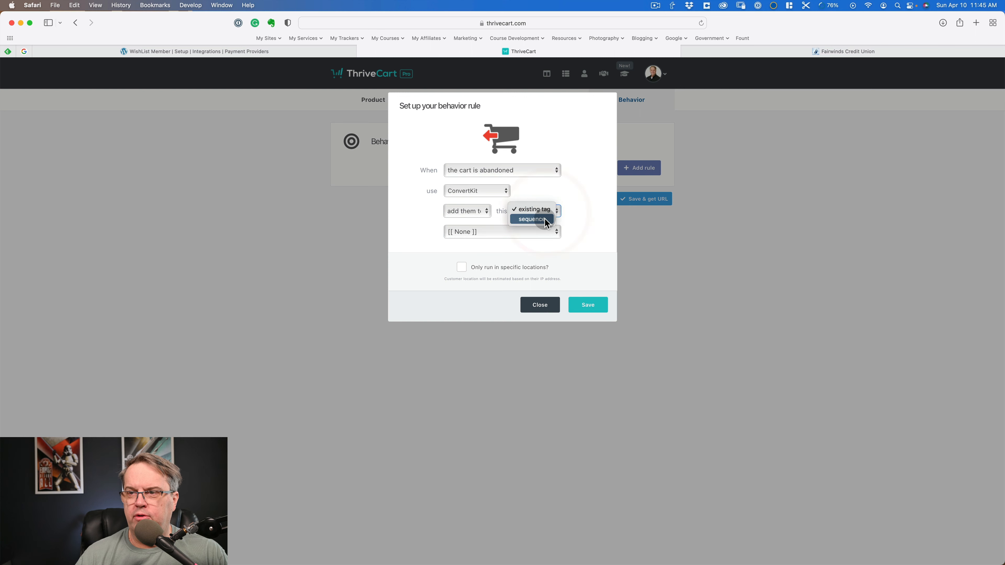
{"action": "left_click", "coordinate": [570, 206]}
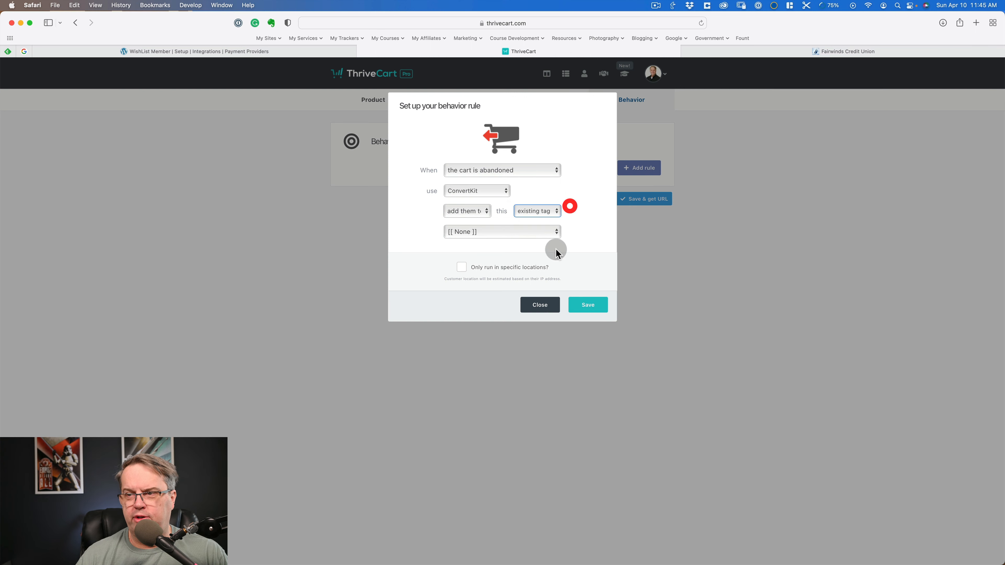
{"action": "left_click", "coordinate": [539, 310]}
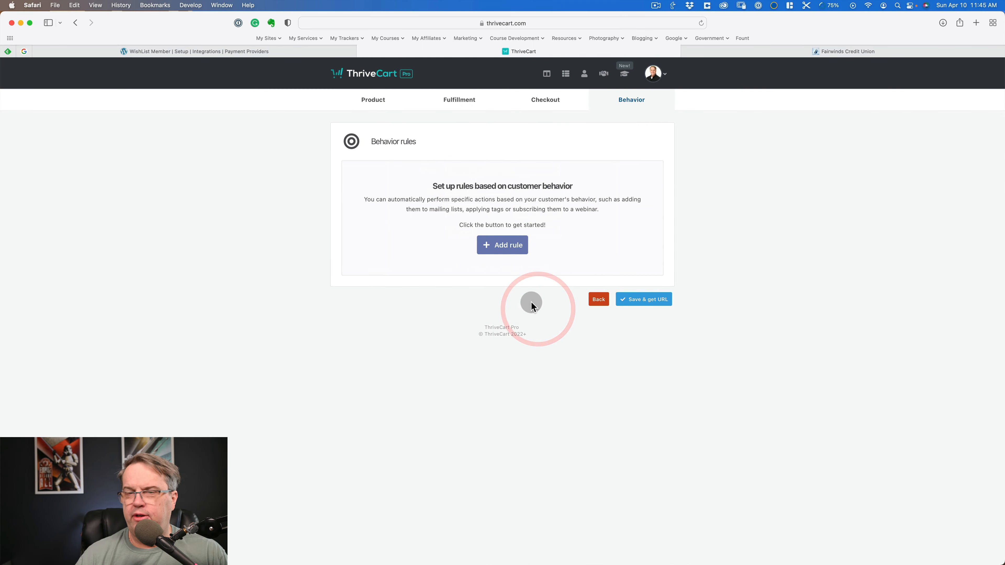
- Save Demo Product without behavior rules and copy its checkout URL
{"action": "left_click", "coordinate": [600, 304]}
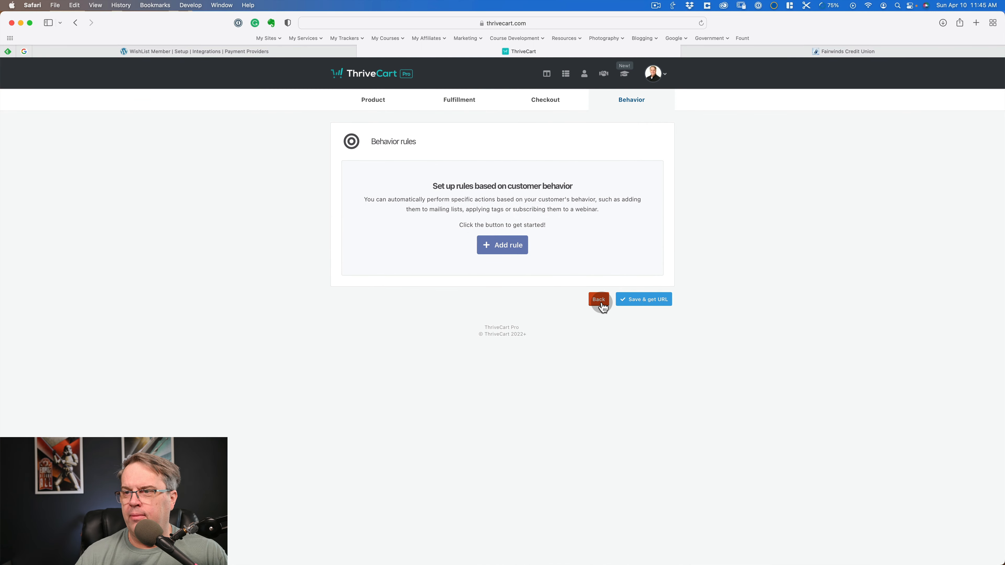
{"action": "left_click", "coordinate": [643, 305]}
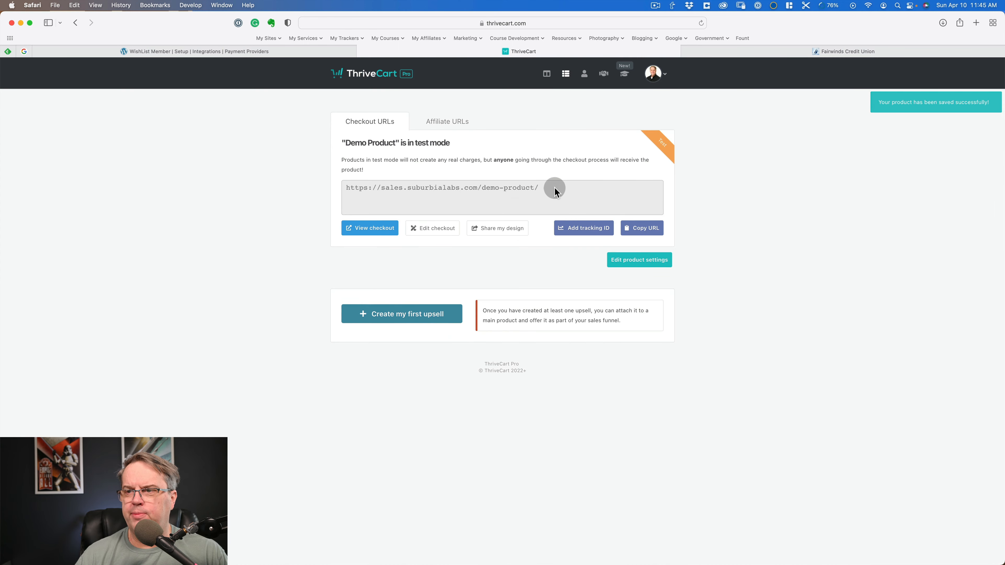
{"action": "left_click", "coordinate": [554, 188]}
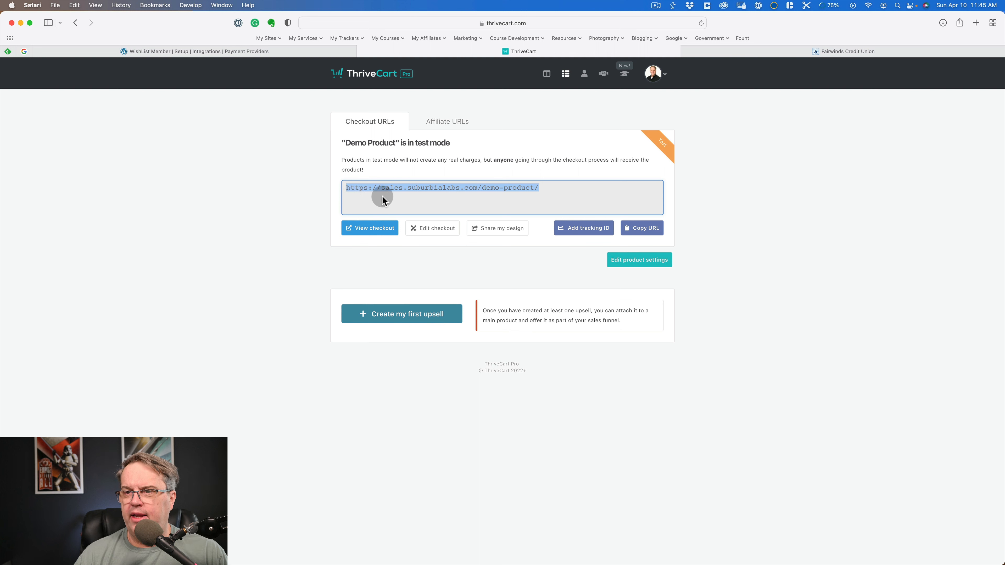
{"action": "left_click_drag", "start_coordinate": [382, 196], "coordinate": [544, 199]}
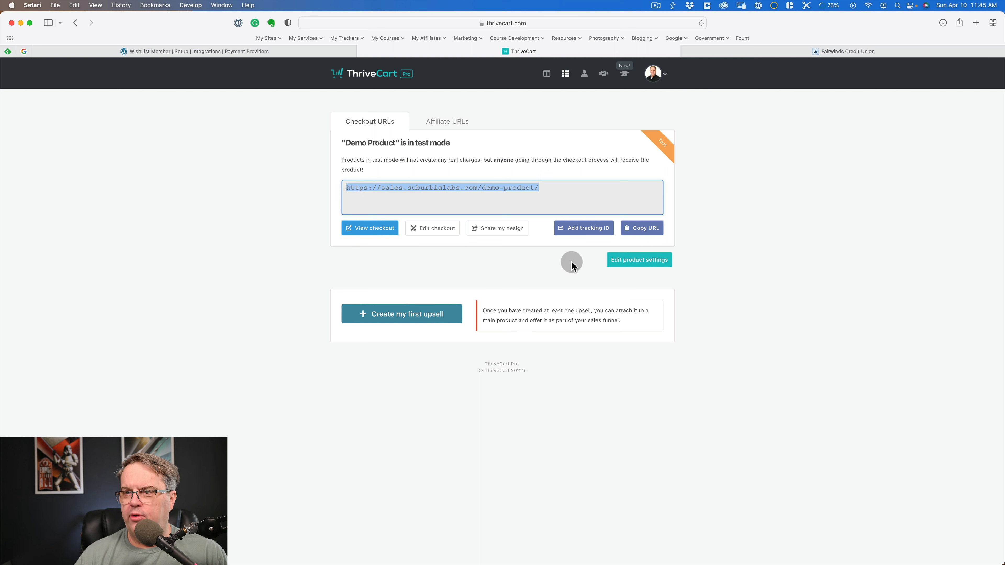
{"action": "left_click", "coordinate": [644, 229]}
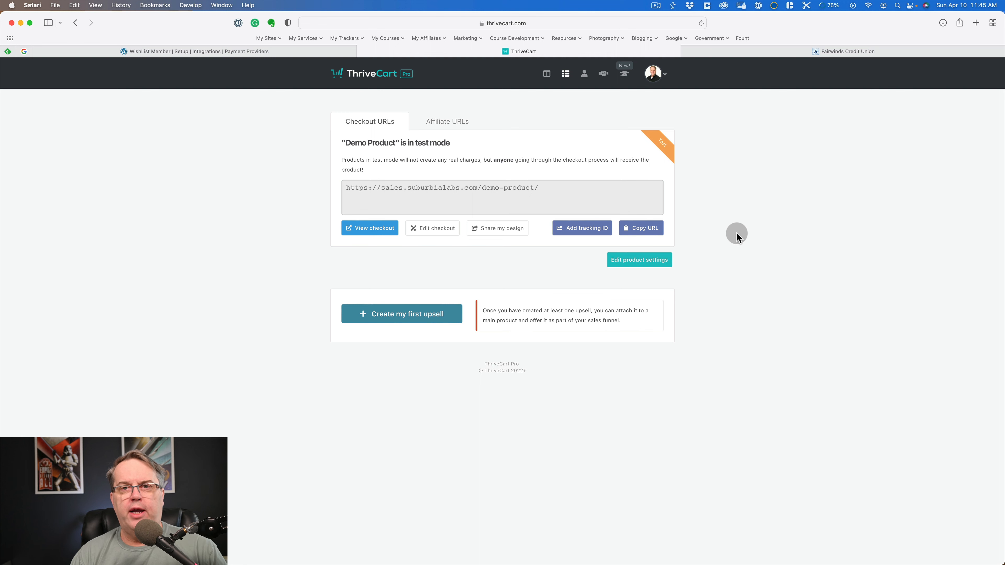
- Look at the ThriveCart integration settings in WishList Member, and return to Demo Product's checkout URLs in ThriveCart
{"action": "left_click", "coordinate": [176, 55]}
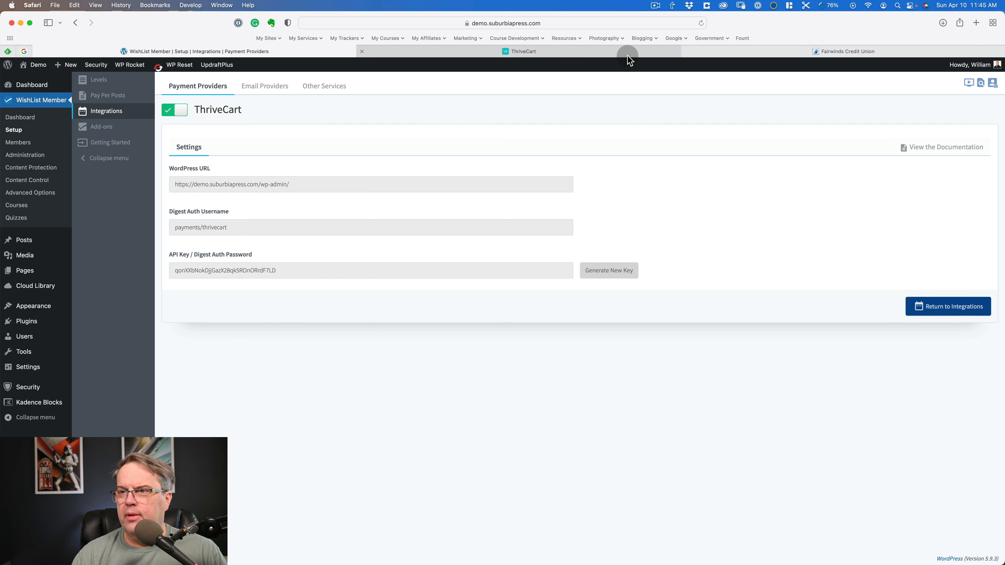
{"action": "left_click", "coordinate": [754, 56]}
{"action": "left_click", "coordinate": [556, 52]}
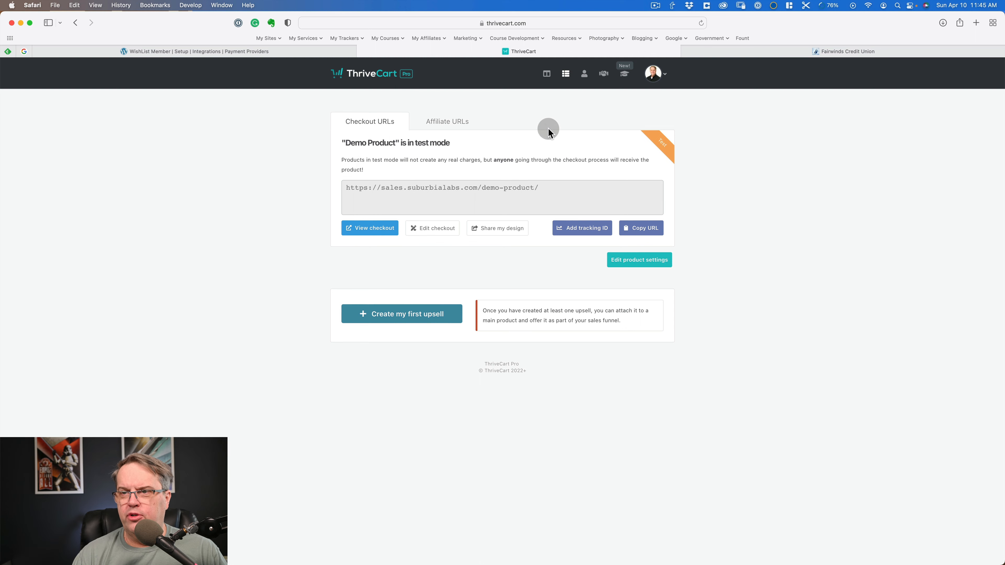
- Enable the sales funnel for Demo Product, review its membership and upsell options, and exit without saving the funnel
{"action": "left_click", "coordinate": [572, 77]}
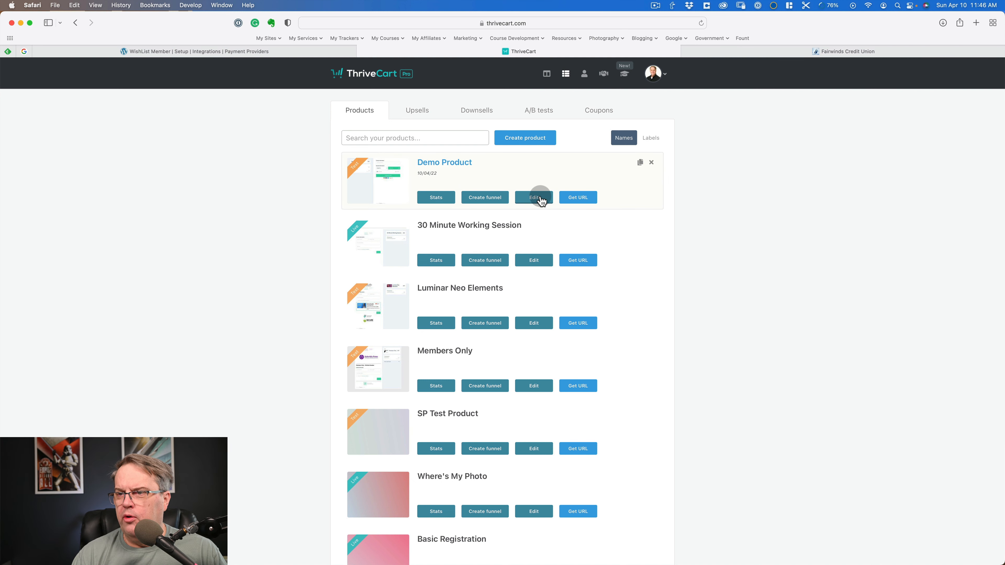
{"action": "left_click", "coordinate": [490, 197]}
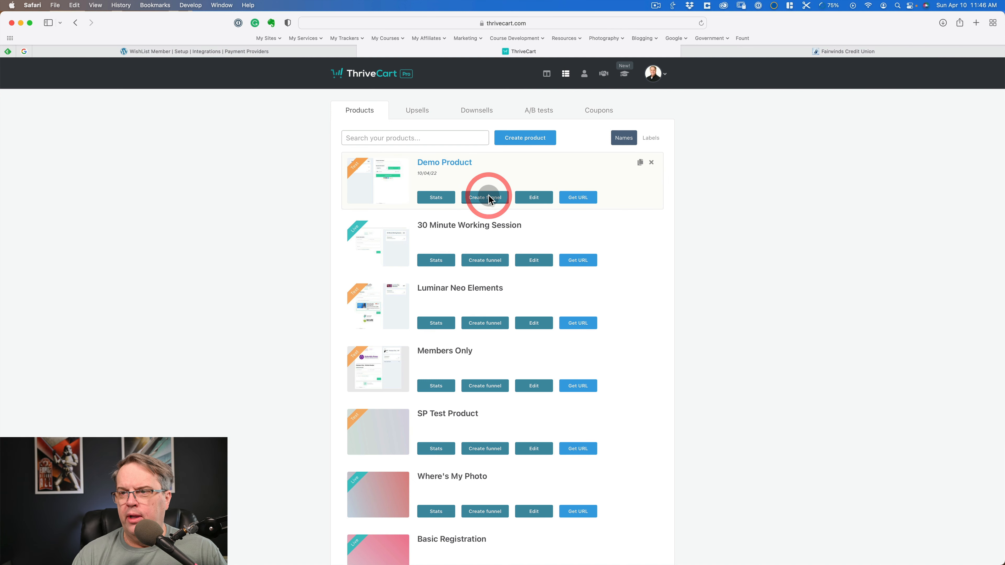
{"action": "left_click", "coordinate": [398, 118]}
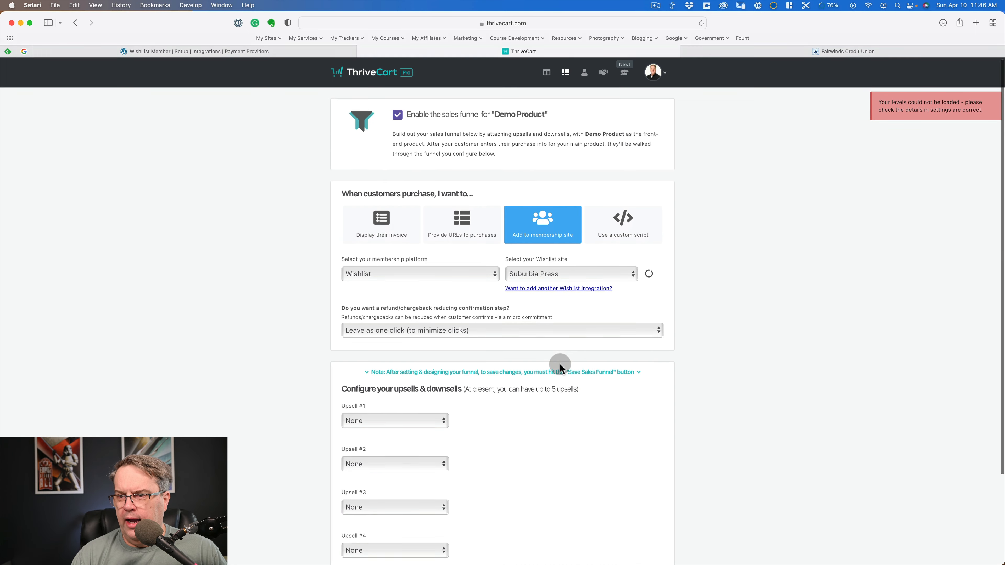
{"action": "scroll", "coordinate": [560, 363], "scroll_direction": "down", "scroll_amount": 5}
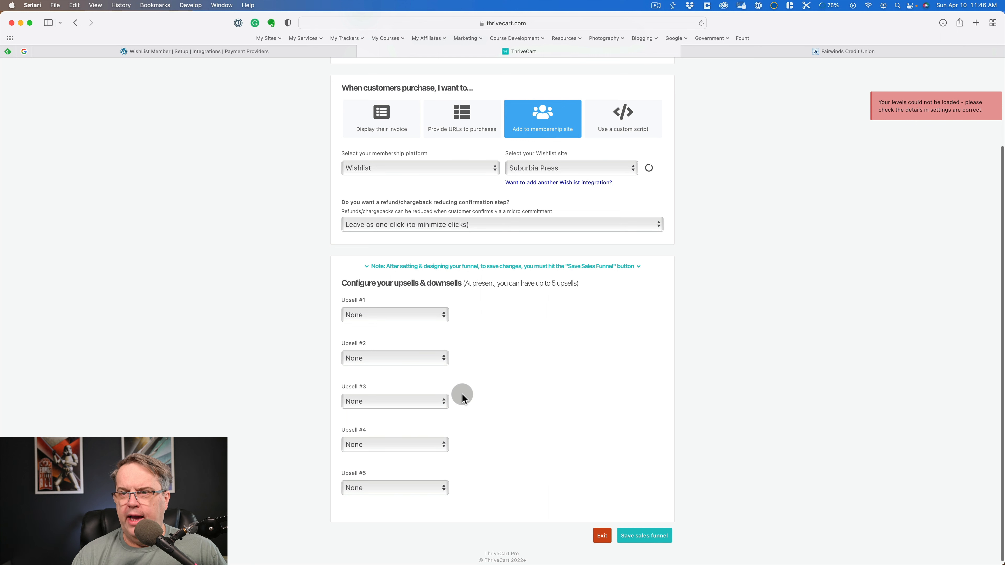
{"action": "left_click", "coordinate": [601, 537]}
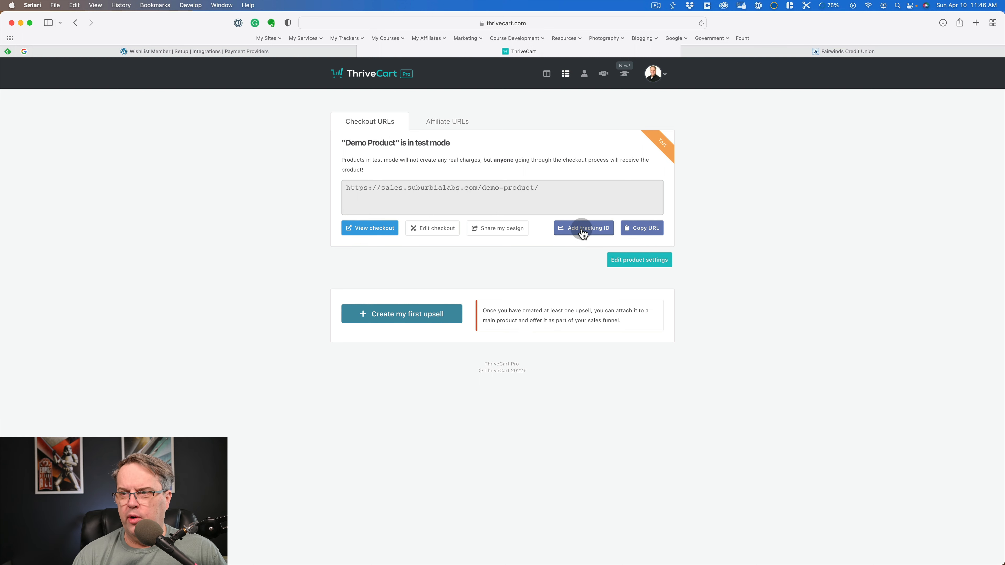
- Open the account's integration settings, filter them to Membership platforms, and view the WishList Member integration's authorised sites
{"action": "left_click", "coordinate": [649, 260]}
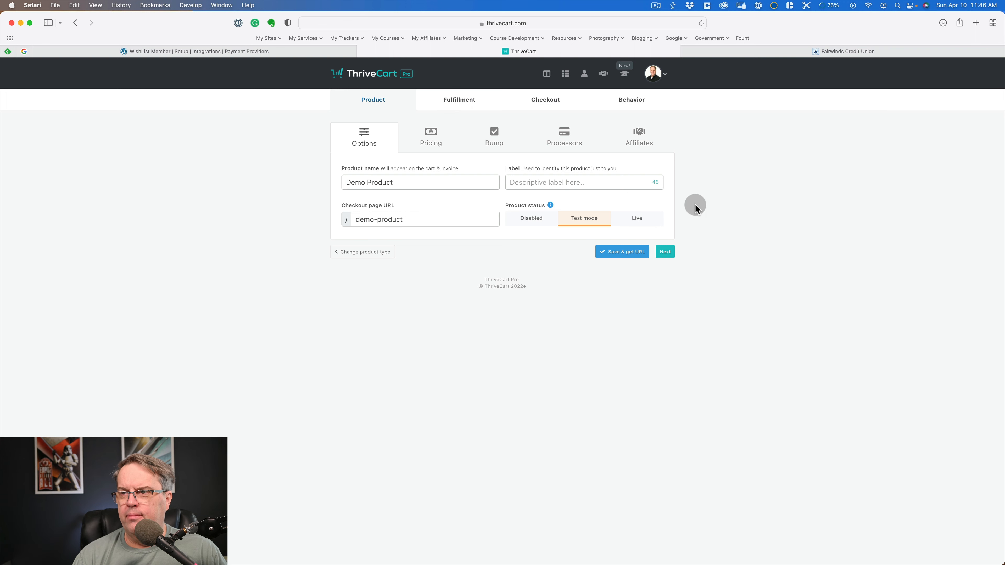
{"action": "left_click", "coordinate": [719, 200]}
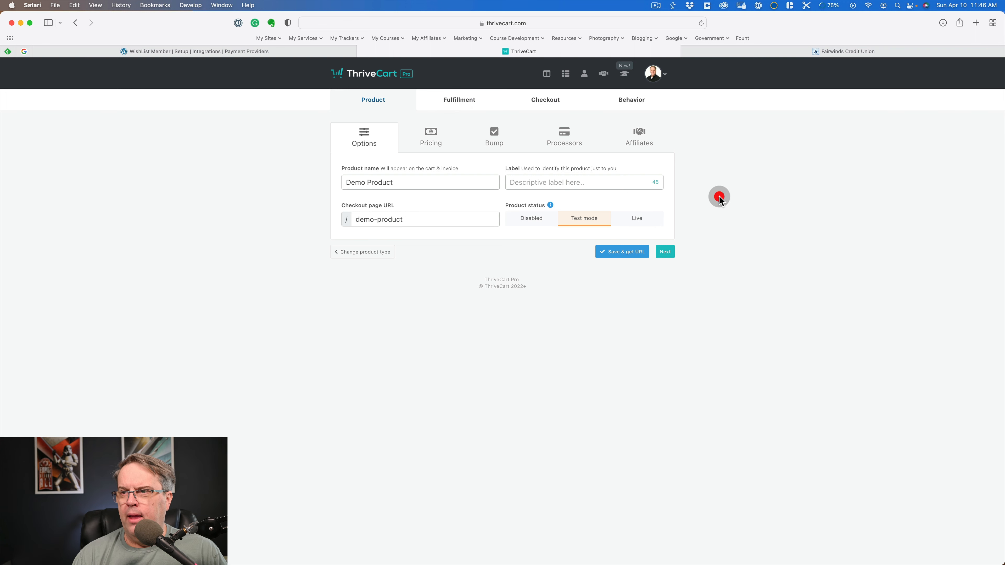
{"action": "left_click", "coordinate": [652, 73]}
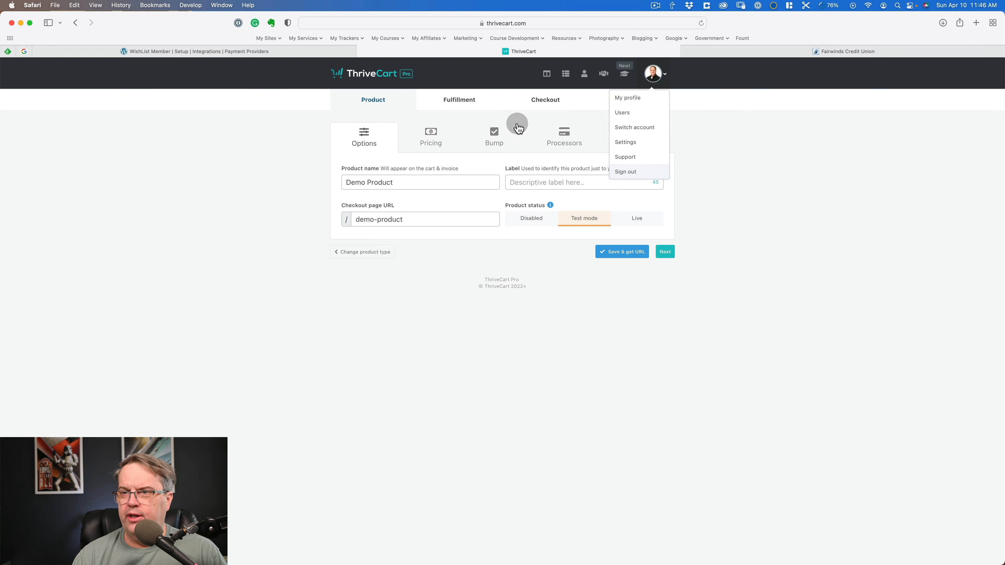
{"action": "left_click", "coordinate": [629, 142]}
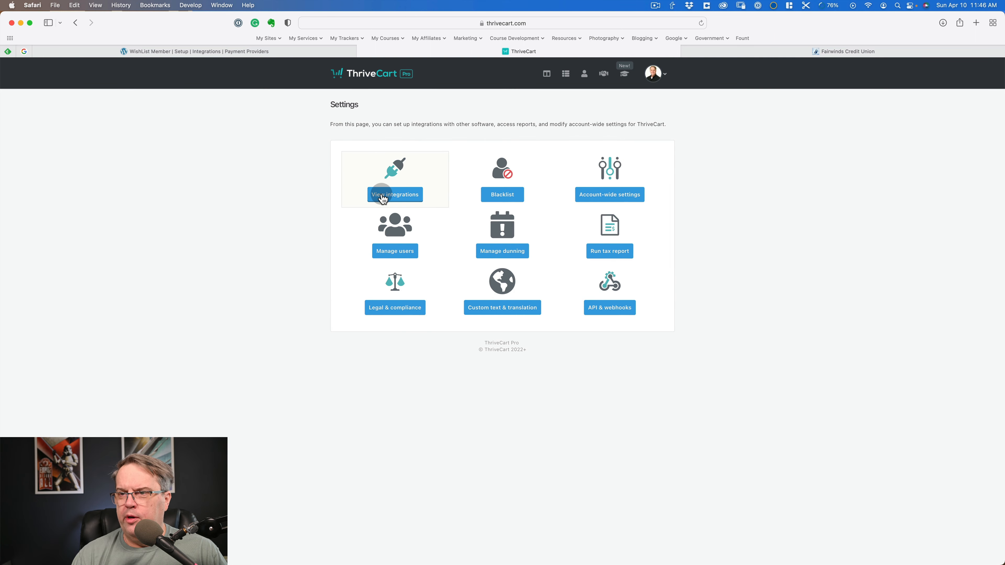
{"action": "left_click", "coordinate": [397, 194]}
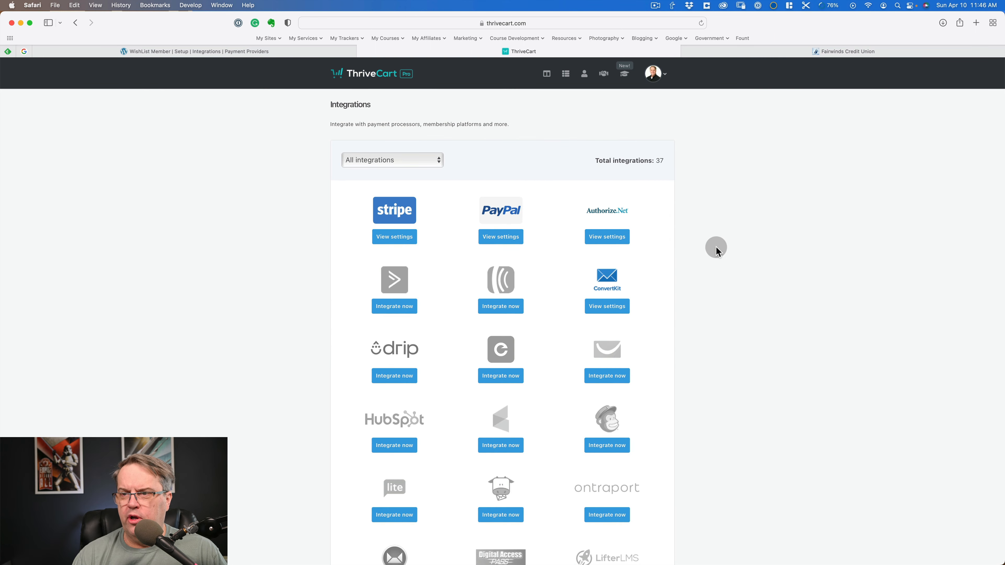
{"action": "scroll", "coordinate": [719, 254], "scroll_direction": "down", "scroll_amount": 2}
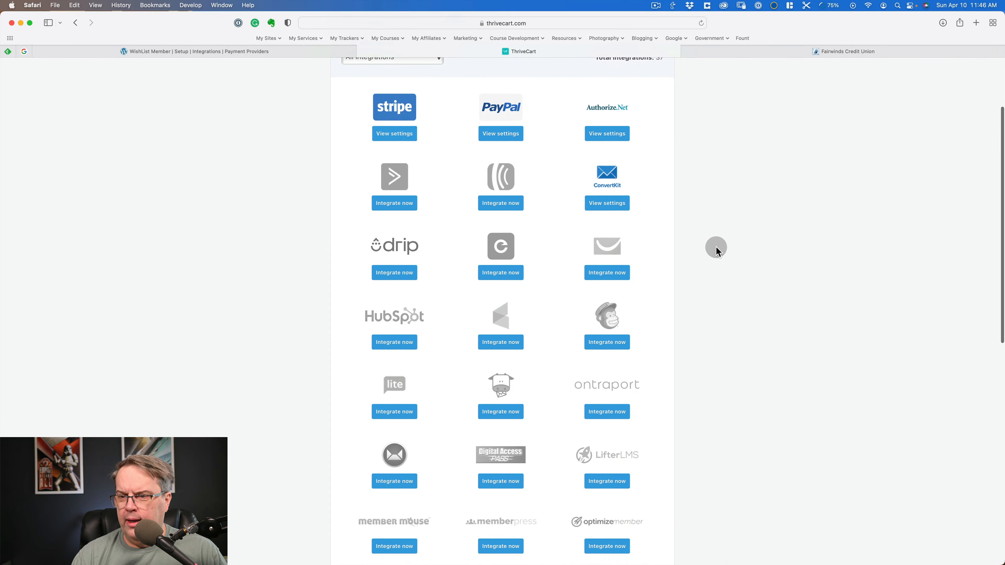
{"action": "scroll", "coordinate": [716, 247], "scroll_direction": "up", "scroll_amount": 3}
{"action": "left_click", "coordinate": [412, 160]}
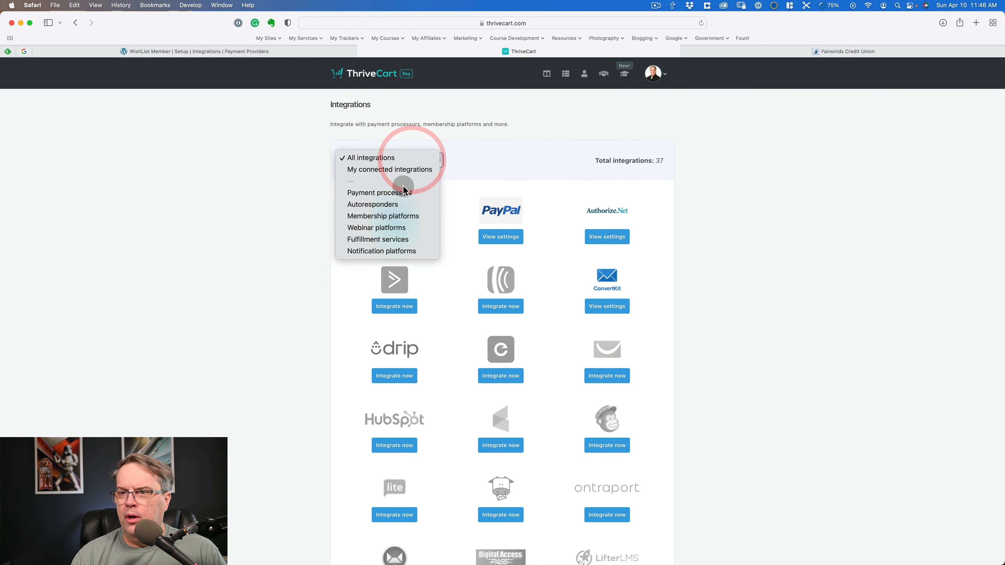
{"action": "left_click", "coordinate": [402, 215]}
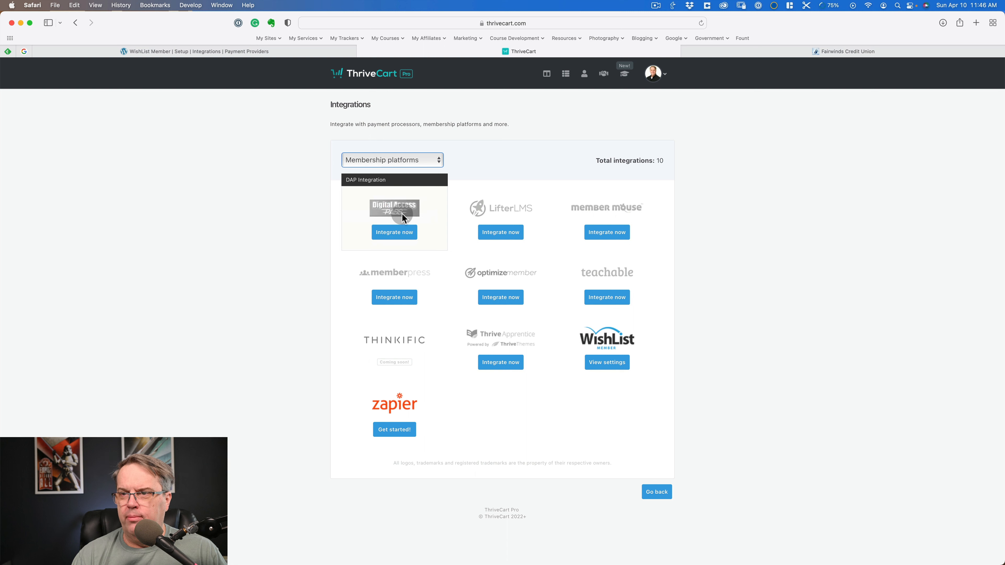
{"action": "left_click", "coordinate": [609, 362]}
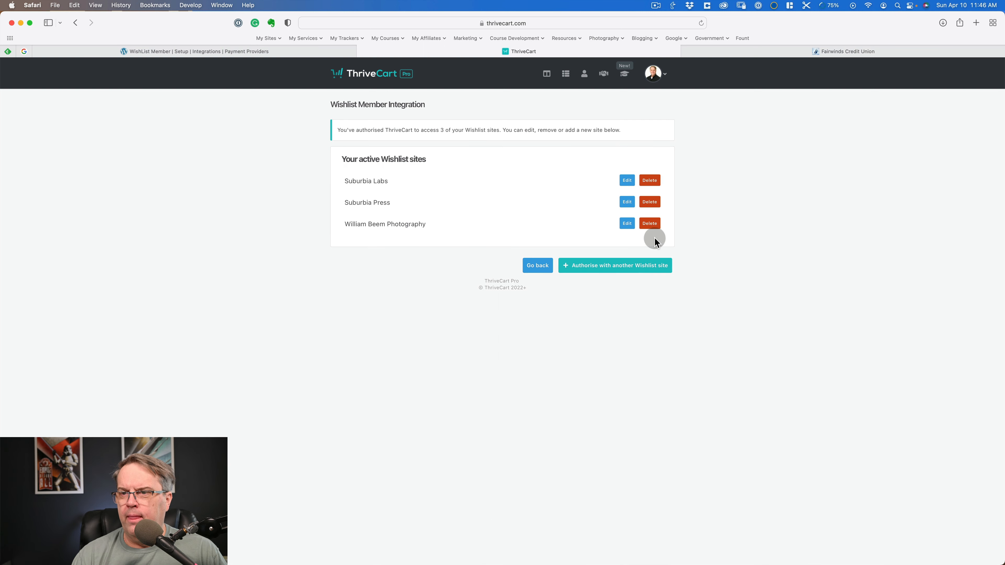
- Compare the saved Suburbia Press connection details with WishList Member's ThriveCart settings, and leave the site's details unsaved
{"action": "left_click", "coordinate": [627, 203]}
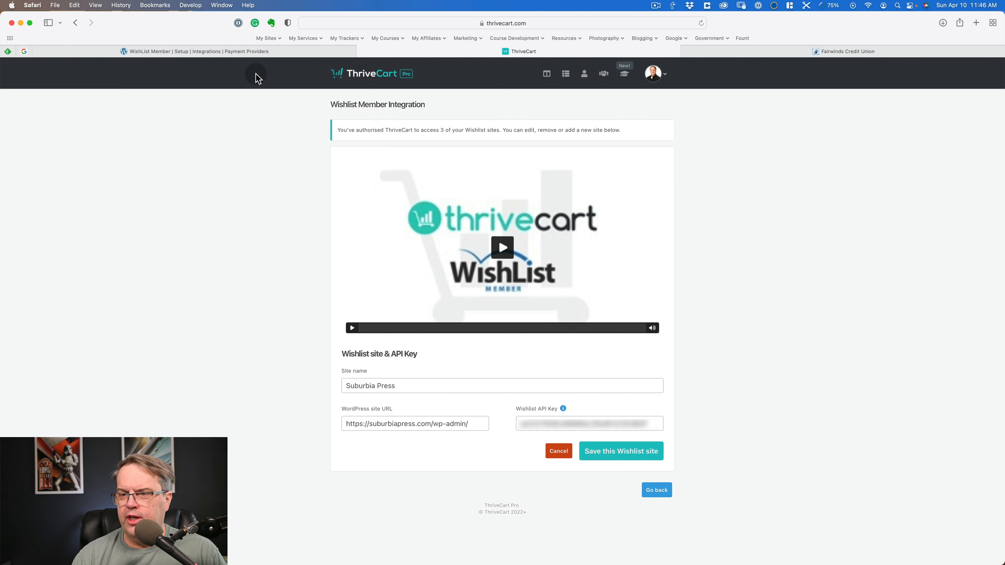
{"action": "left_click", "coordinate": [255, 51]}
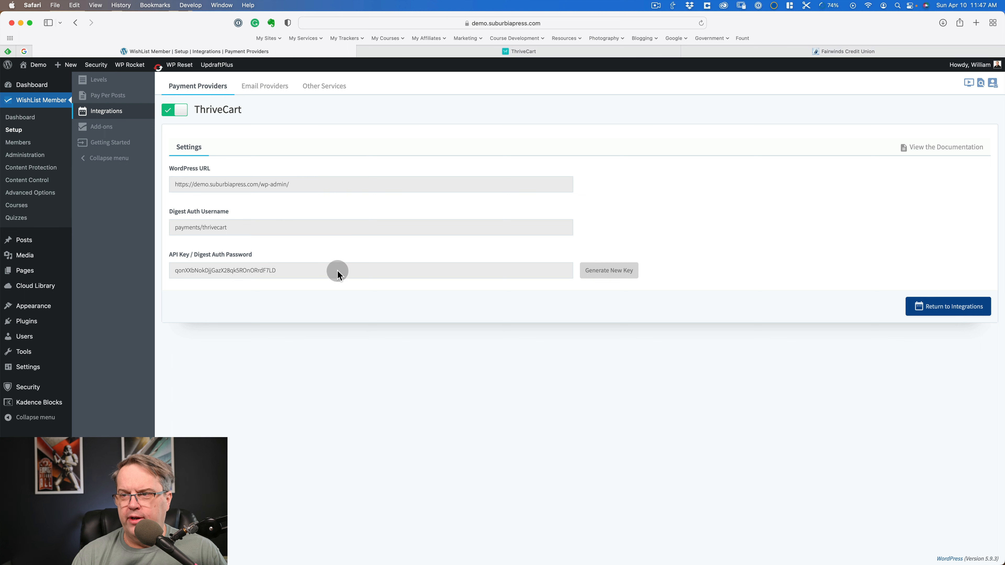
{"action": "left_click", "coordinate": [482, 49]}
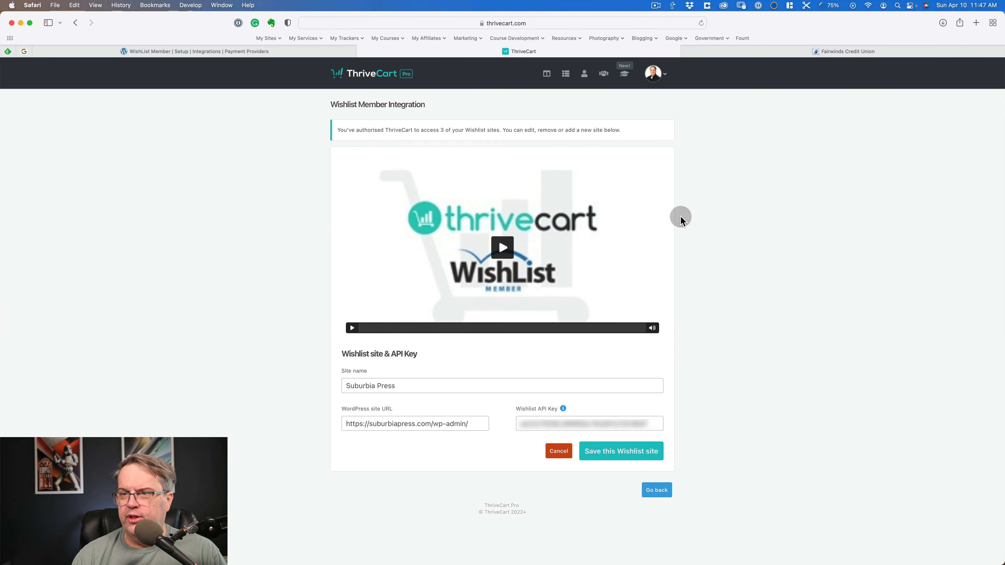
{"action": "left_click", "coordinate": [559, 452]}
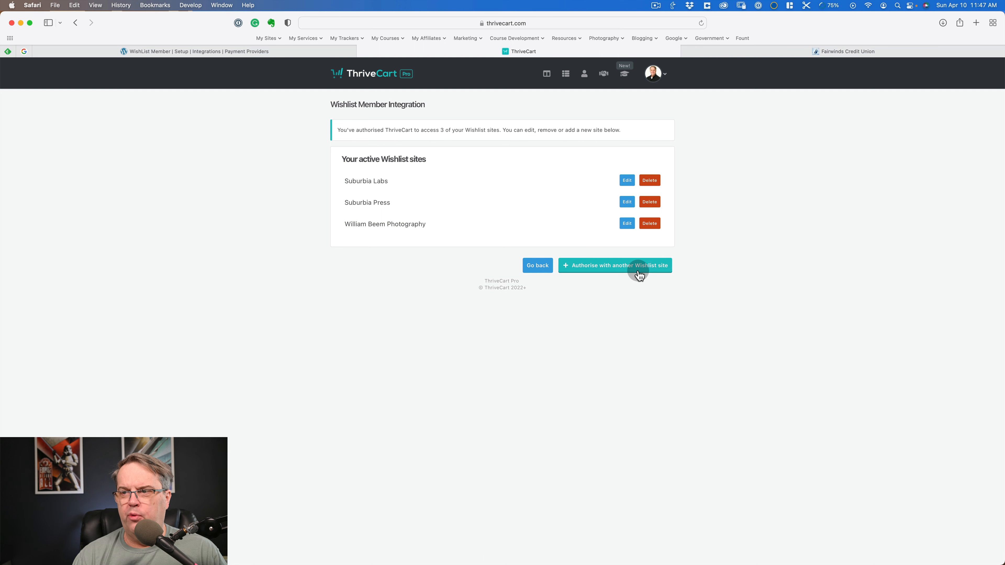
{"action": "left_click", "coordinate": [611, 265]}
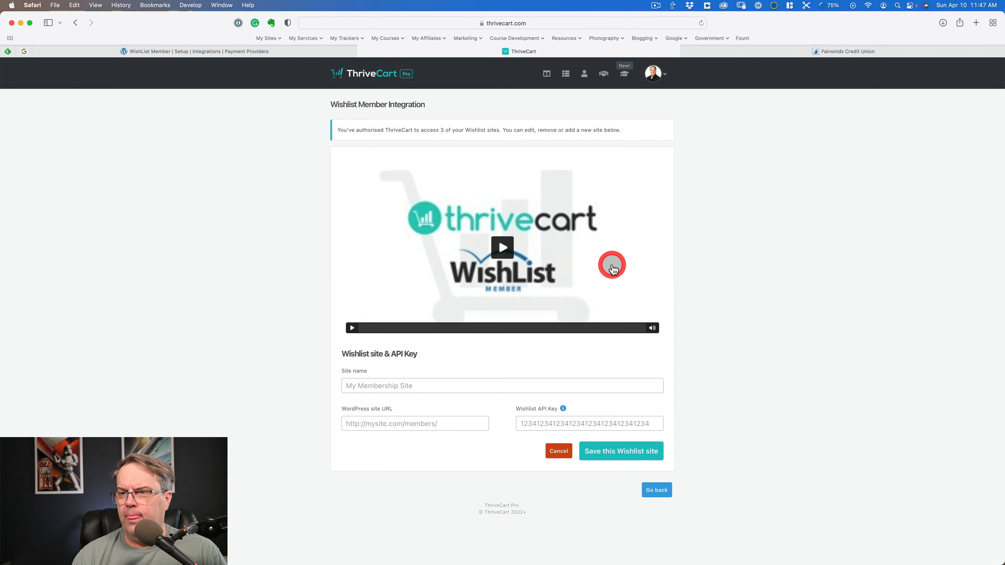
{"action": "left_click", "coordinate": [436, 383]}
{"action": "type", "text": "Demo SP"}
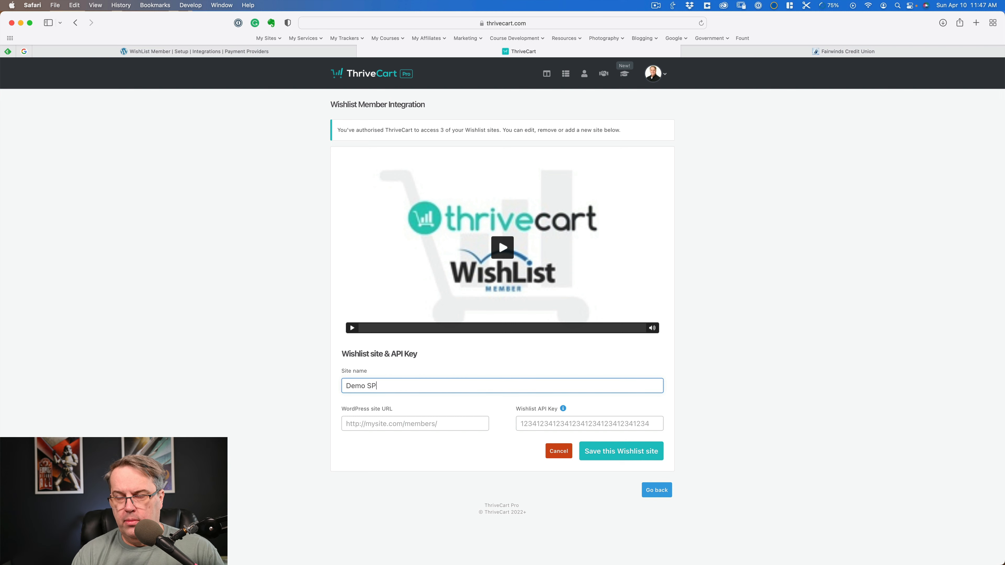
{"action": "left_click", "coordinate": [538, 425]}
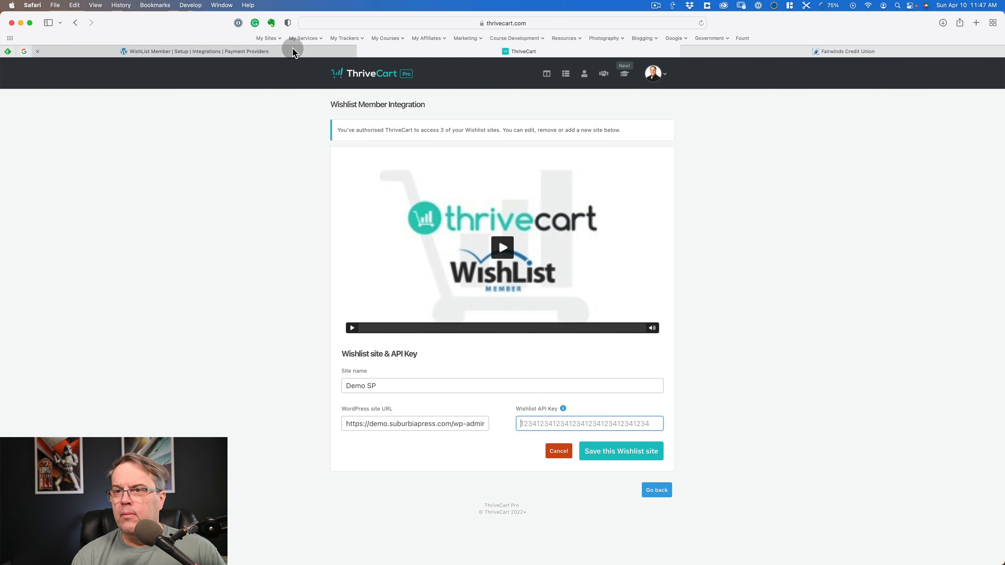
- Copy the API key from WishList Member's ThriveCart settings, paste it as Demo SP's Wishlist API key, and save the site
{"action": "left_click", "coordinate": [288, 51]}
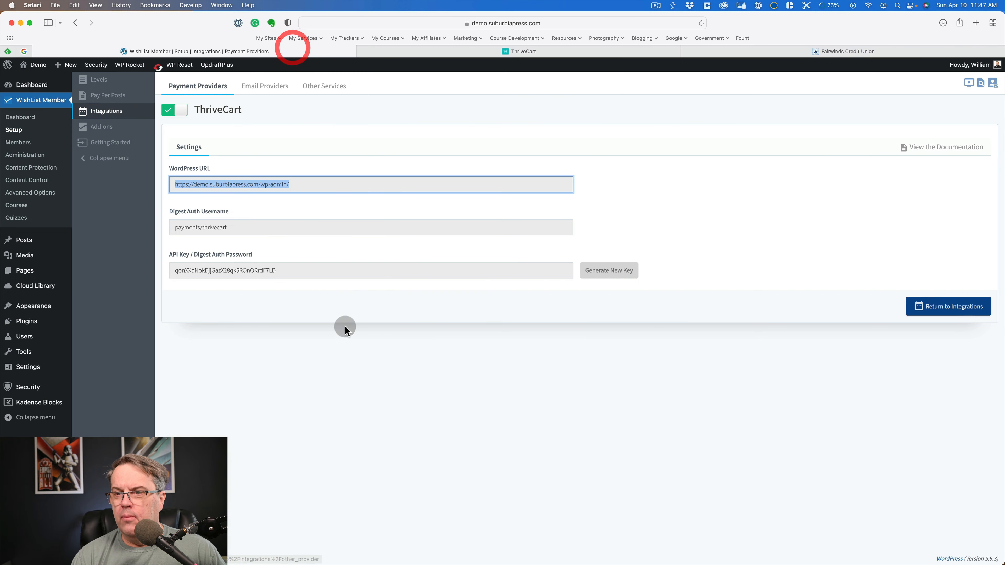
{"action": "left_click", "coordinate": [413, 271]}
{"action": "key", "text": "super+c"}
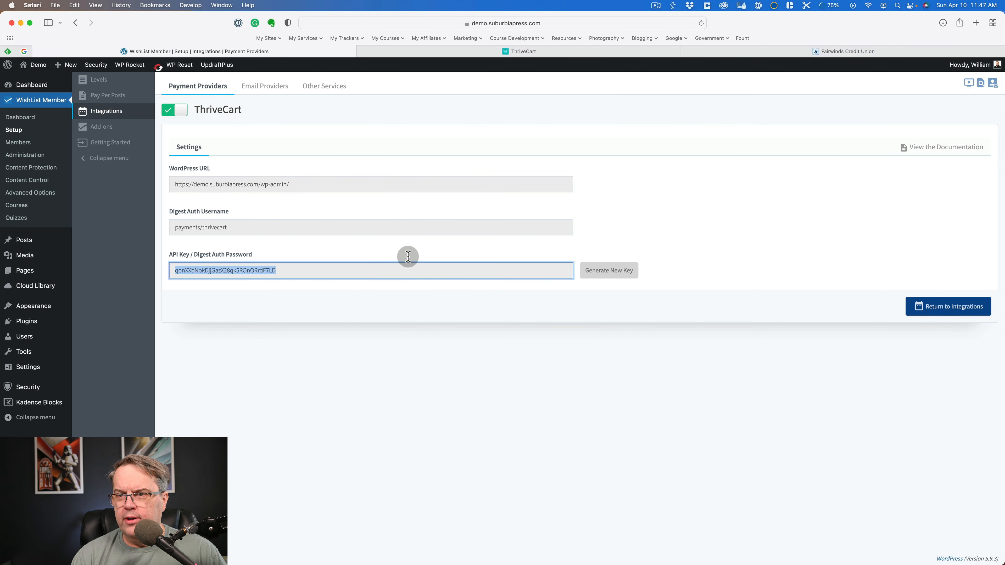
{"action": "left_click", "coordinate": [408, 257]}
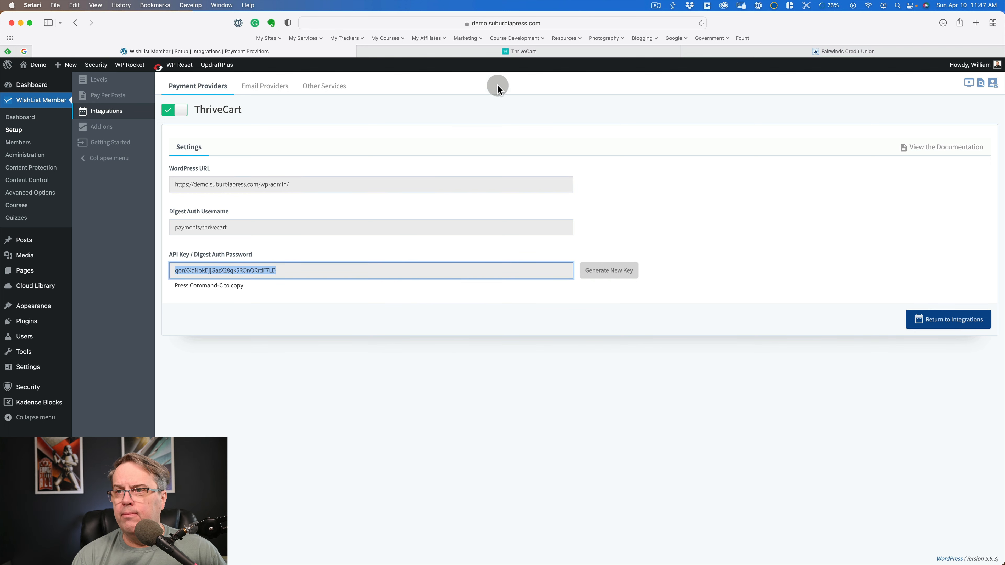
{"action": "left_click", "coordinate": [489, 51]}
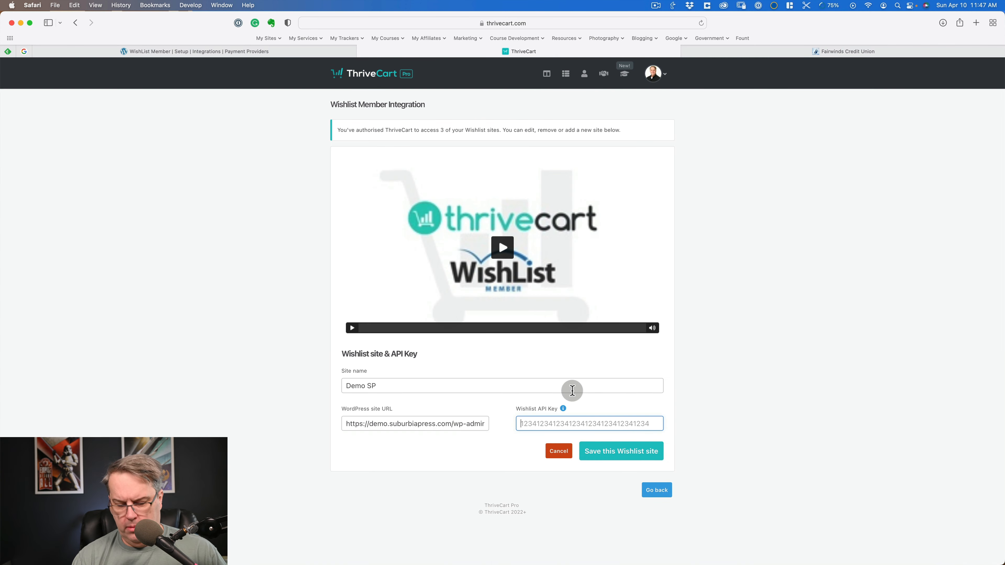
{"action": "key", "text": "super+v"}
{"action": "left_click", "coordinate": [623, 453]}
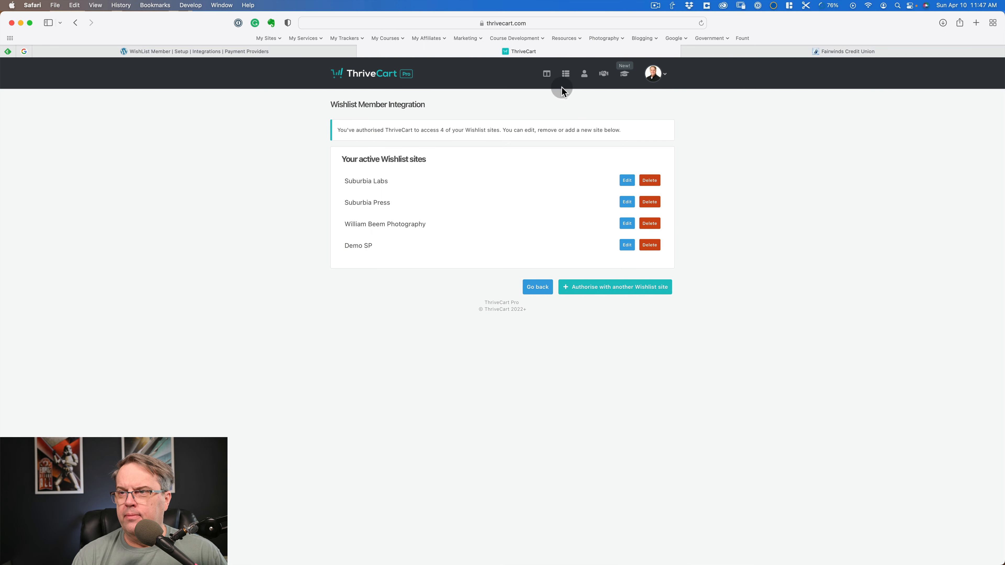
- Set Demo Product's fulfillment to the Demo SP Wishlist site with the Demo level, leaving the login URL empty
{"action": "left_click", "coordinate": [548, 78]}
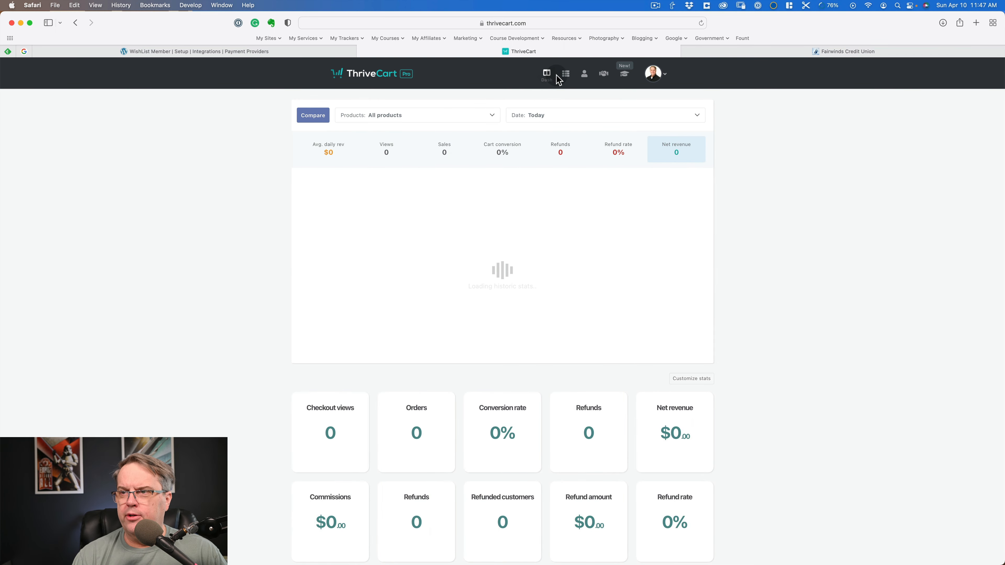
{"action": "left_click", "coordinate": [565, 78]}
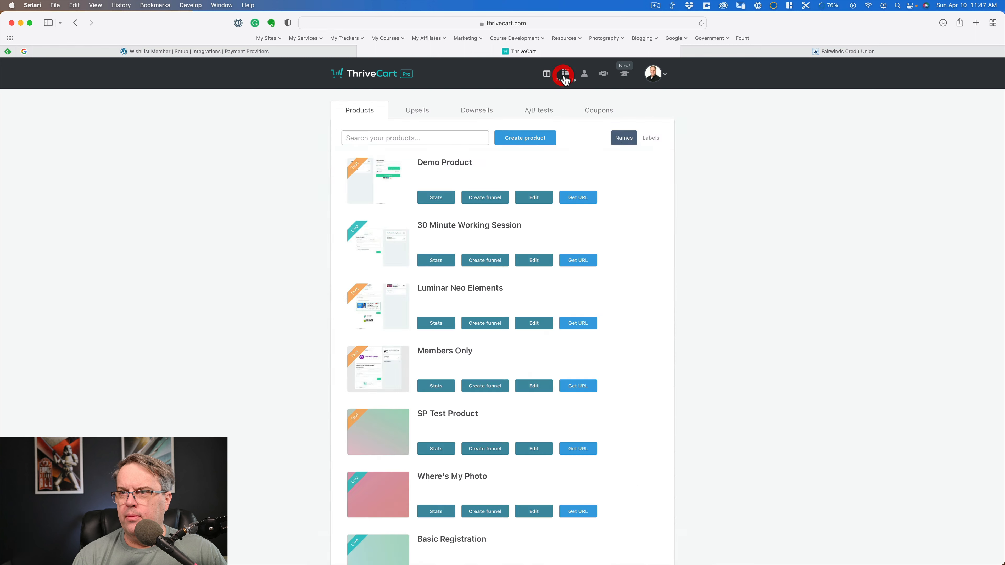
{"action": "left_click", "coordinate": [529, 198]}
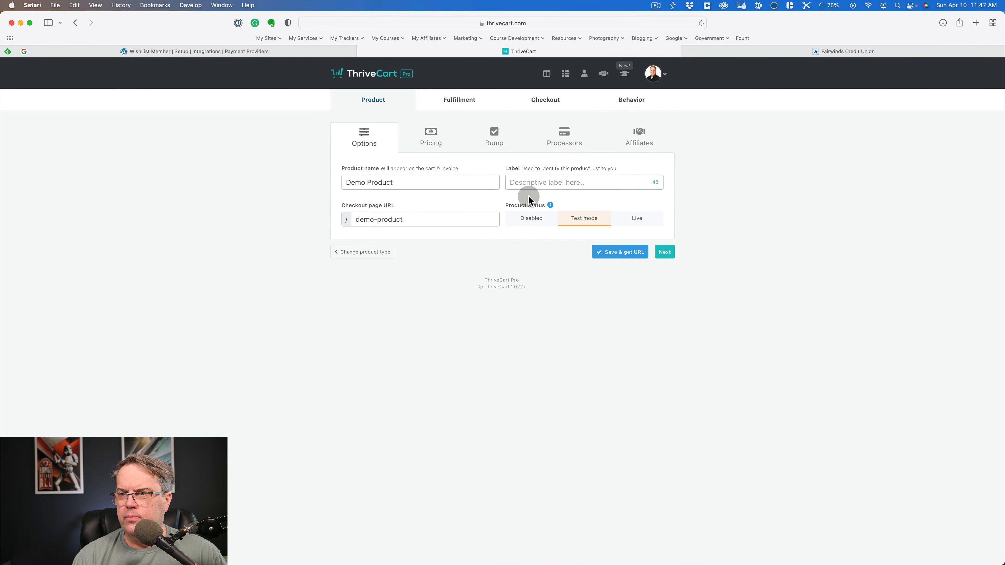
{"action": "left_click", "coordinate": [448, 111]}
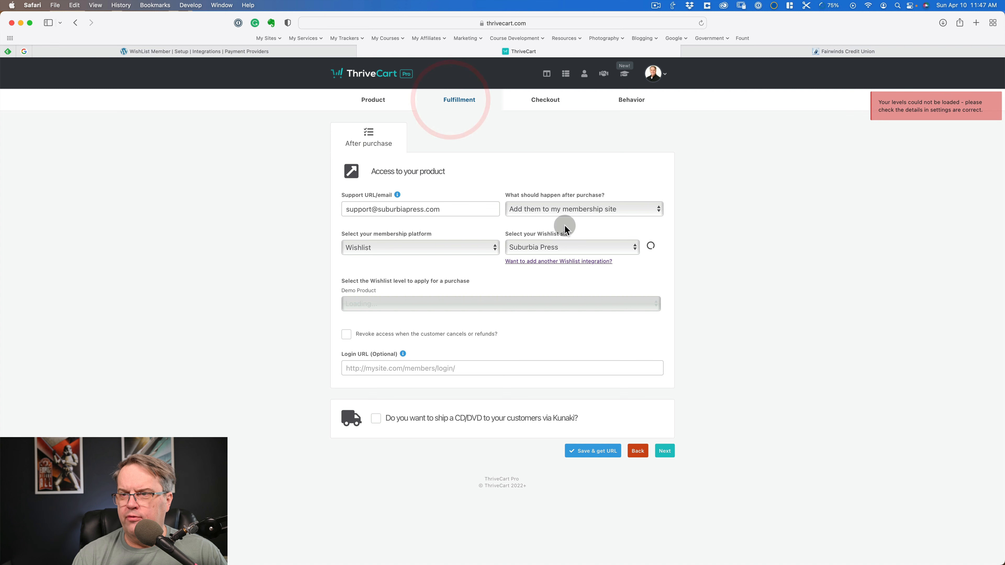
{"action": "left_click", "coordinate": [579, 247]}
{"action": "left_click", "coordinate": [572, 266]}
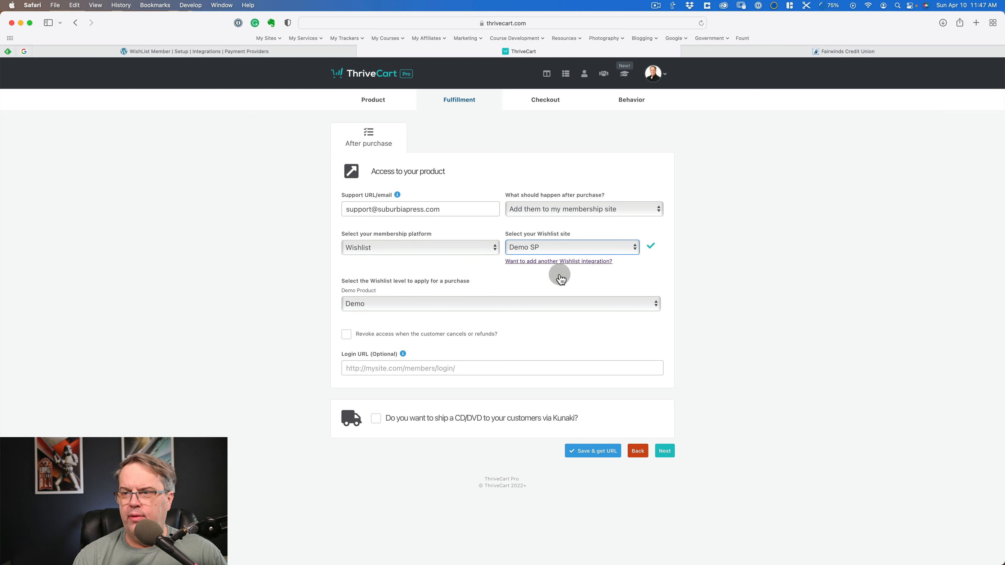
{"action": "left_click", "coordinate": [381, 304]}
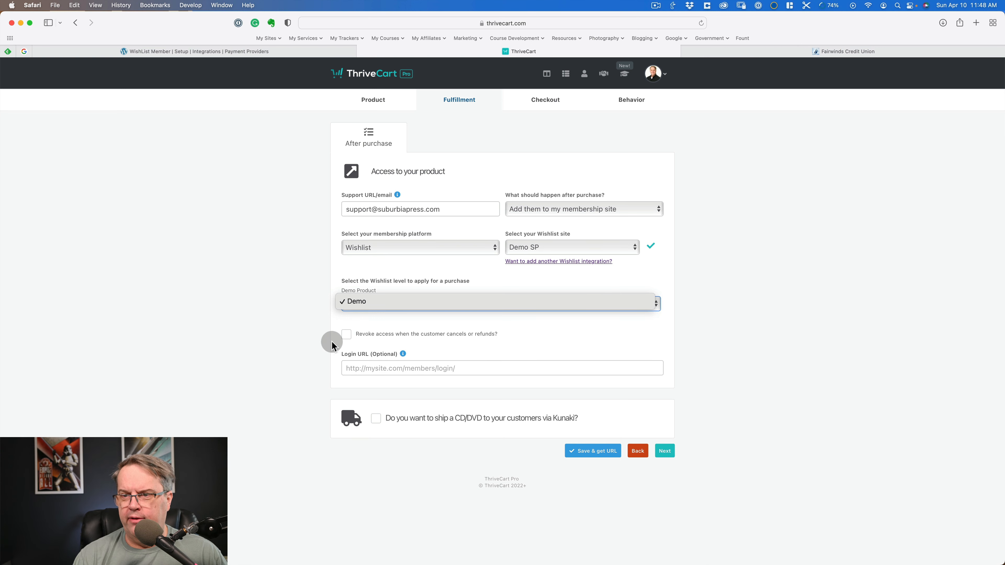
{"action": "left_click", "coordinate": [364, 368]}
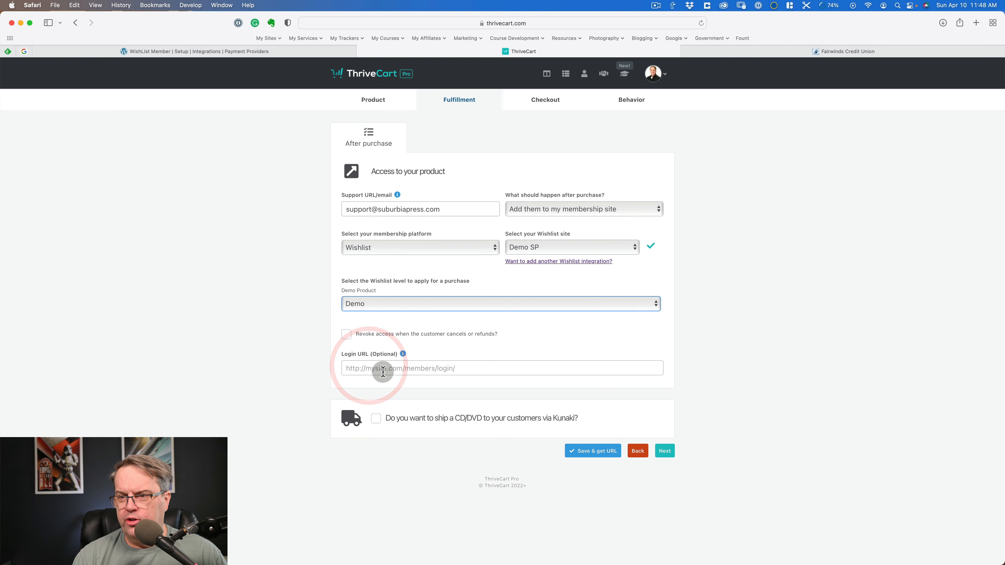
{"action": "left_click", "coordinate": [382, 370]}
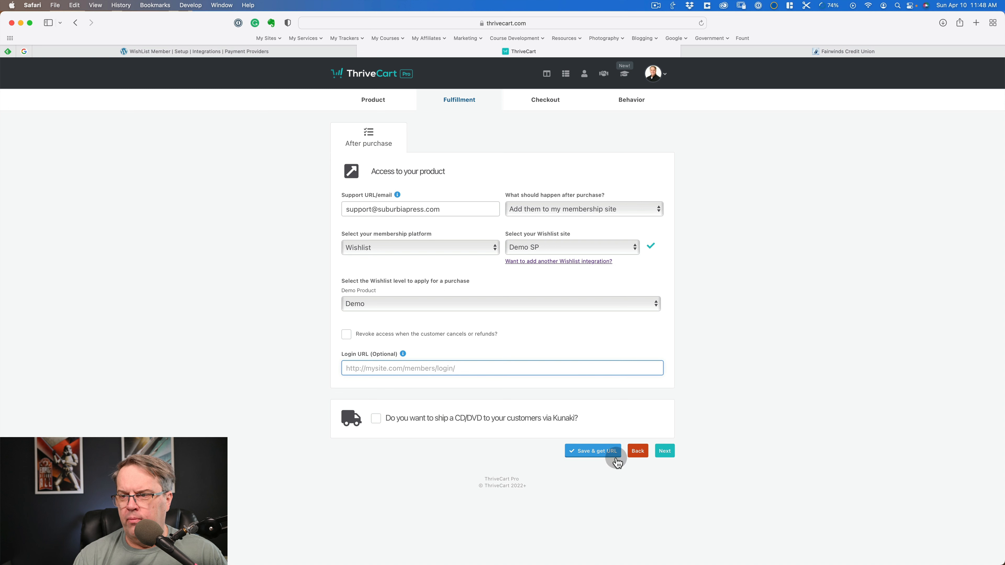
- Advance through Demo Product's checkout type, design and tracking settings to its behavior rules, and switch to WishList Member's ThriveCart settings
{"action": "left_click", "coordinate": [666, 451]}
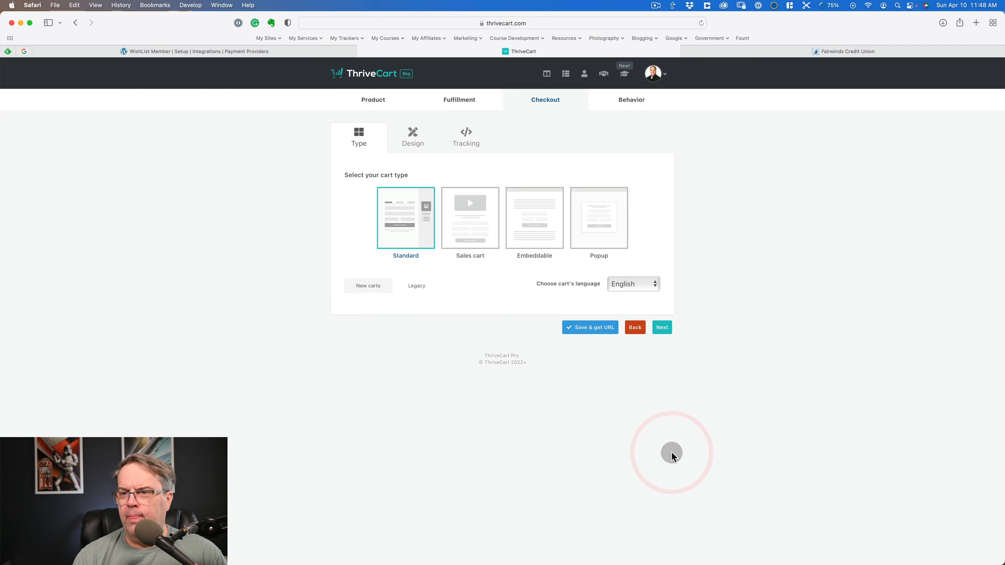
{"action": "left_click", "coordinate": [663, 328]}
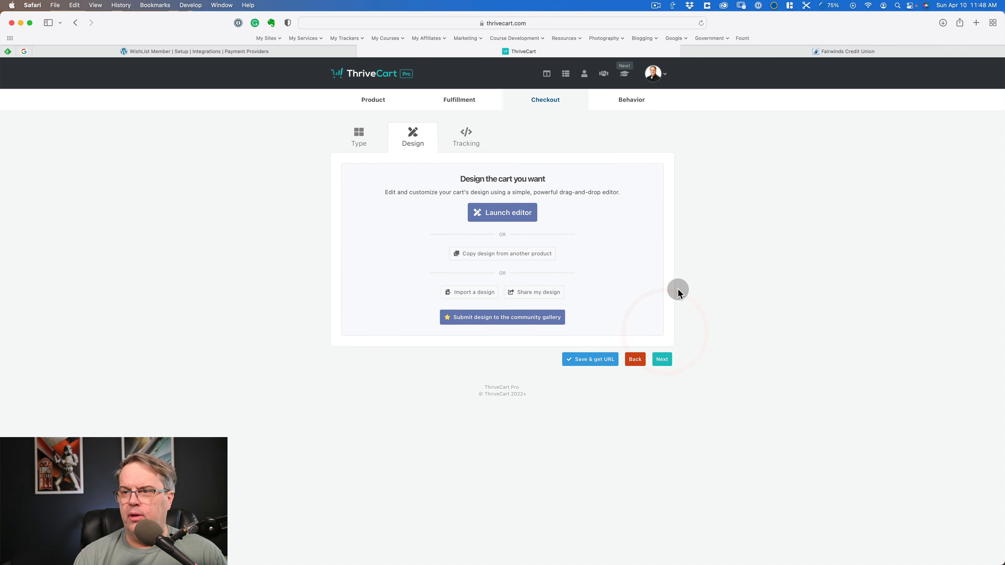
{"action": "left_click", "coordinate": [659, 360]}
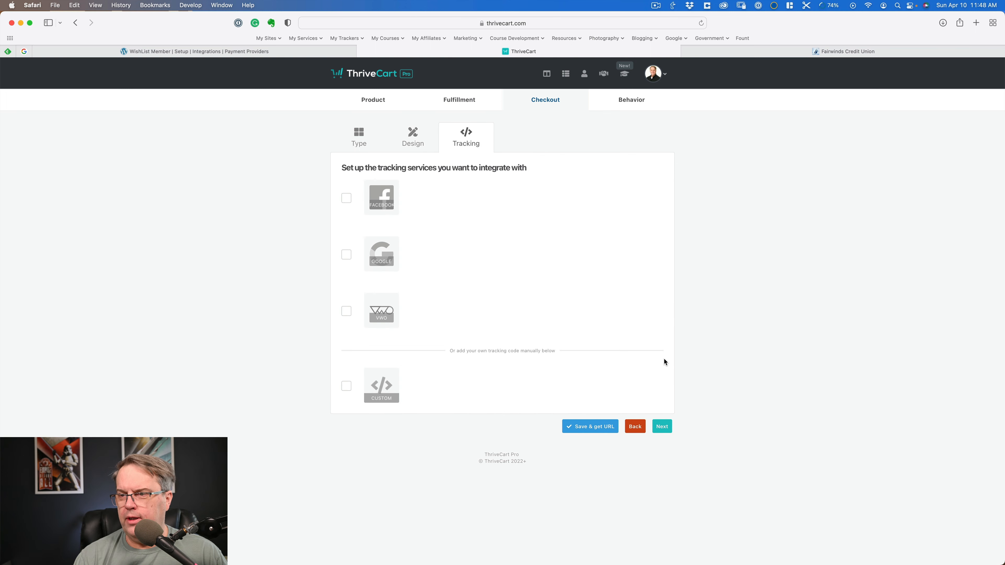
{"action": "left_click", "coordinate": [660, 426]}
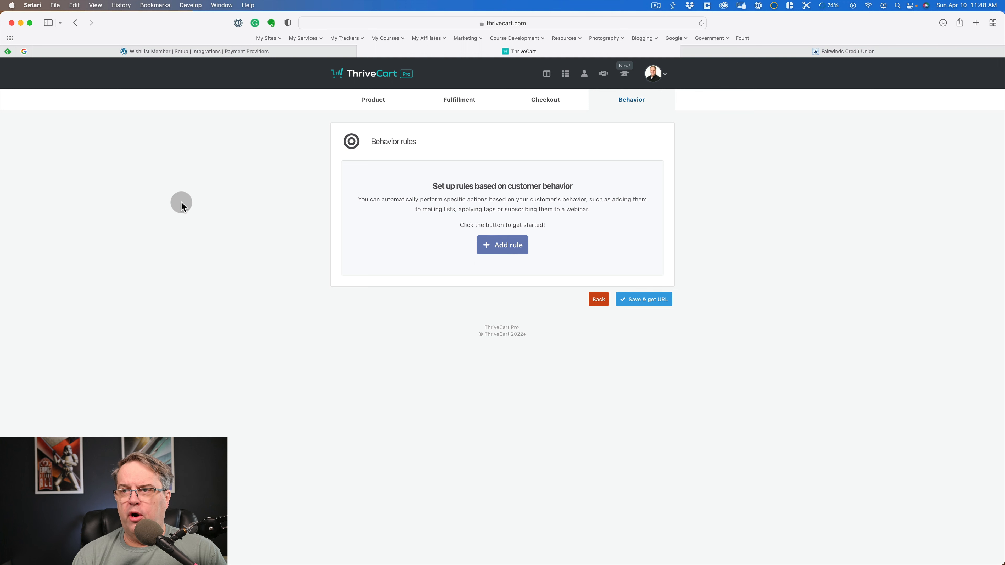
{"action": "left_click", "coordinate": [223, 52]}
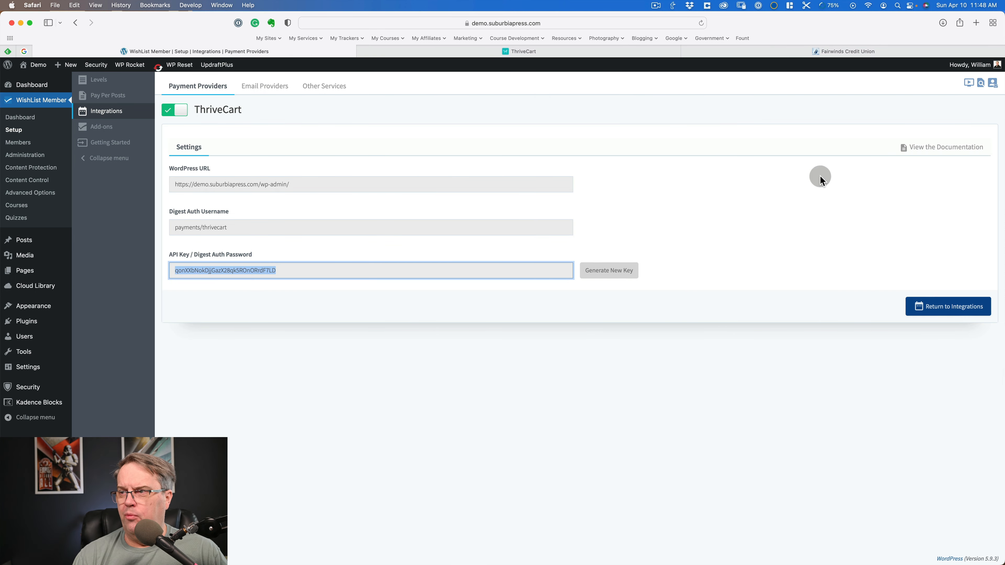